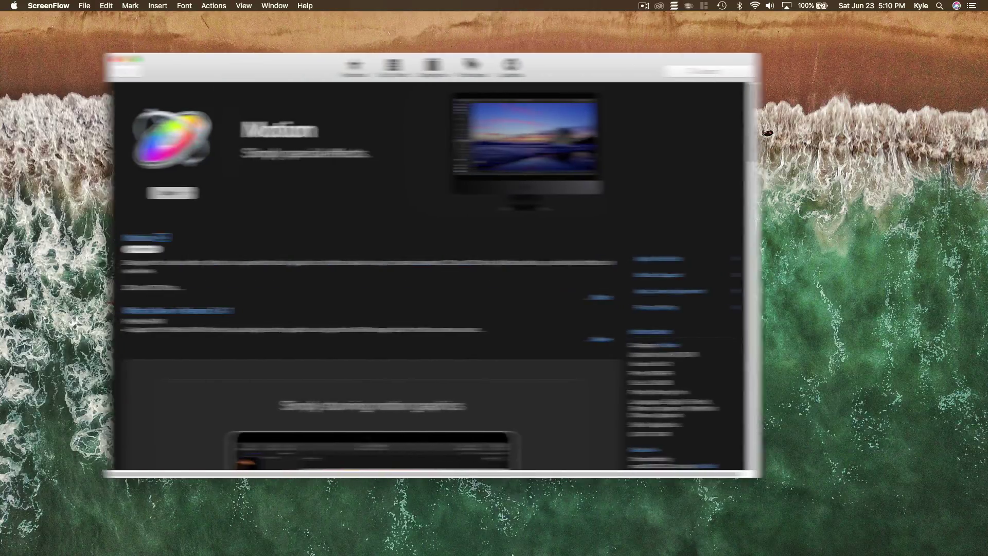
- Launch Motion and create a Final Cut Transition at Broadcast HD 1080, 30 fps, 2.0 seconds
mouse_move(464, 553)
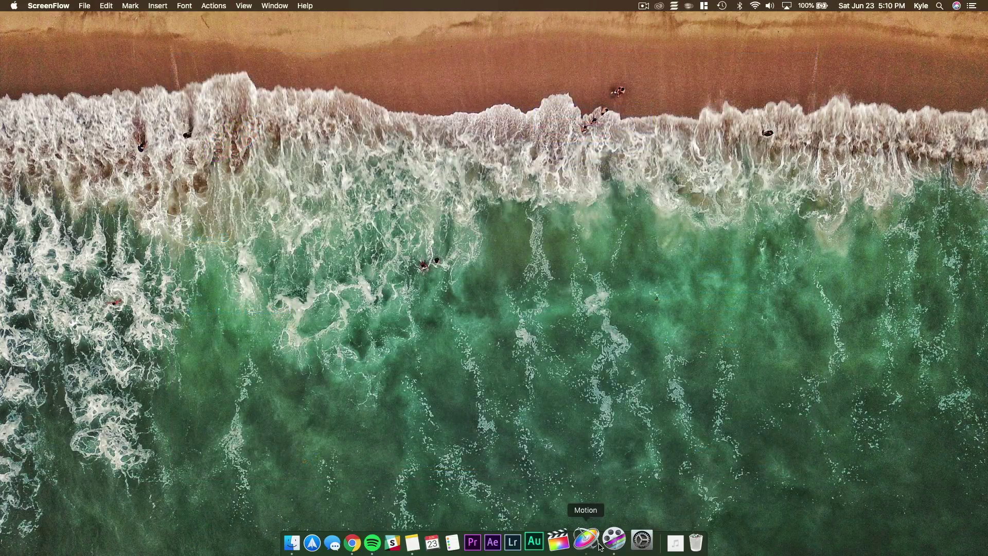
left_click(600, 545)
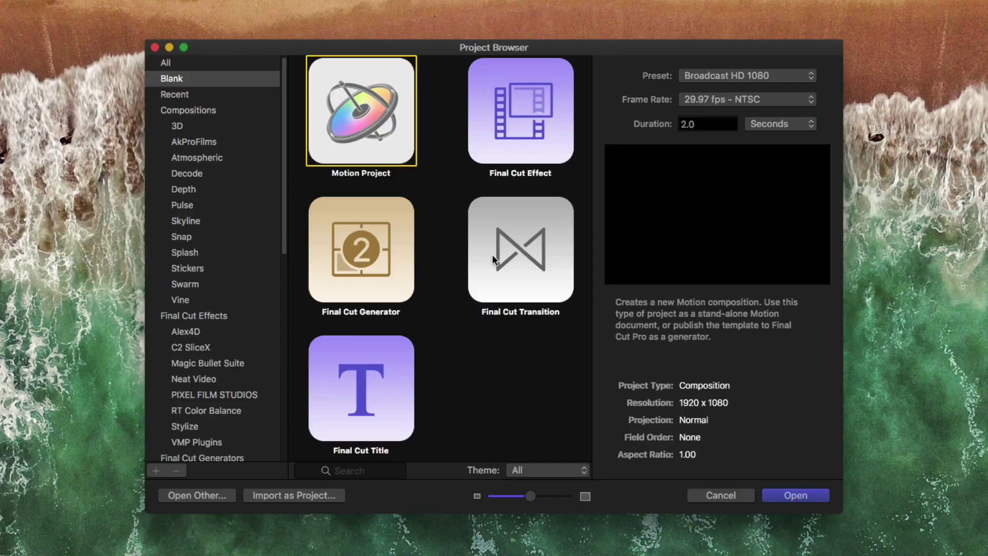
left_click(492, 258)
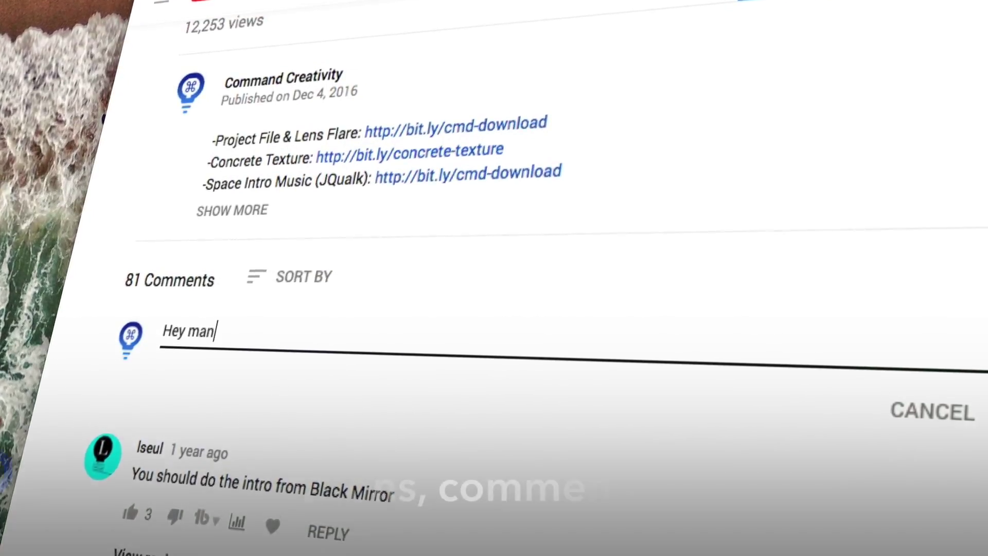
type(", was wondering ")
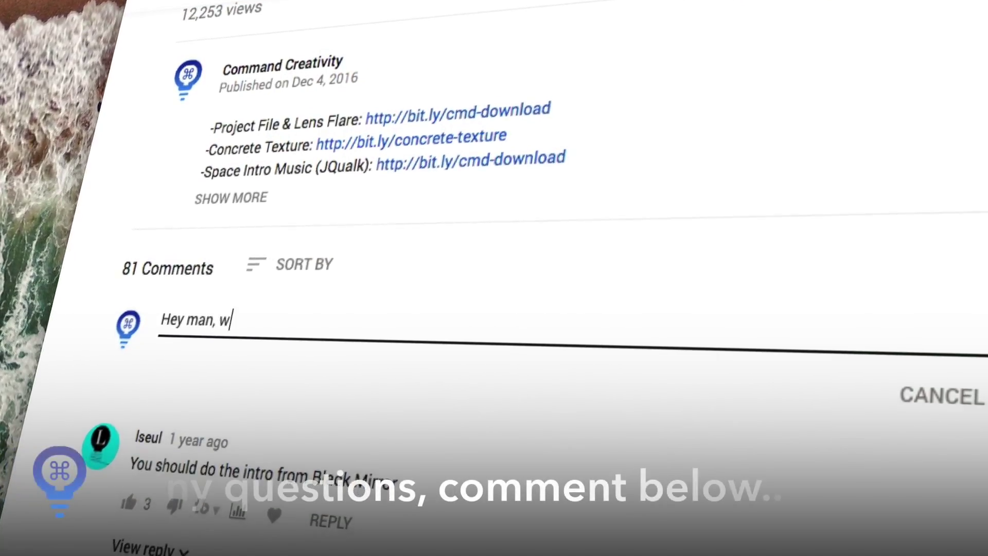
type("if you could he")
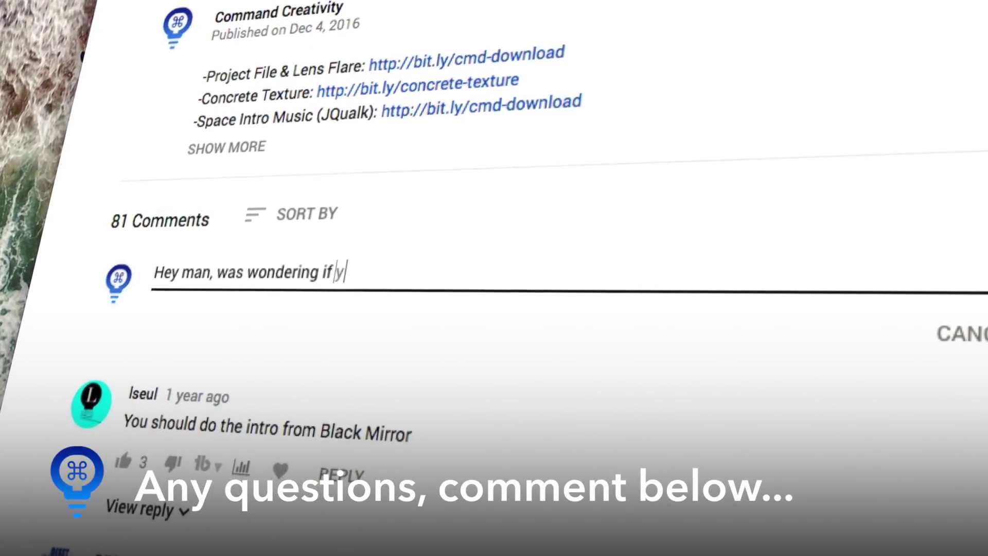
type("lp me... :")
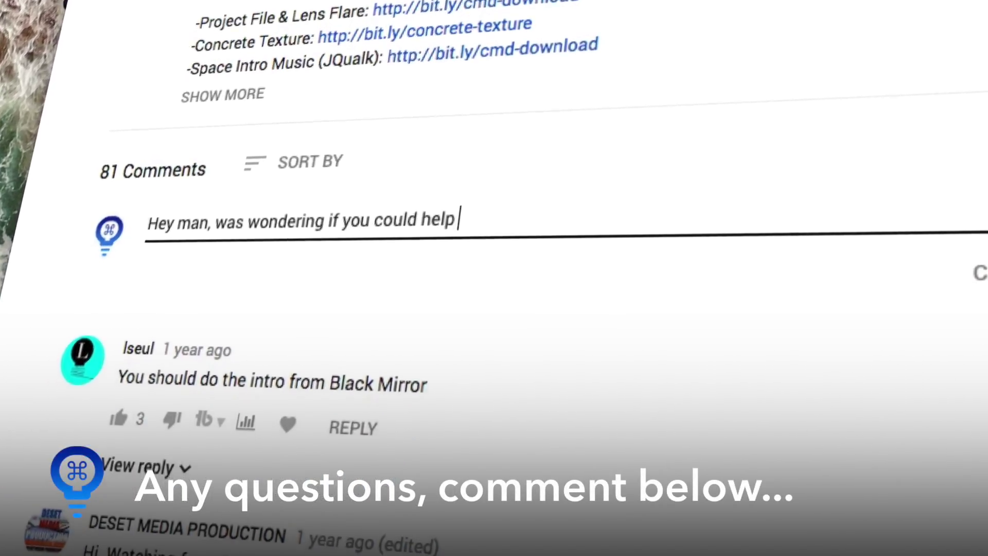
type(")")
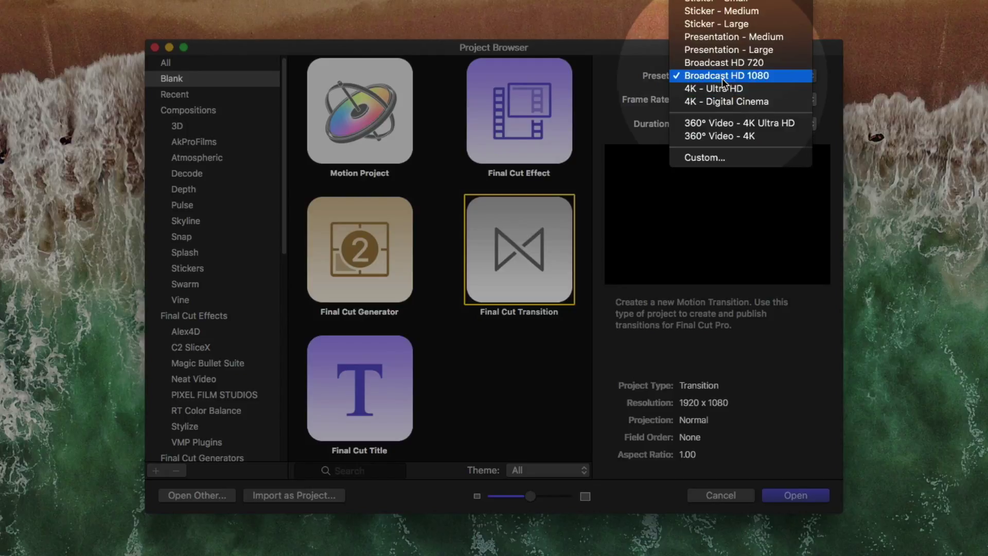
left_click(722, 76)
left_click(722, 99)
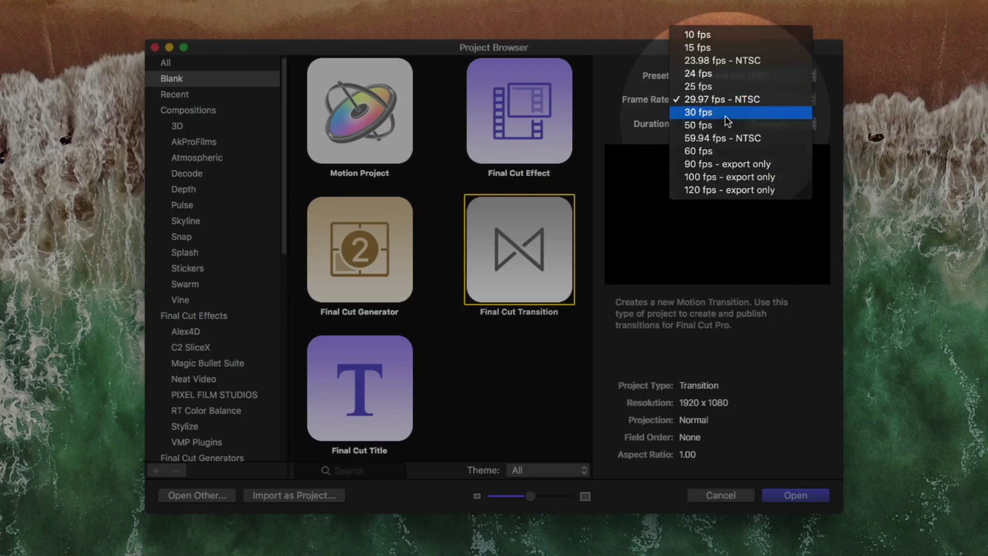
left_click(727, 115)
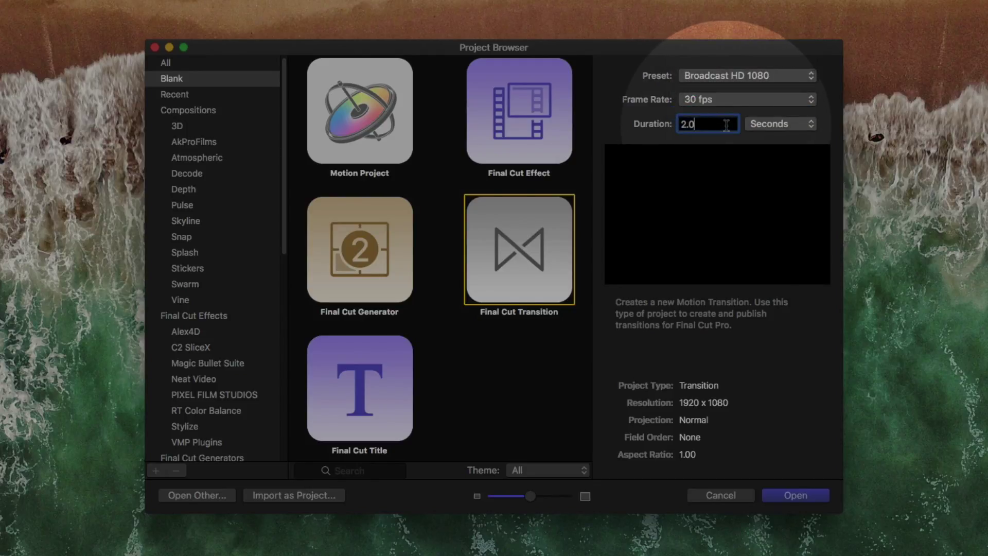
left_click_drag(724, 125, 679, 125)
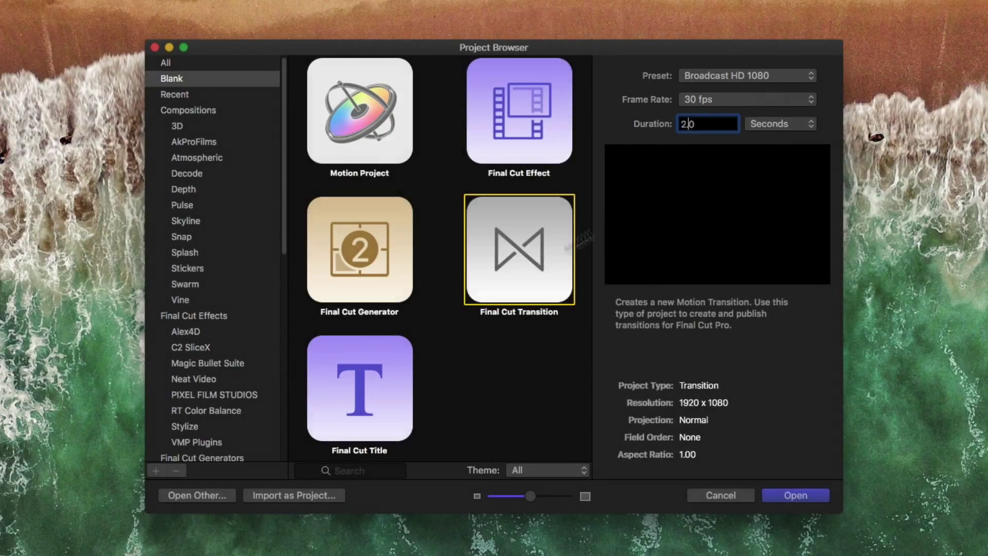
left_click(653, 146)
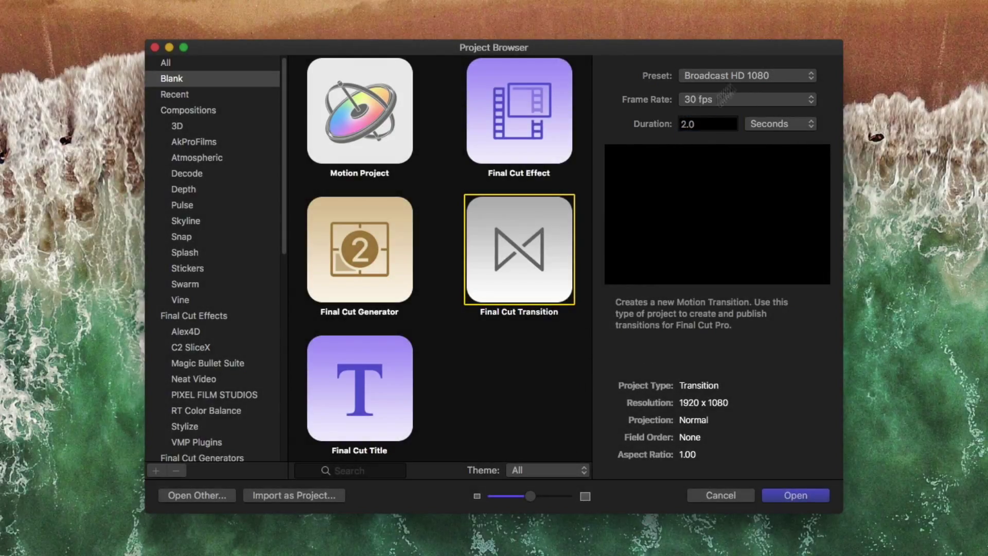
left_click(818, 500)
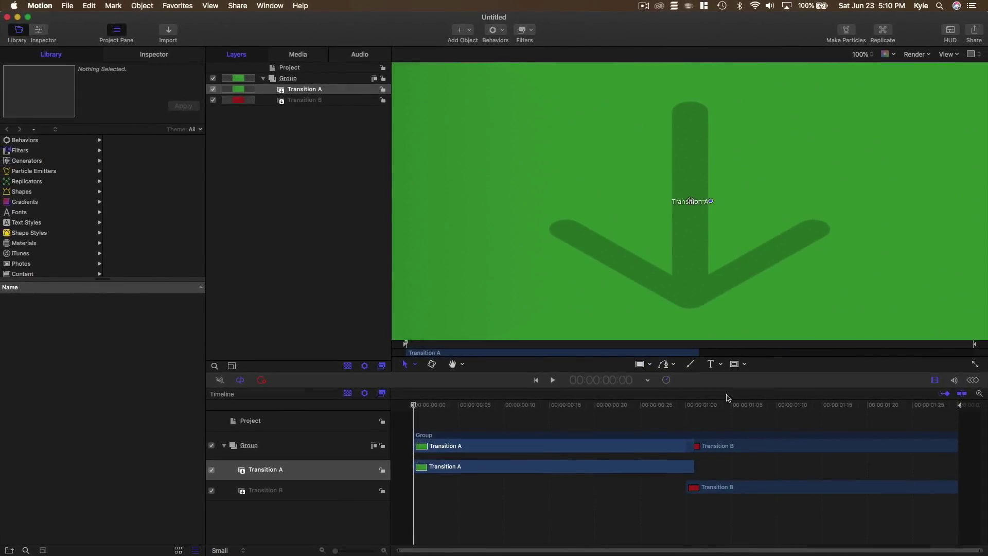
- Set the canvas zoom to Fit and briefly move the window to reveal the desktop photos
left_click(869, 55)
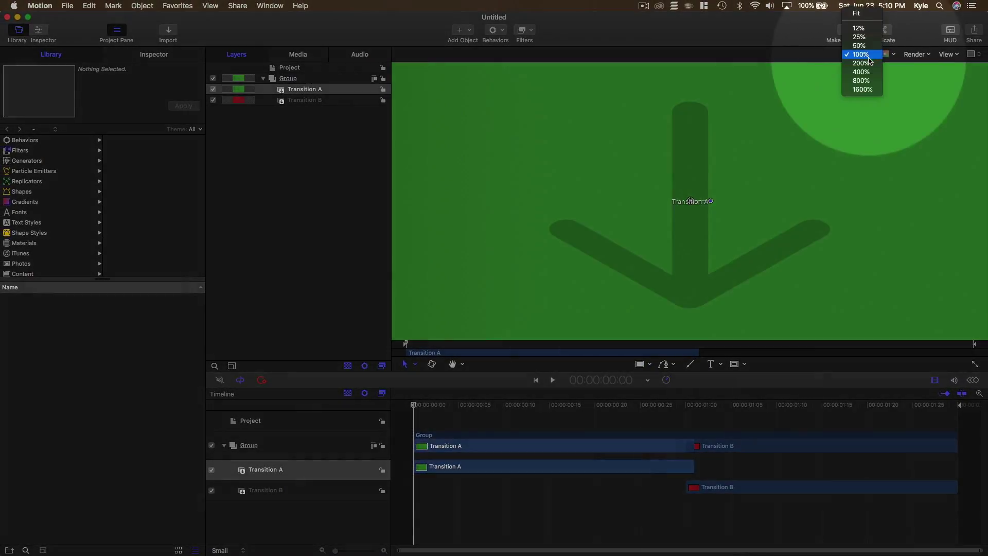
left_click(871, 14)
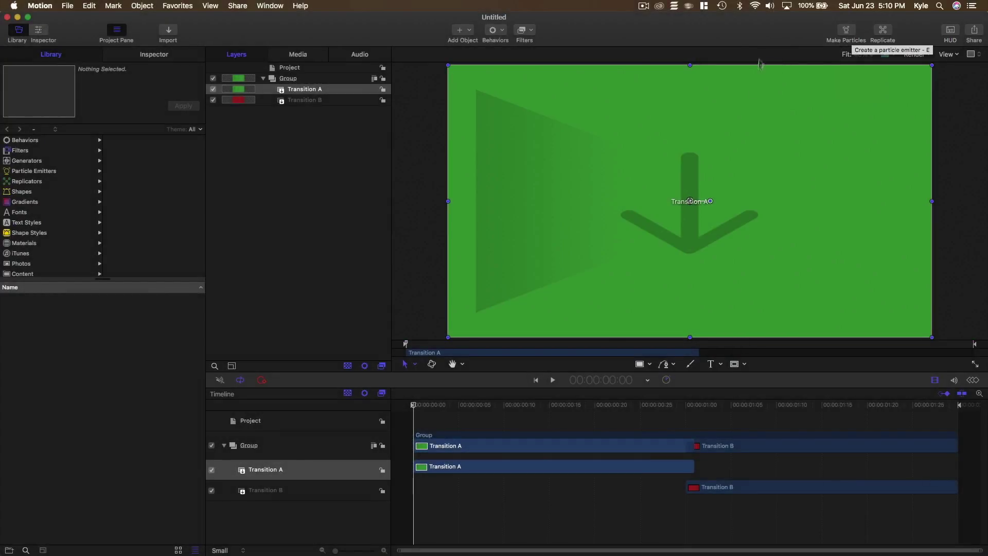
left_click(373, 189)
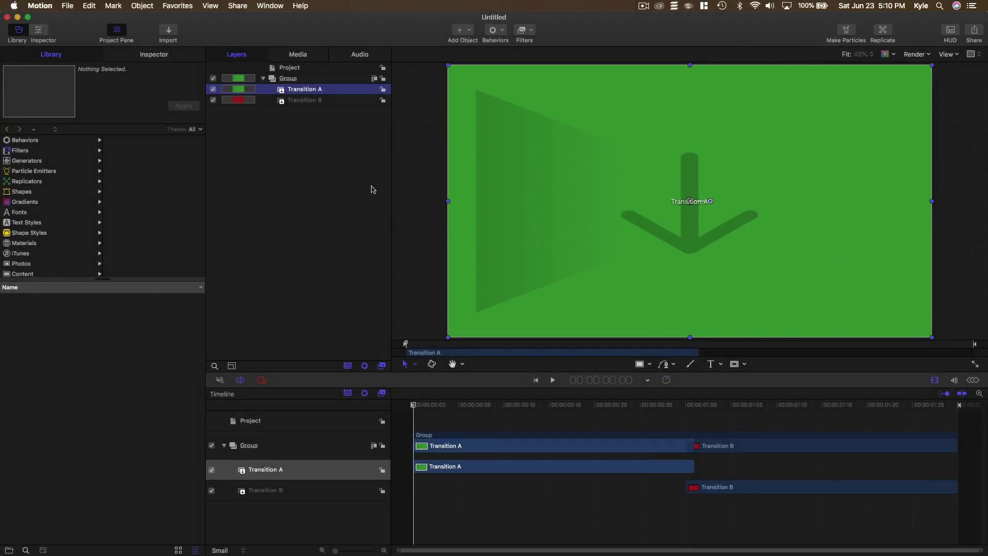
left_click(332, 181)
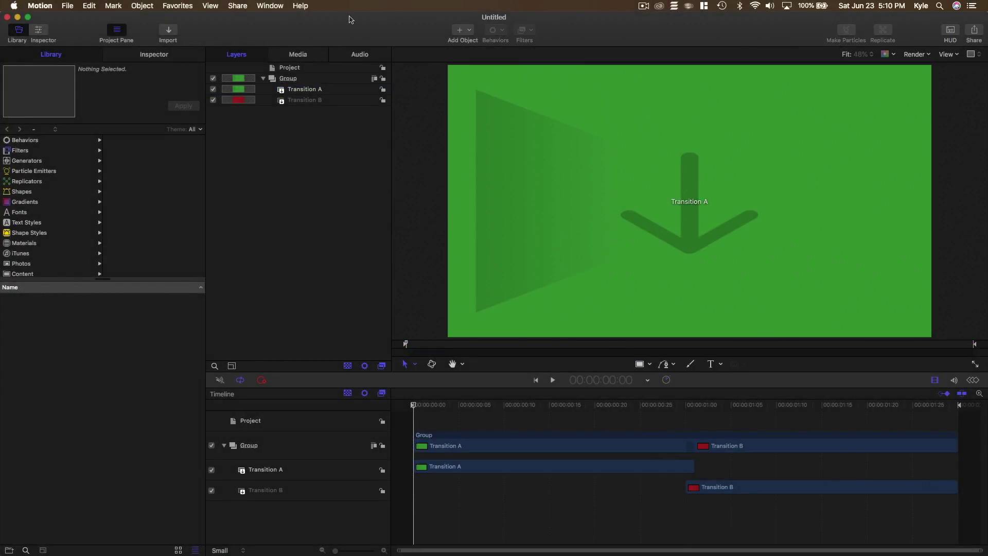
left_click_drag(374, 36, 288, 33)
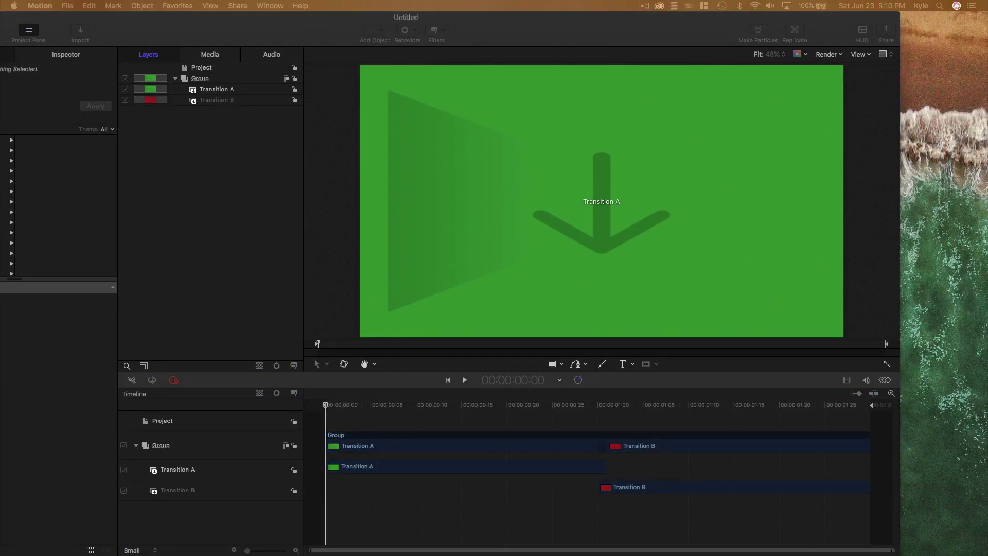
left_click(657, 43)
left_click_drag(657, 43, 629, 40)
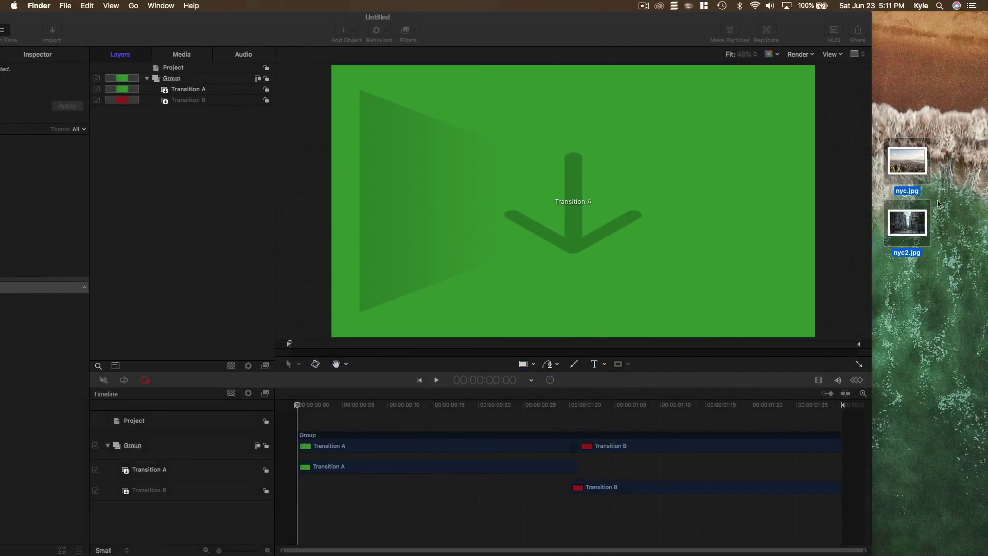
left_click(924, 171)
key("space")
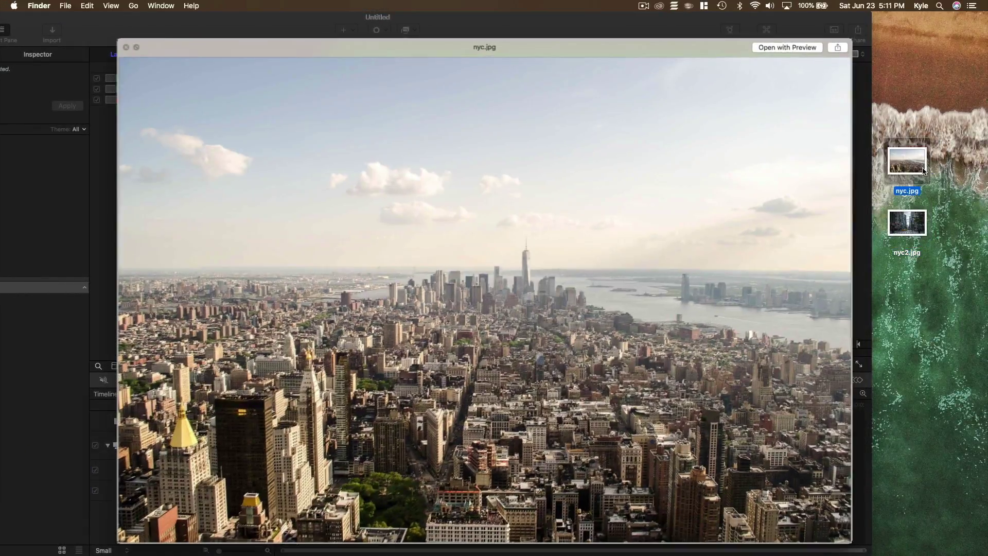
key("space")
left_click(925, 216)
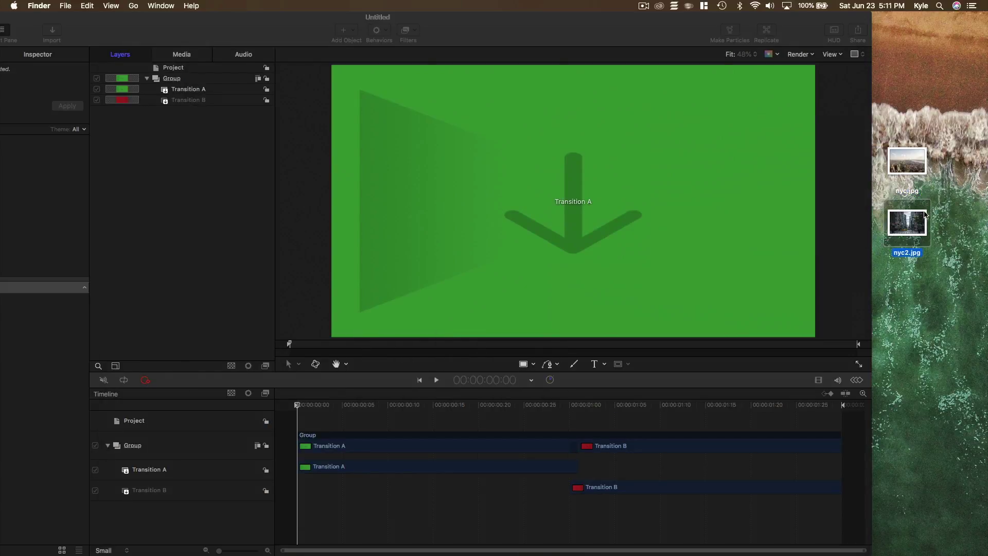
key("space")
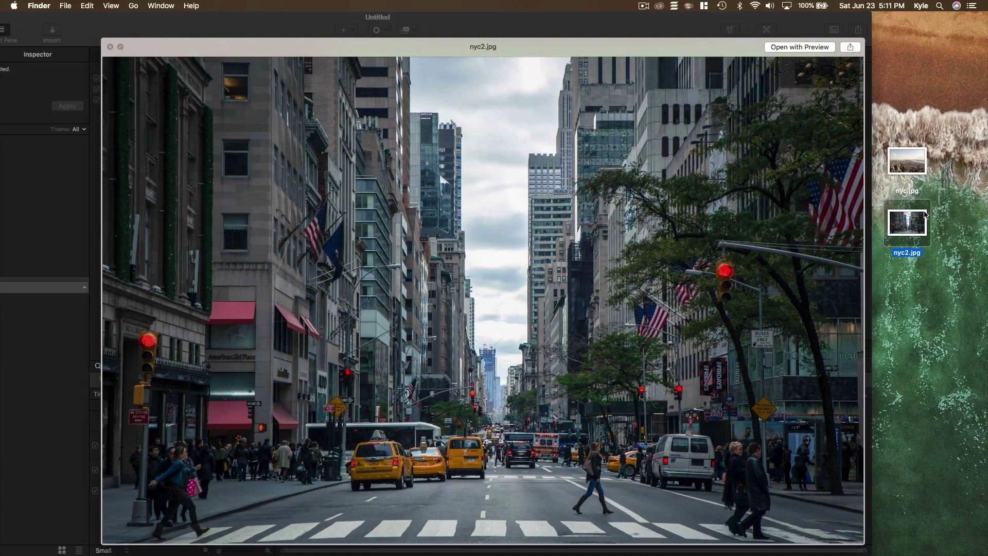
key("space")
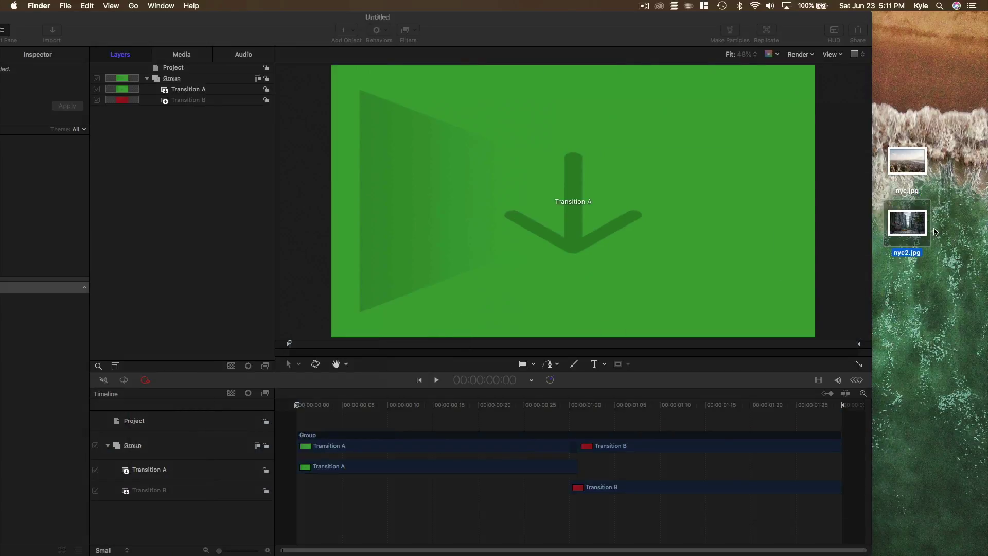
left_click(936, 231)
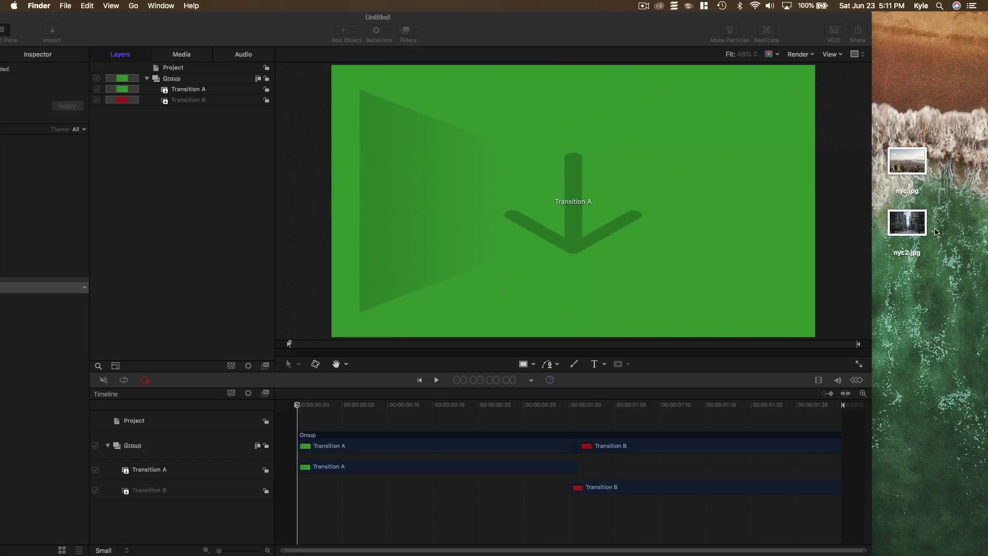
- Rename the Group layer to Stock
left_click(509, 41)
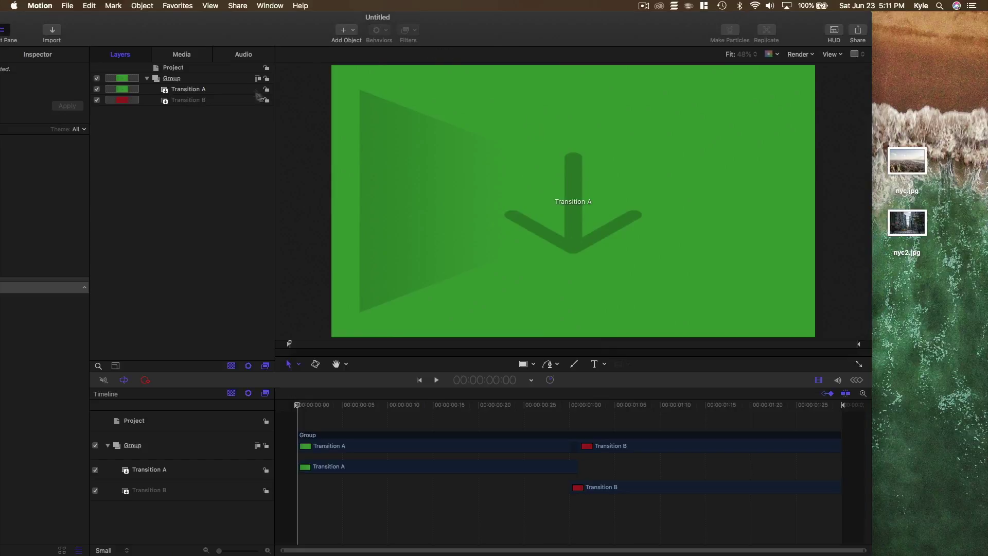
left_click(225, 84)
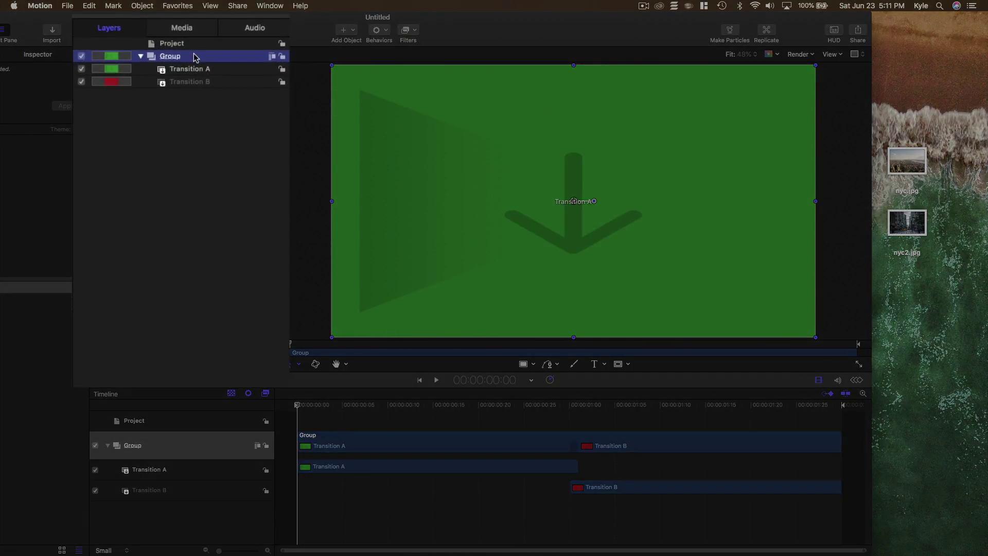
double_click(194, 56)
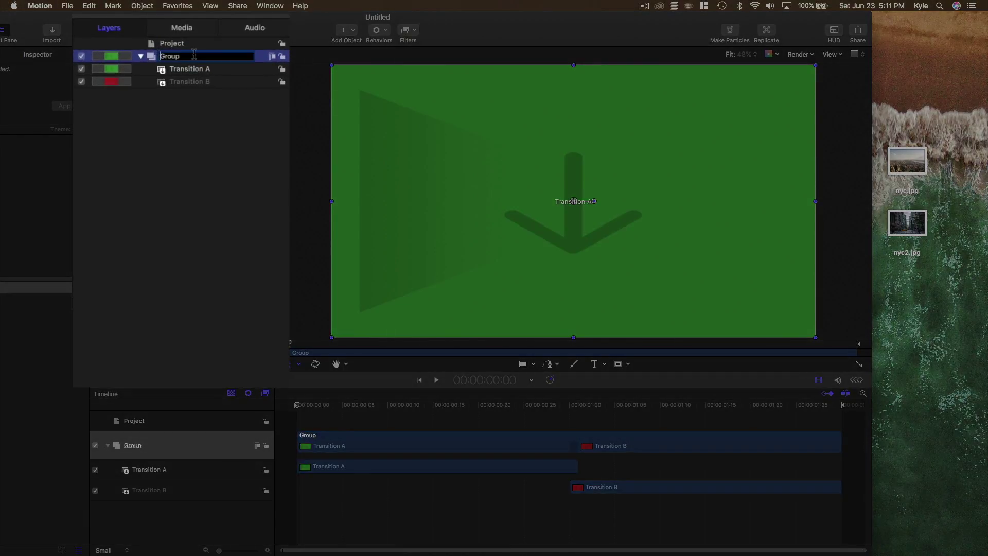
type("Stock")
key("Return")
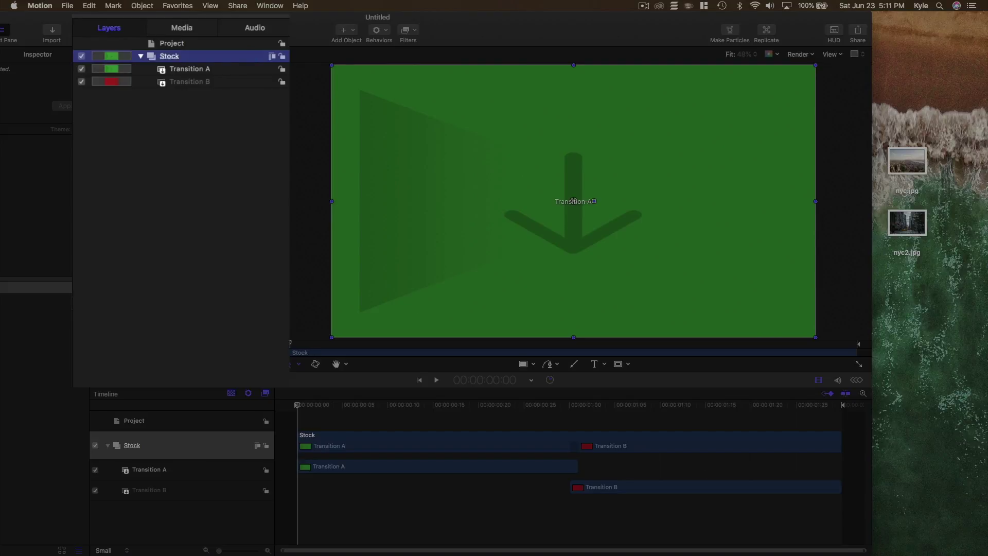
- Scrub the transition preview from frame 7 to frame 23
left_click(201, 69)
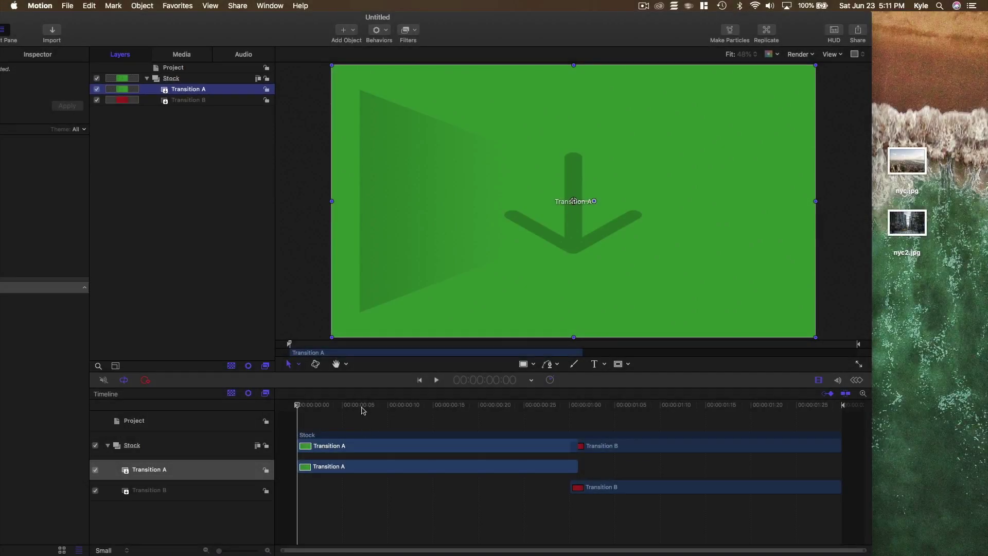
left_click(362, 407)
left_click_drag(362, 406, 505, 442)
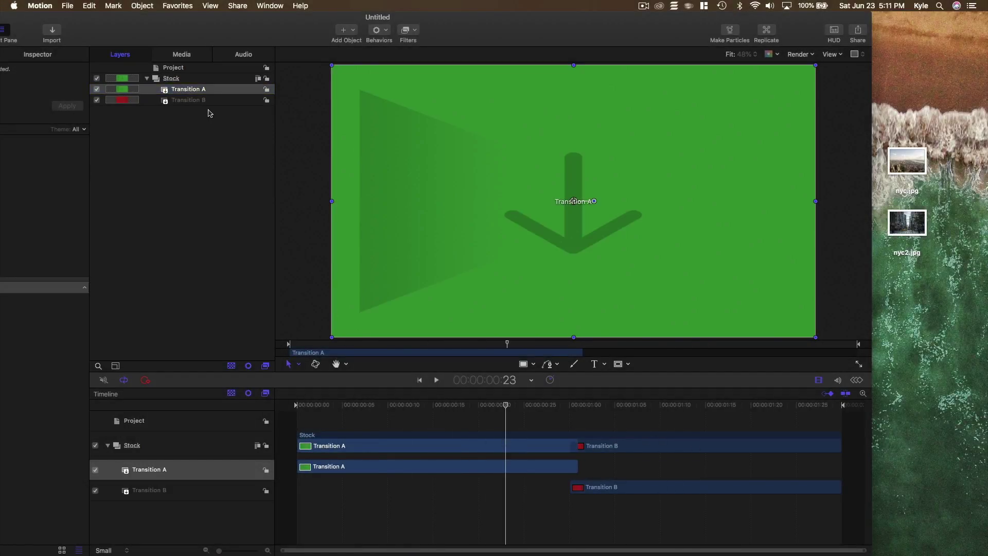
left_click(211, 109)
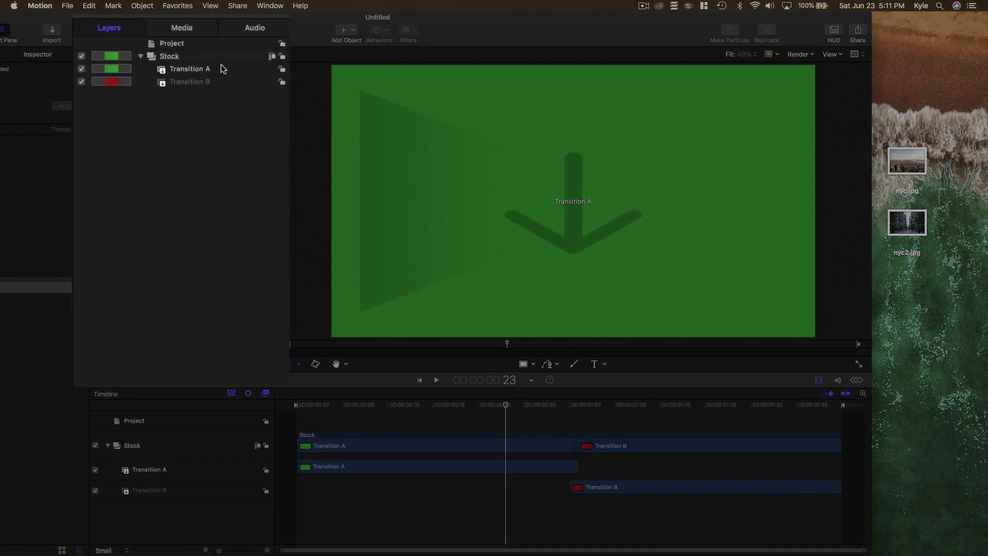
- Rename layer Transition A to A and Transition B to B
left_click(223, 68)
left_click(223, 68)
type("A")
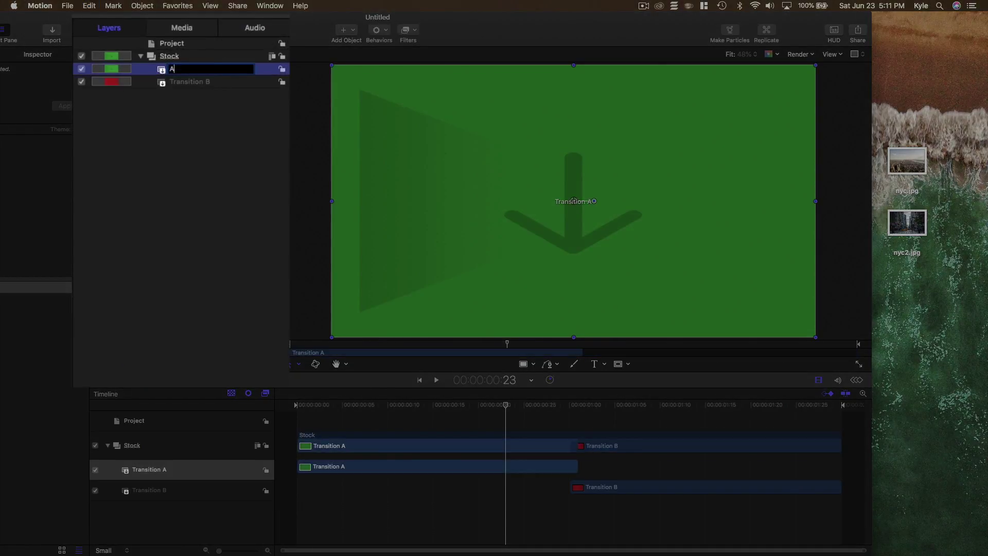
key("Return")
left_click(214, 85)
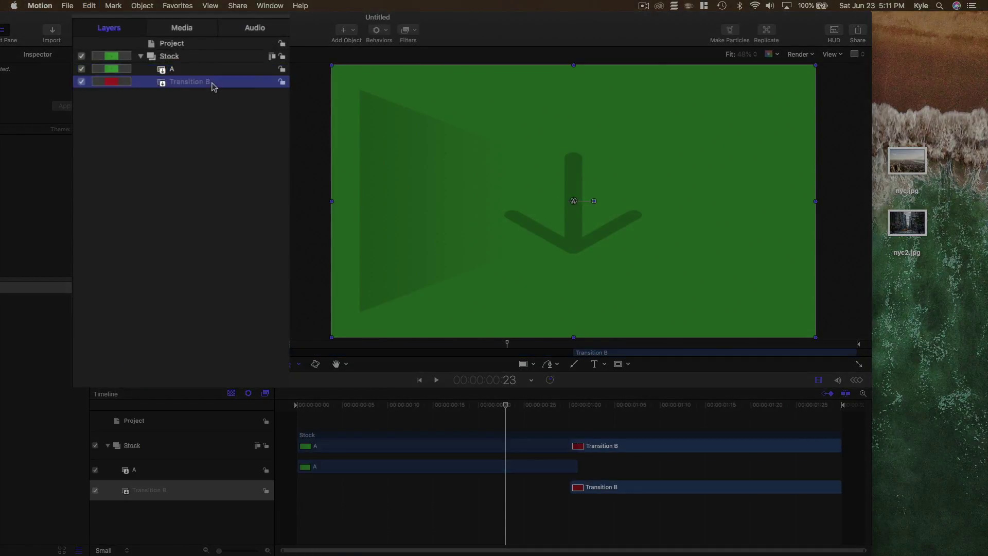
left_click(212, 84)
type("B")
key("Return")
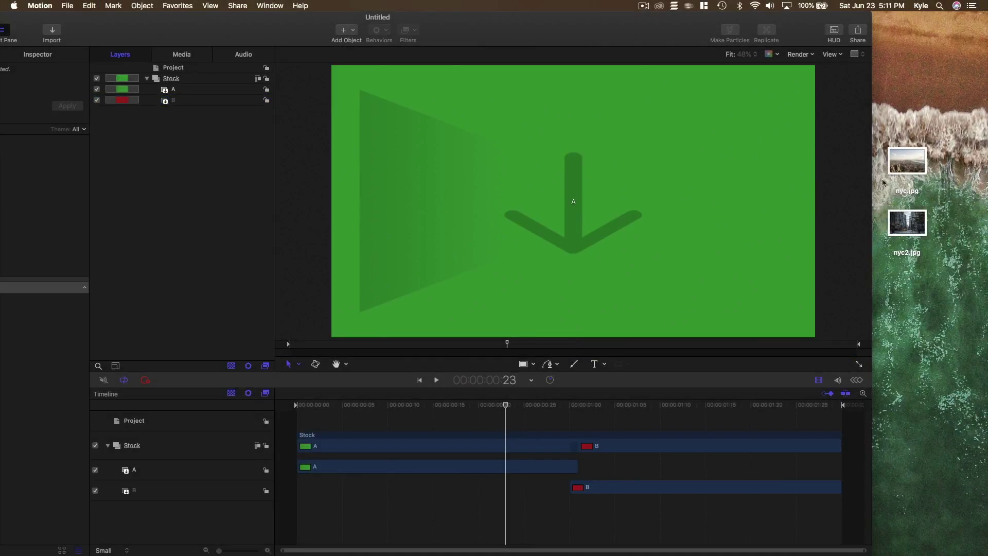
- Drop nyc.jpg into placeholder A and nyc2.jpg into placeholder B
left_click_drag(902, 170, 140, 92)
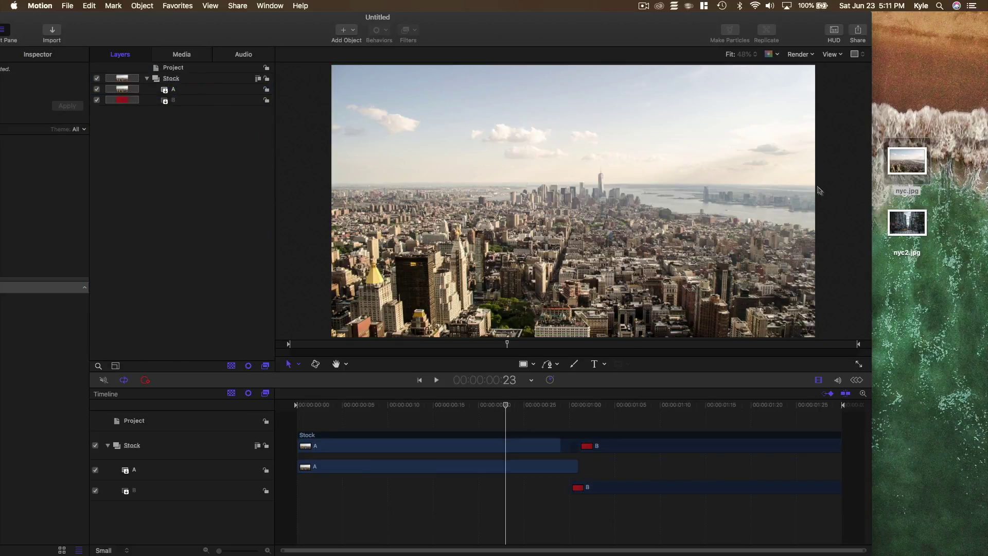
left_click_drag(893, 226, 142, 102)
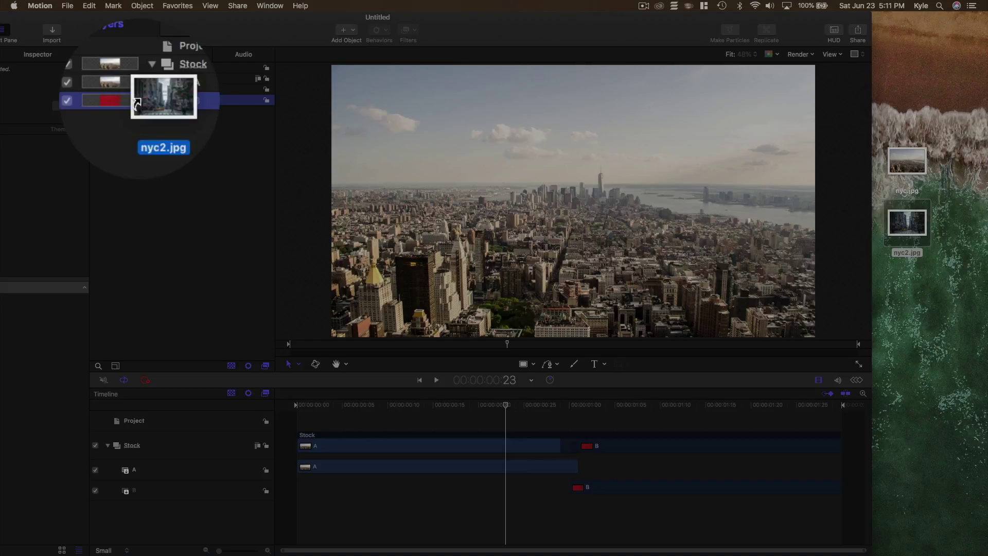
left_click_drag(137, 105, 137, 104)
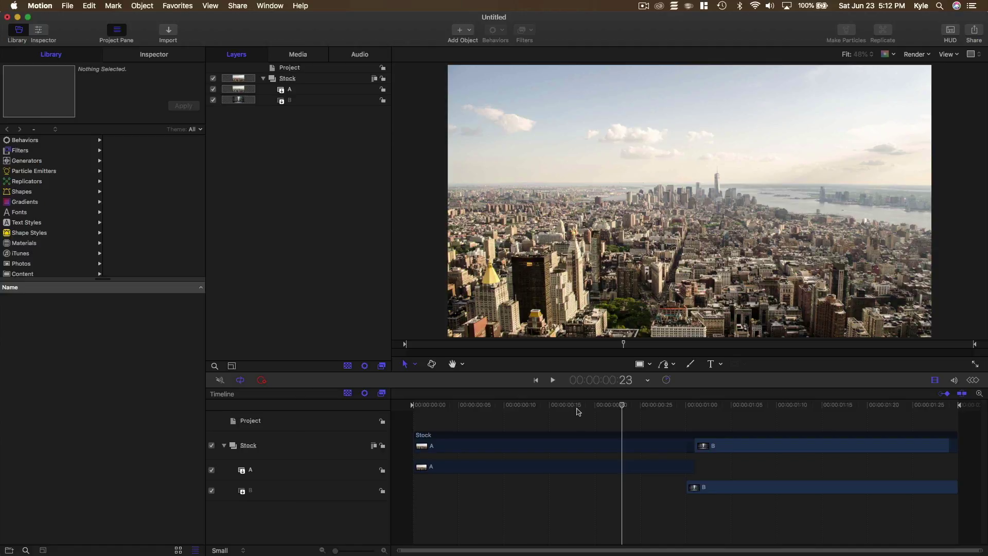
- Trim clip B to start at frame 20 and play back the animation
left_click_drag(576, 407, 594, 406)
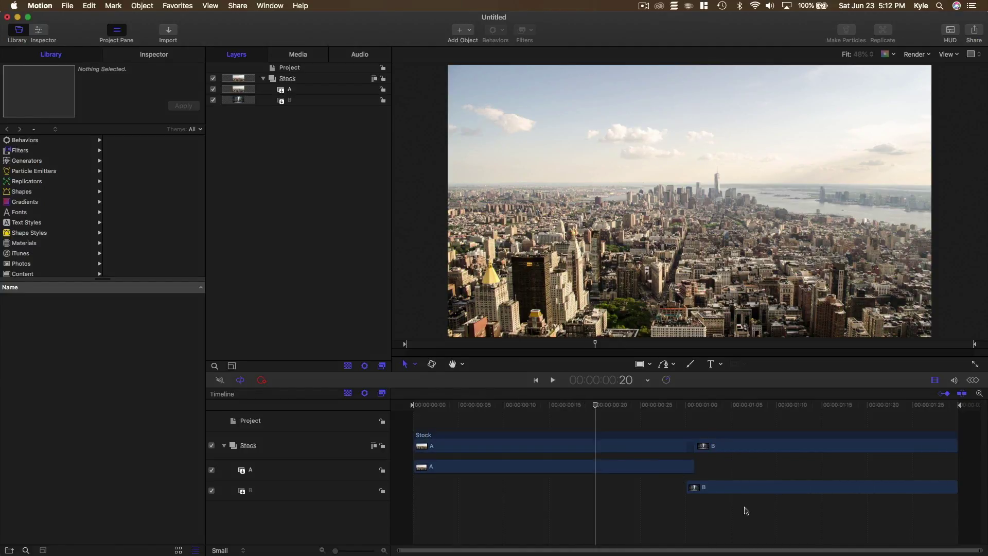
left_click(698, 490)
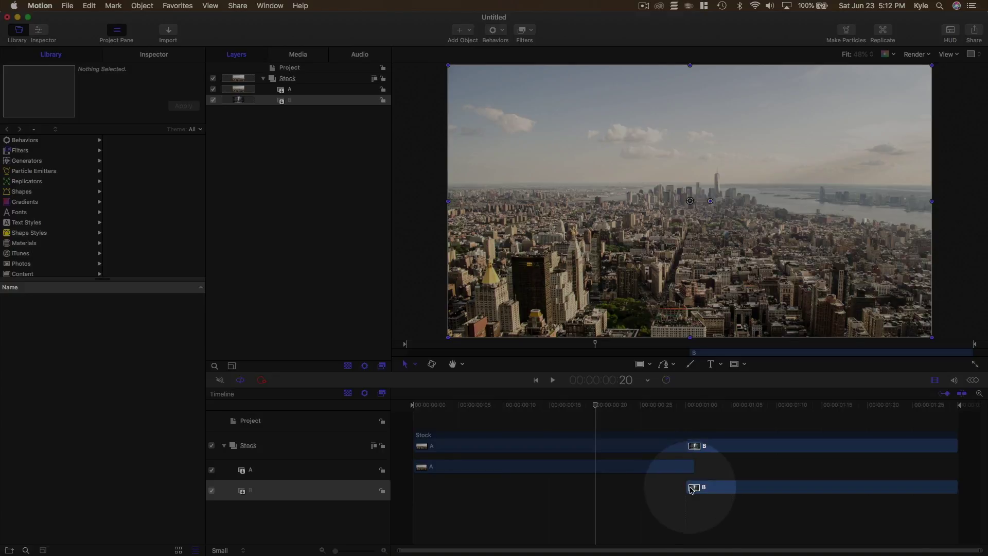
left_click_drag(687, 487, 594, 488)
left_click_drag(581, 407, 364, 407)
key("space")
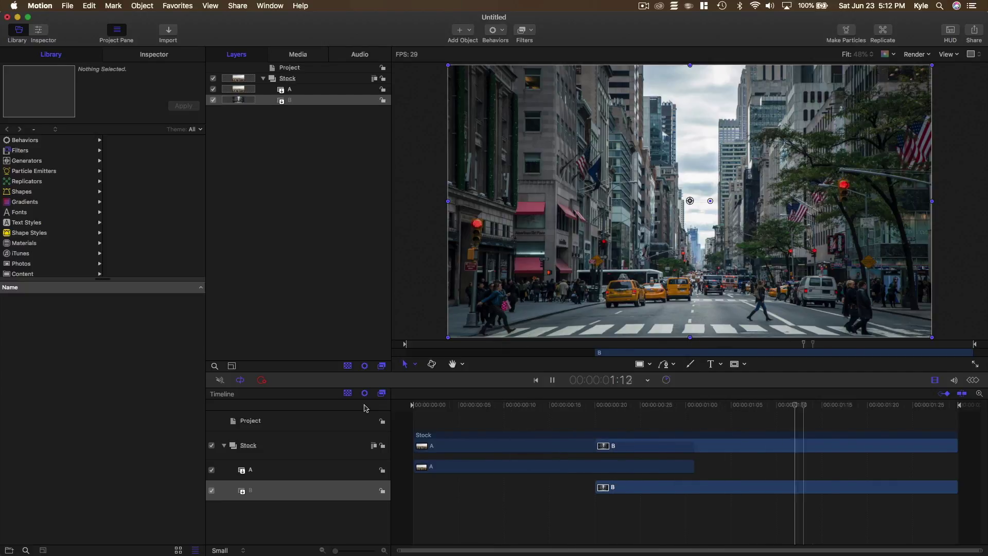
key("space")
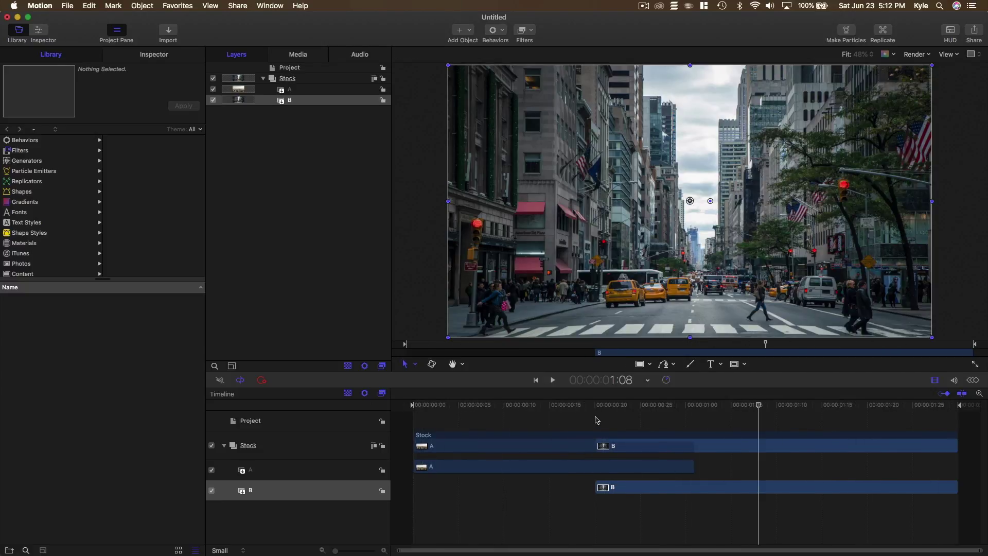
left_click(582, 407)
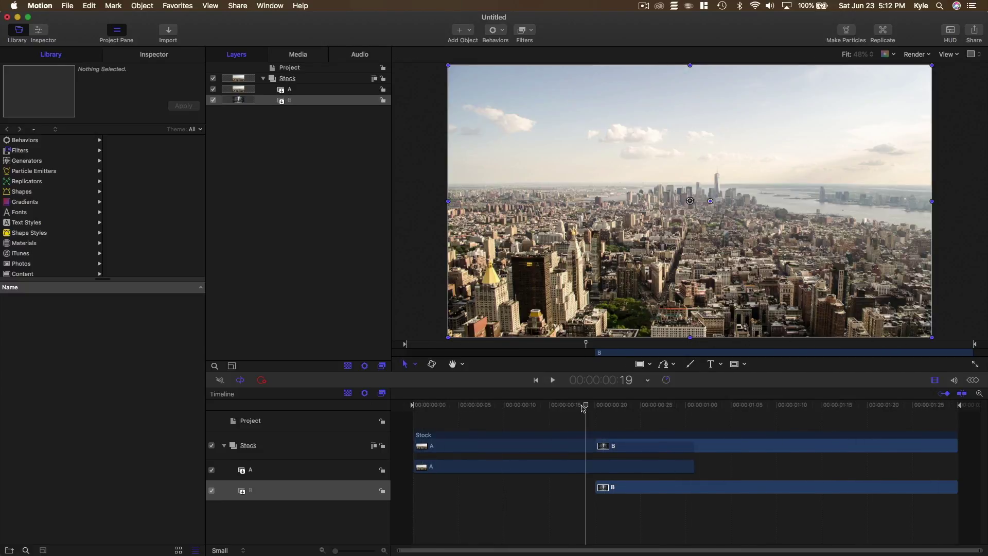
left_click(322, 223)
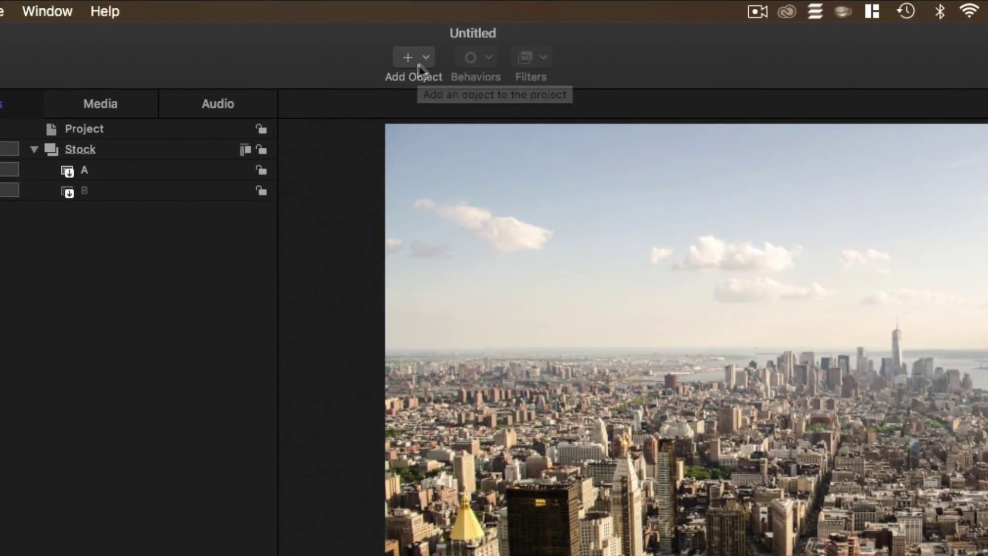
- Add a Camera from the Add Object menu, placing it above the Stock group
left_click(431, 56)
left_click(358, 49)
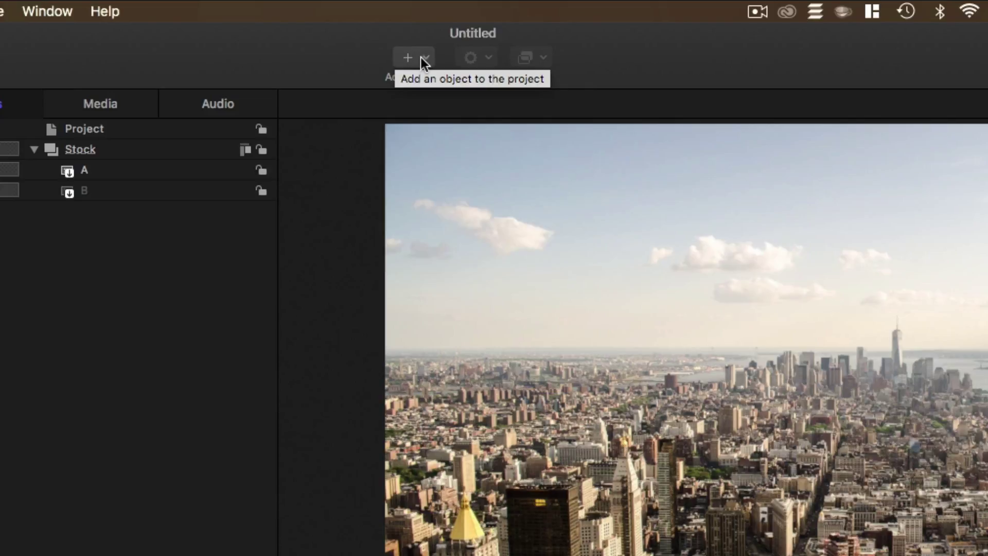
left_click(421, 57)
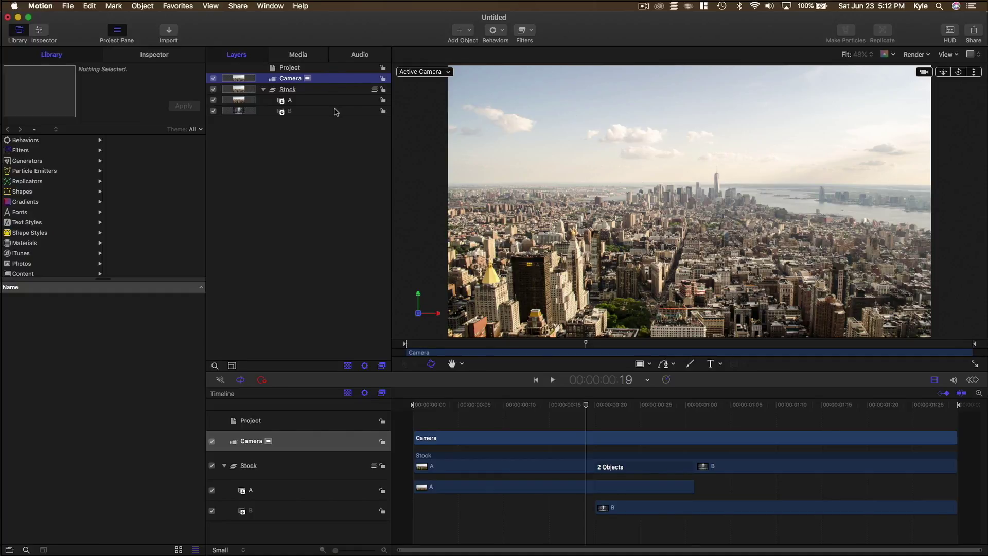
left_click(337, 129)
left_click(325, 82)
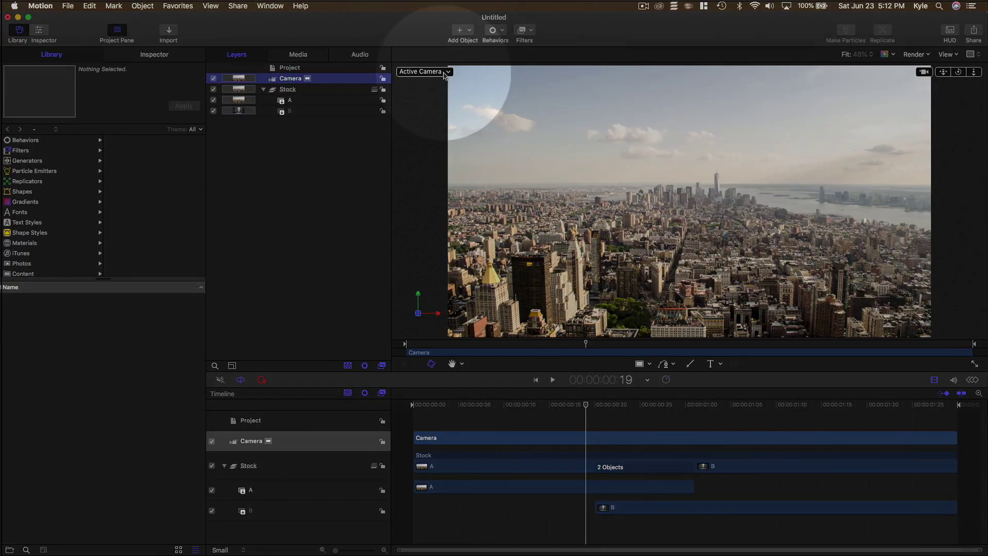
- Switch the viewer to Perspective and dolly back to see the camera at frame 25
left_click(445, 73)
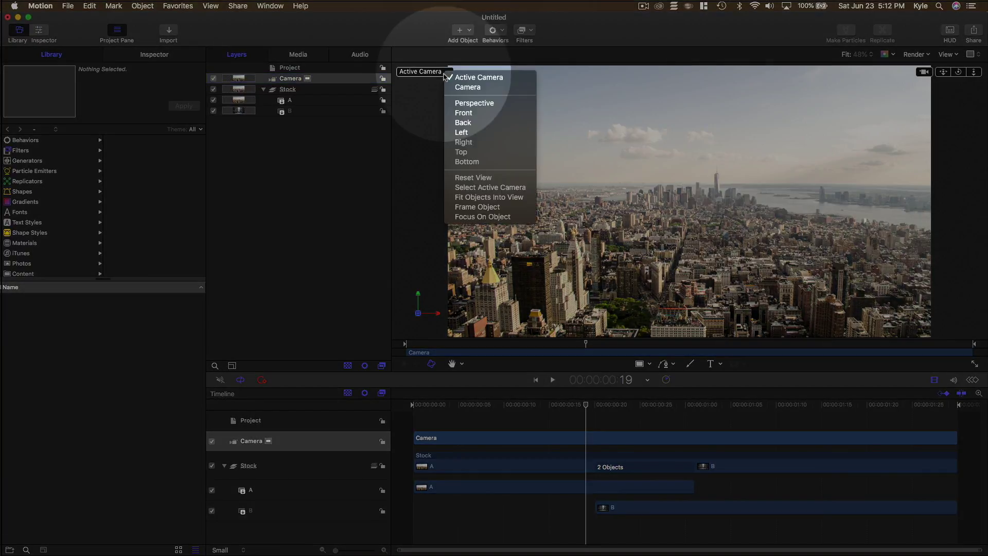
left_click(468, 103)
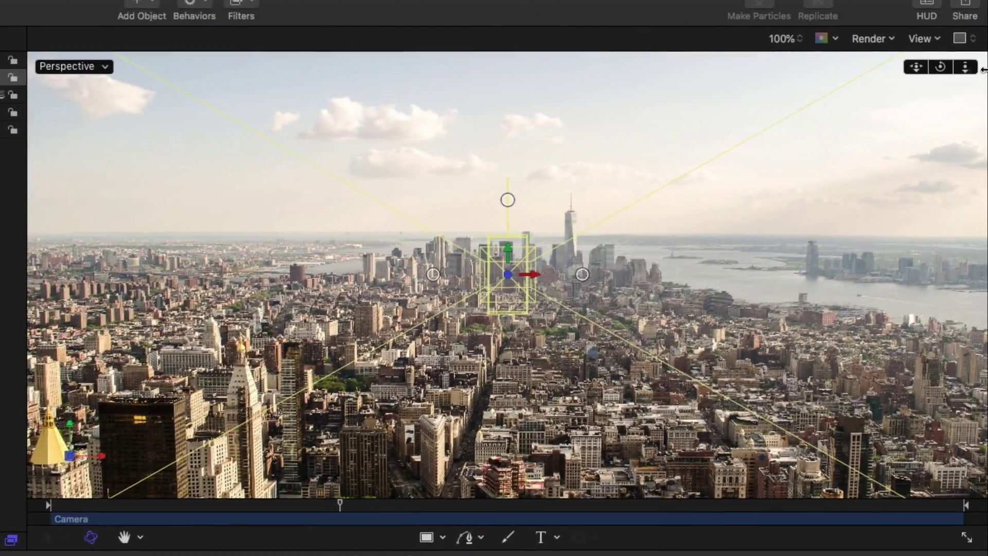
left_click_drag(965, 67, 893, 71)
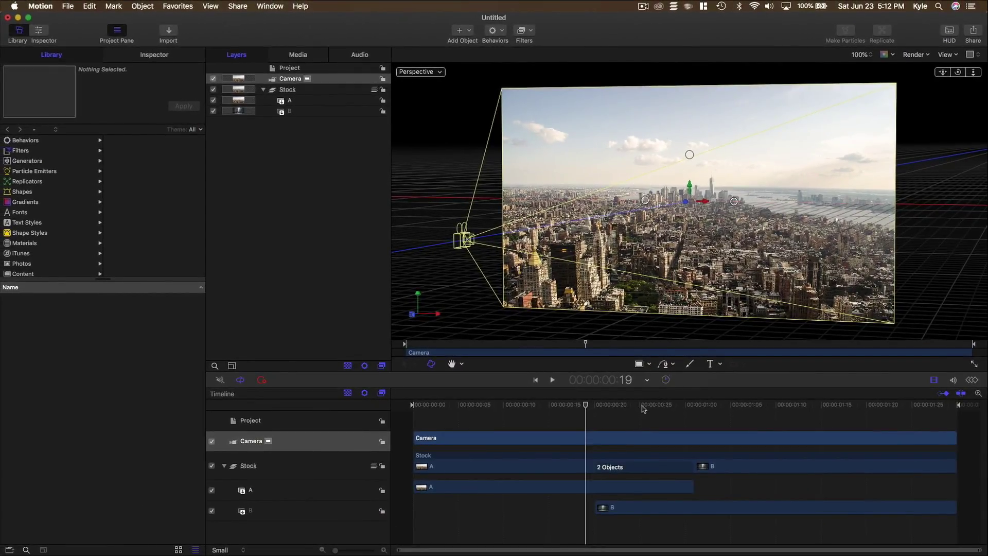
left_click(642, 407)
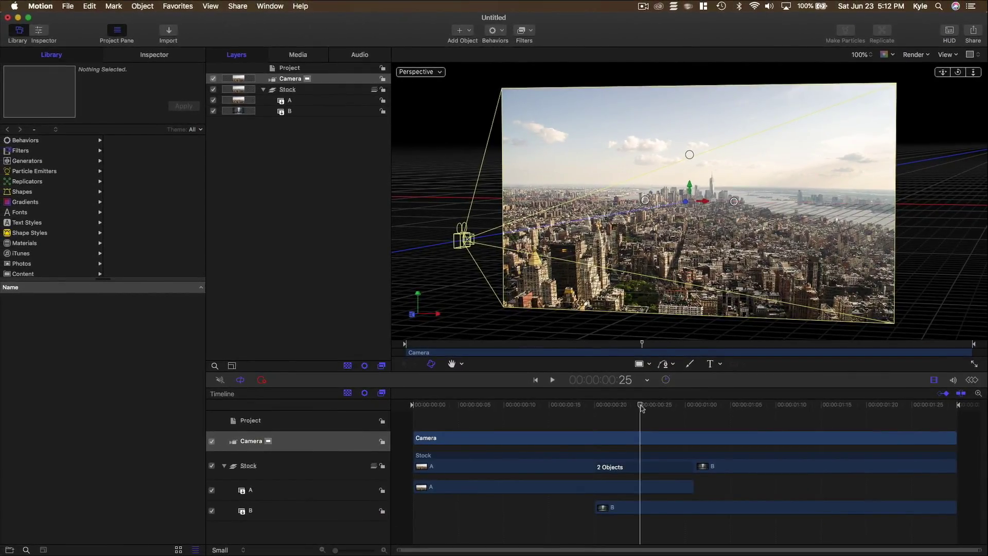
left_click(330, 156)
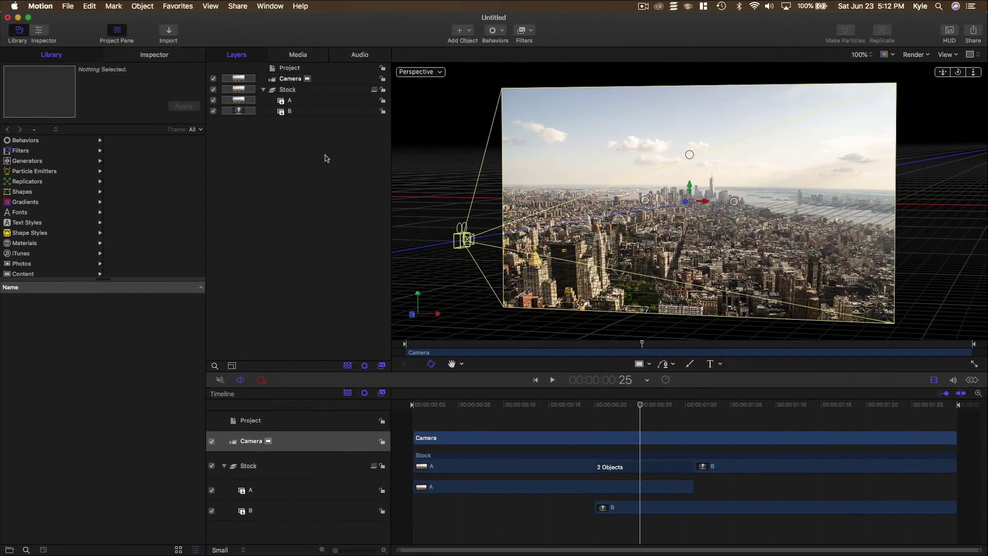
- Make the layer rows taller to show bigger thumbnails
left_click(306, 105)
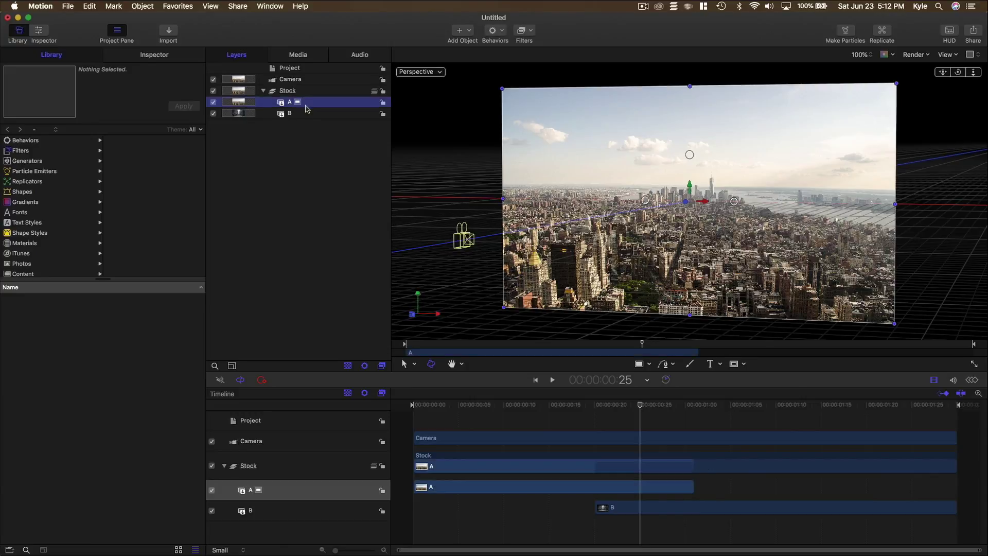
left_click(311, 107)
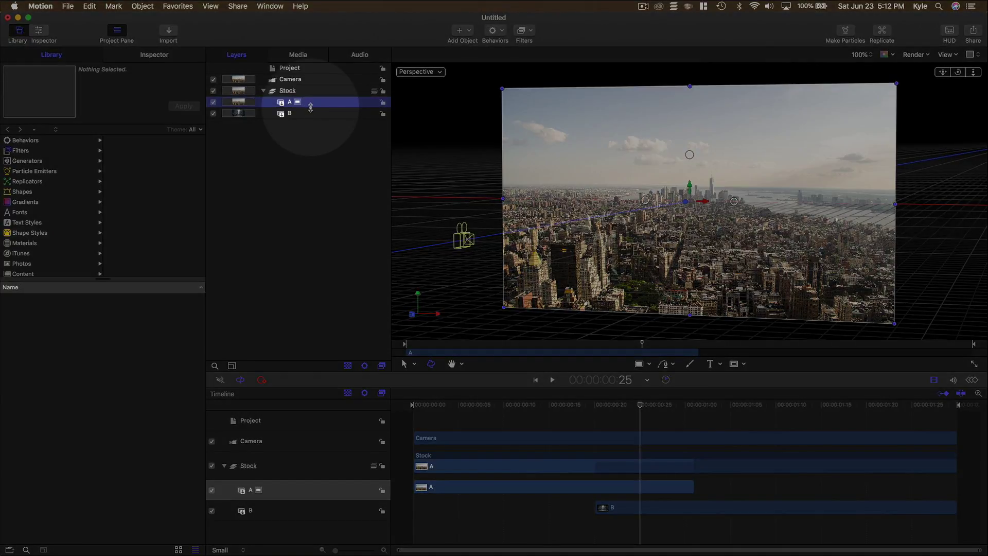
left_click_drag(311, 107, 311, 133)
left_click(320, 194)
left_click(316, 129)
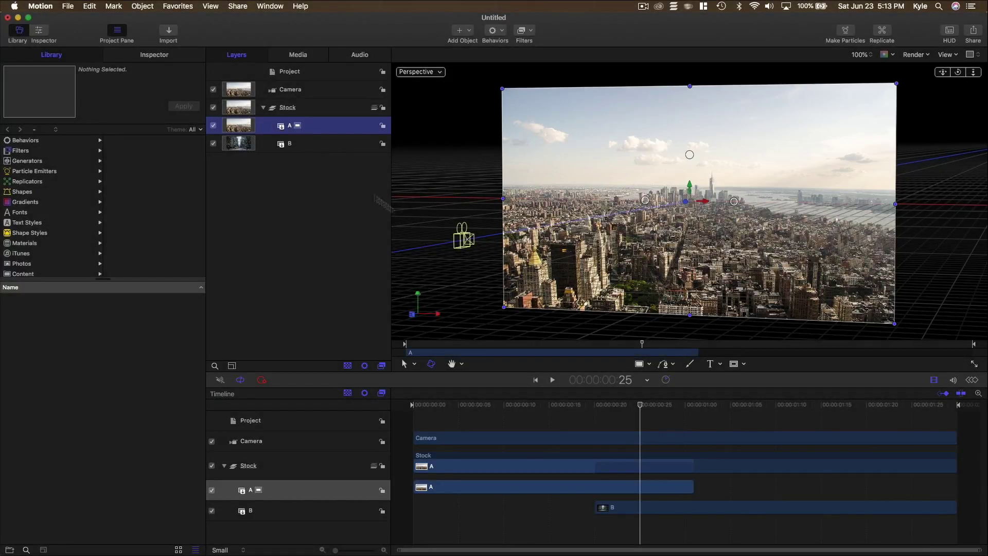
- Hide layer A in Active Camera view, then return the viewer to Perspective
left_click(435, 75)
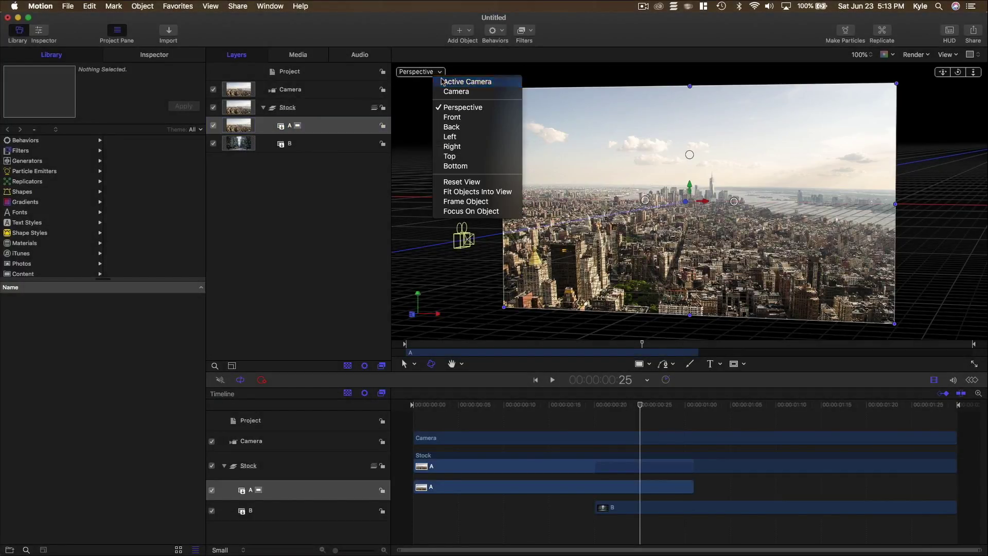
left_click(463, 81)
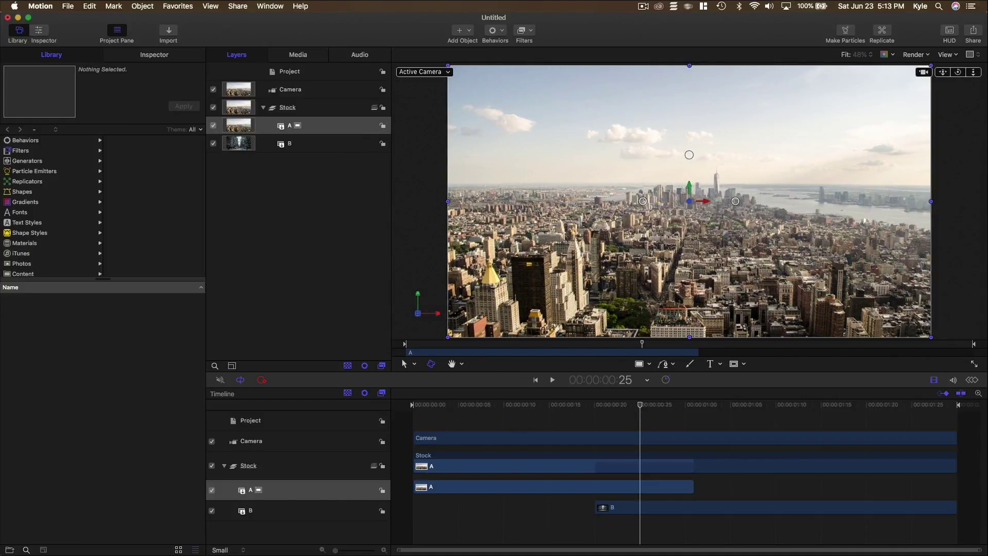
left_click(324, 149)
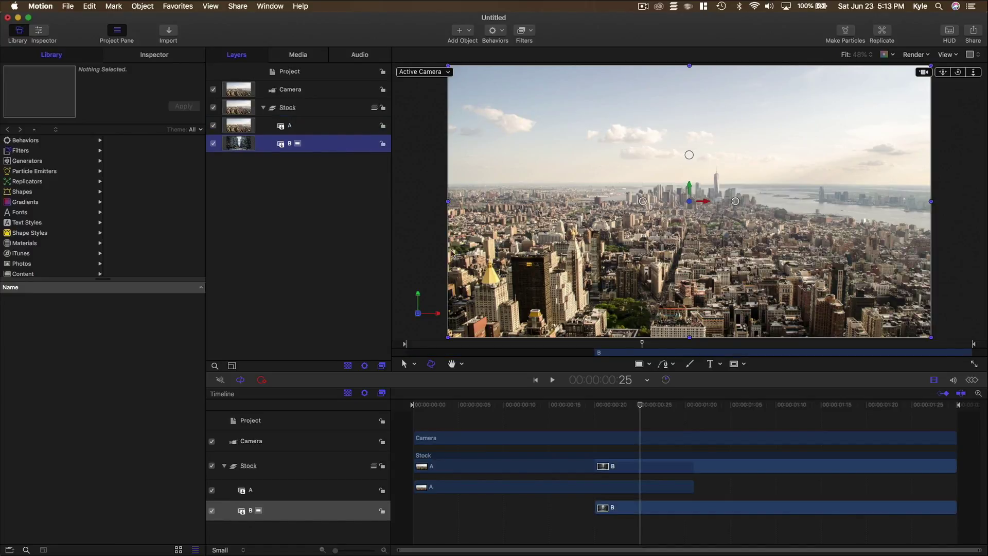
left_click(214, 125)
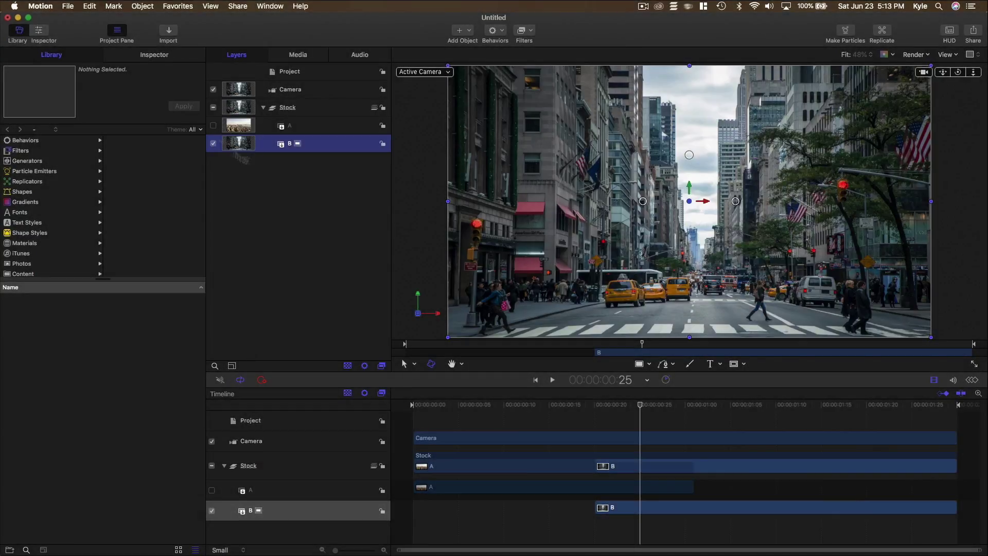
left_click(345, 238)
left_click(422, 72)
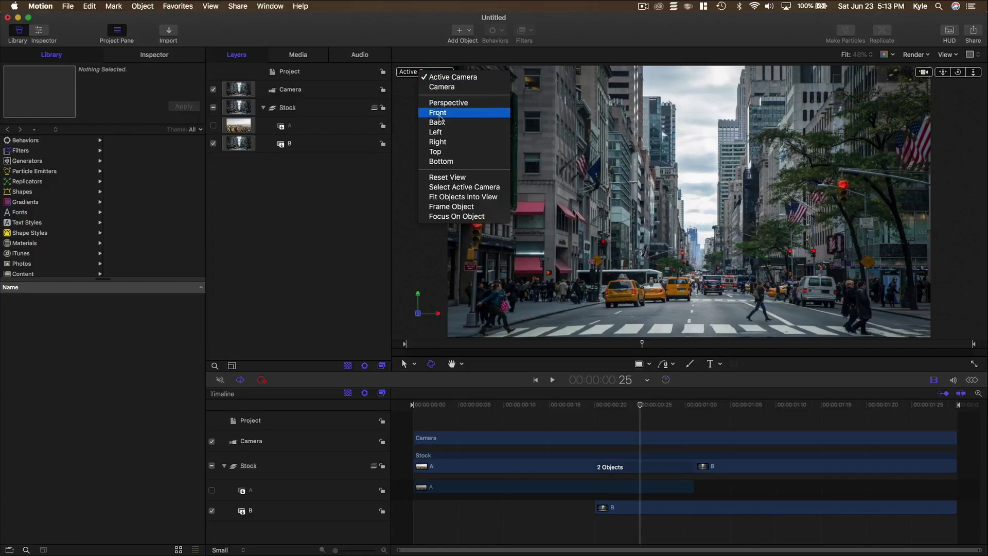
left_click(440, 104)
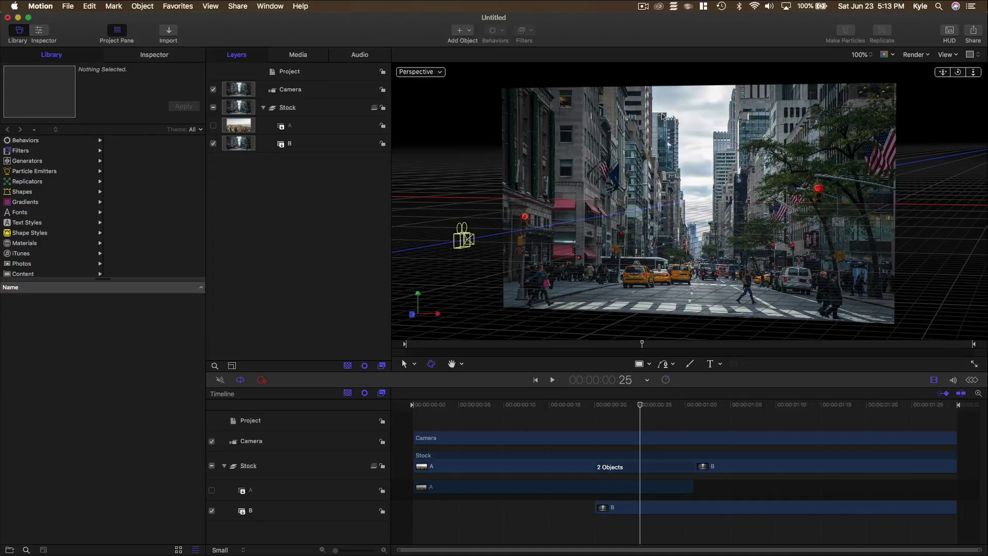
- Find Replicate through Help search for 'repli' and apply it to layer B
left_click(304, 146)
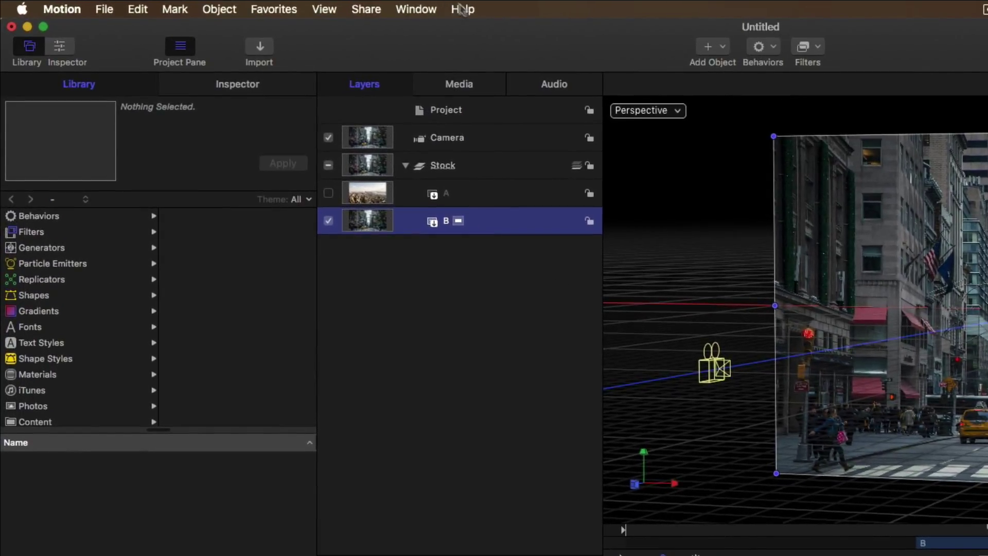
left_click(419, 9)
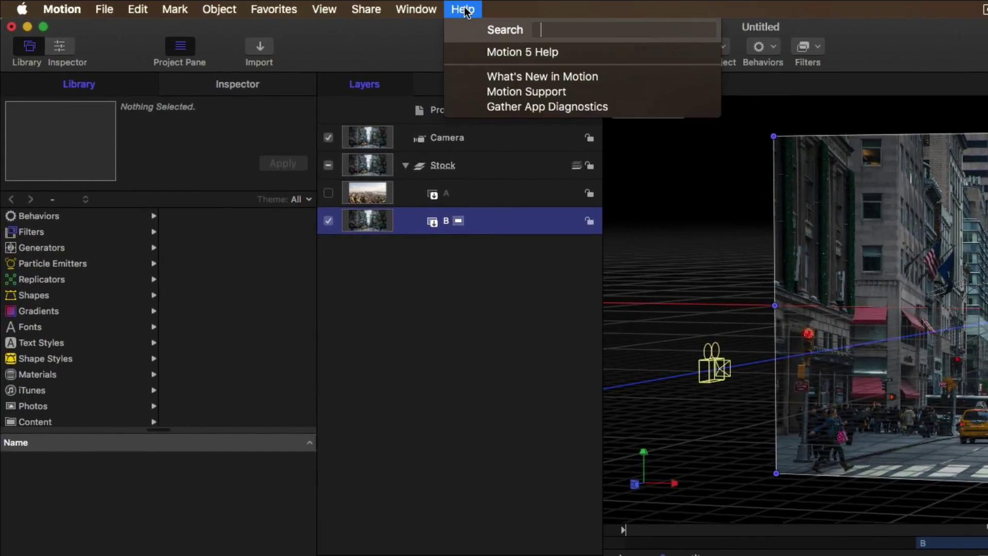
type("ewpl")
key("BackSpace")
key("BackSpace")
key("BackSpace")
key("BackSpace")
type("recp")
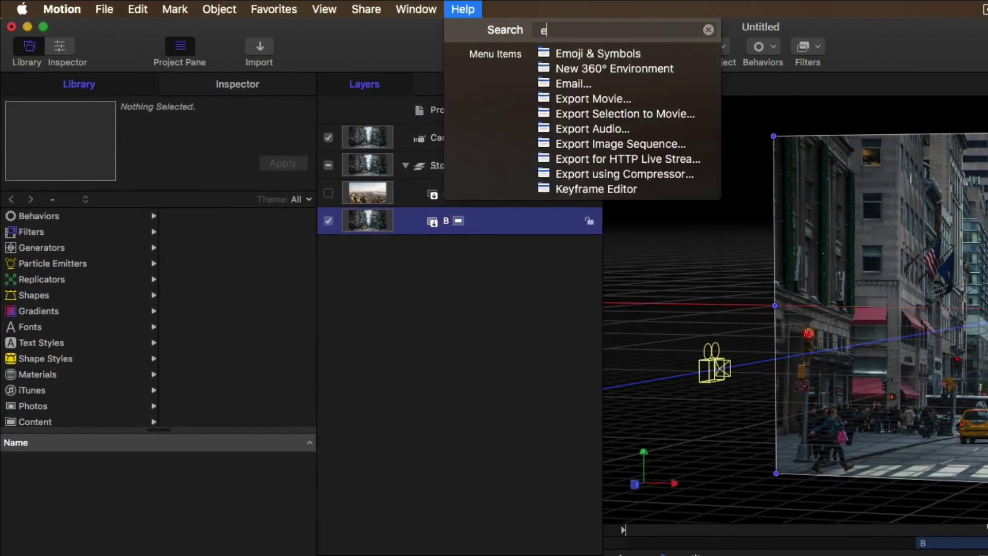
key("BackSpace")
key("BackSpace")
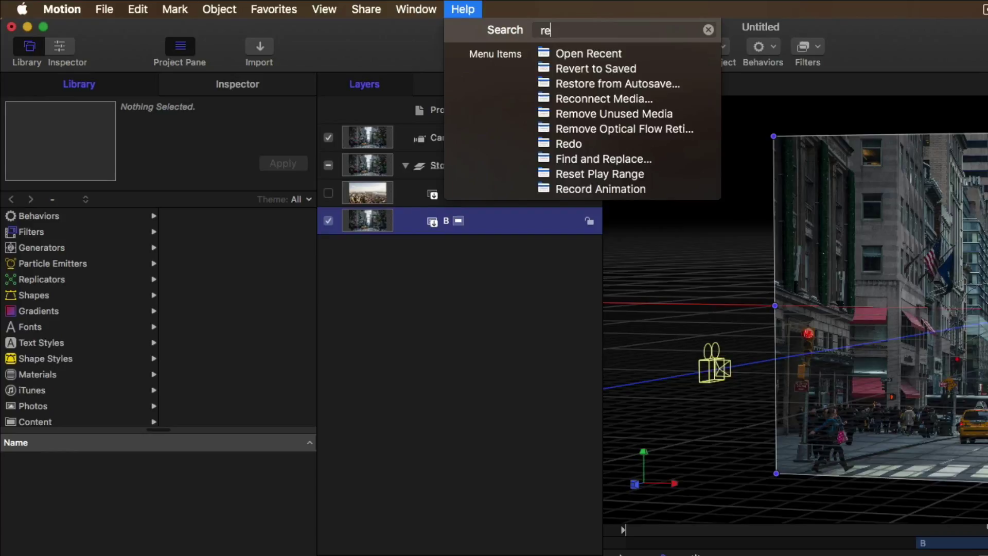
type("pli")
key("Down")
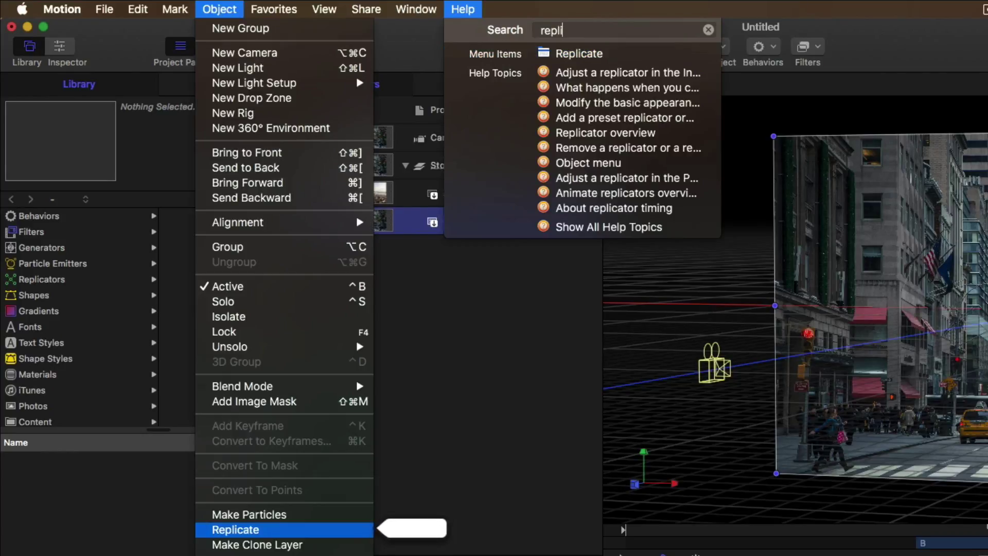
key("Up")
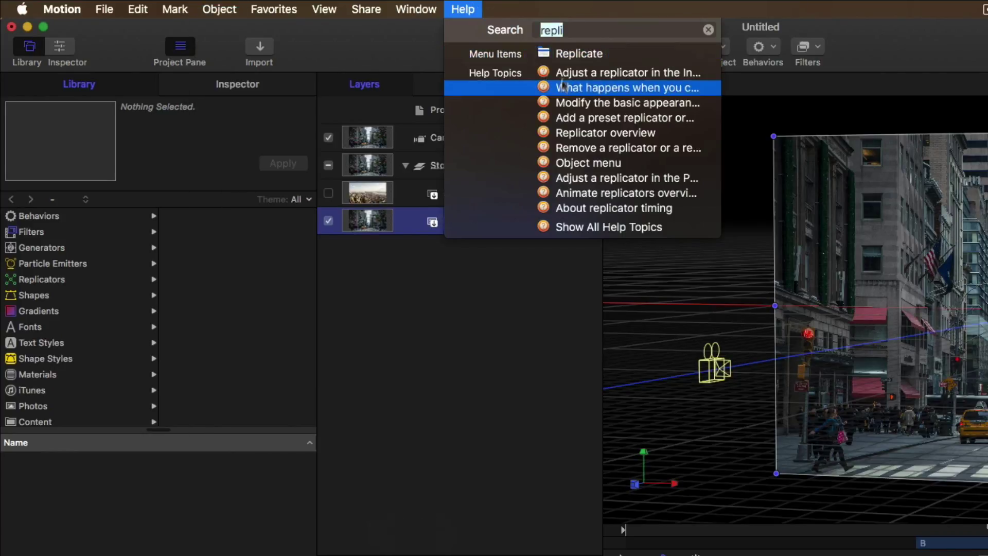
left_click(577, 53)
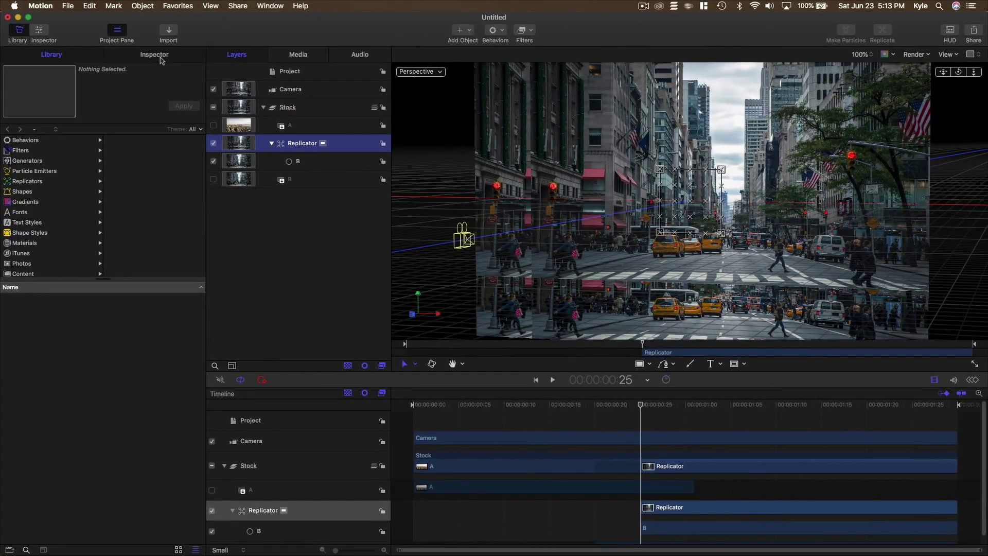
left_click(160, 58)
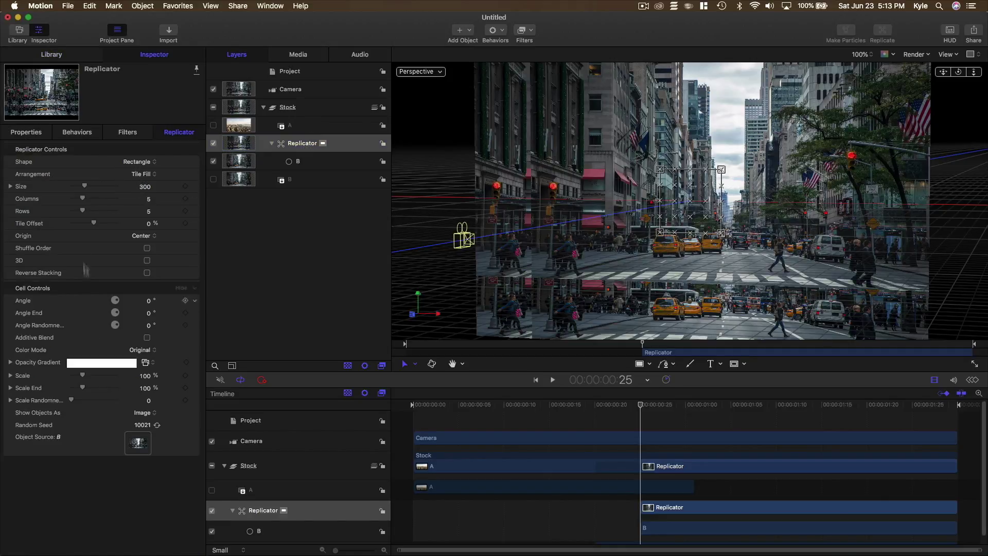
- Set replicator Columns and Rows to 3 each and expand Size into width and height
double_click(149, 198)
type("3")
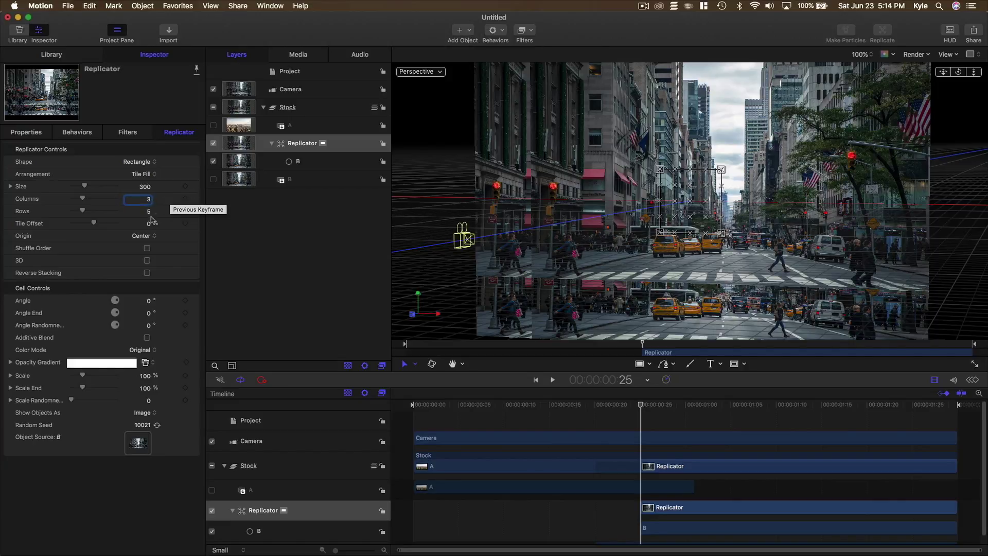
double_click(149, 212)
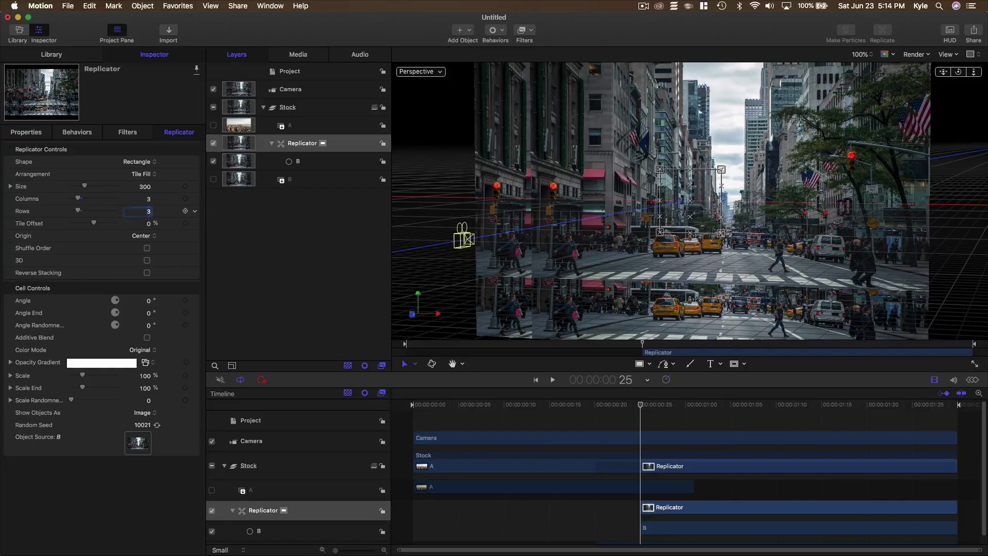
type("3")
key("Return")
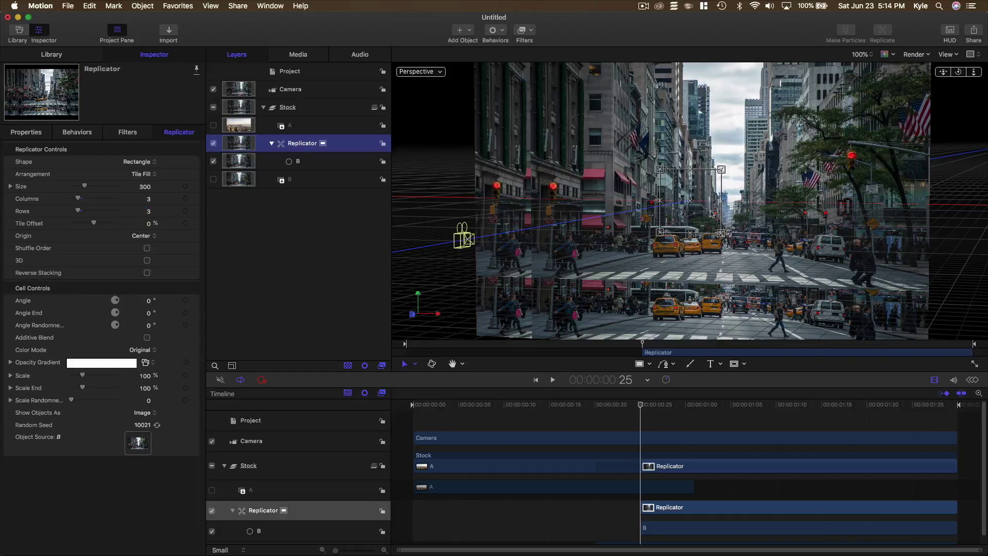
left_click(11, 187)
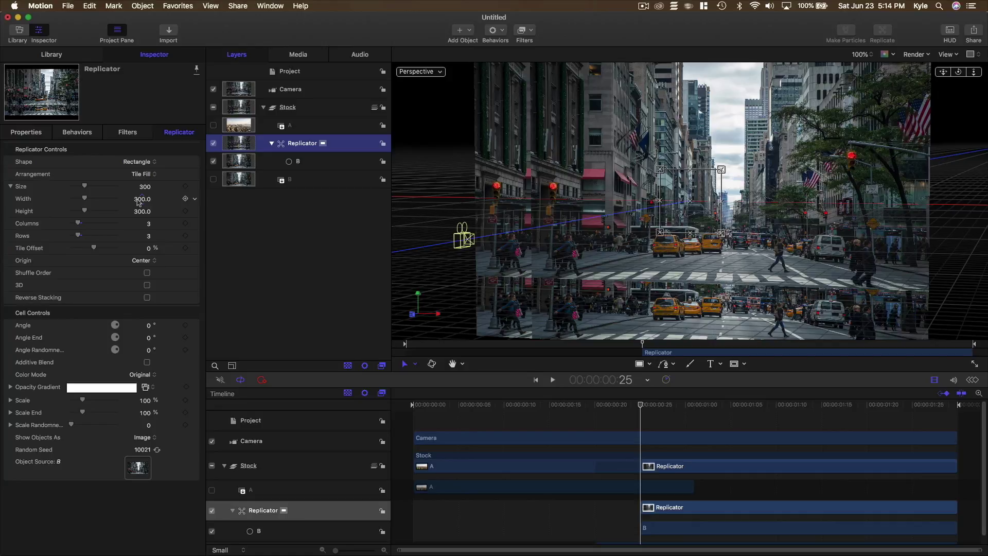
left_click(234, 76)
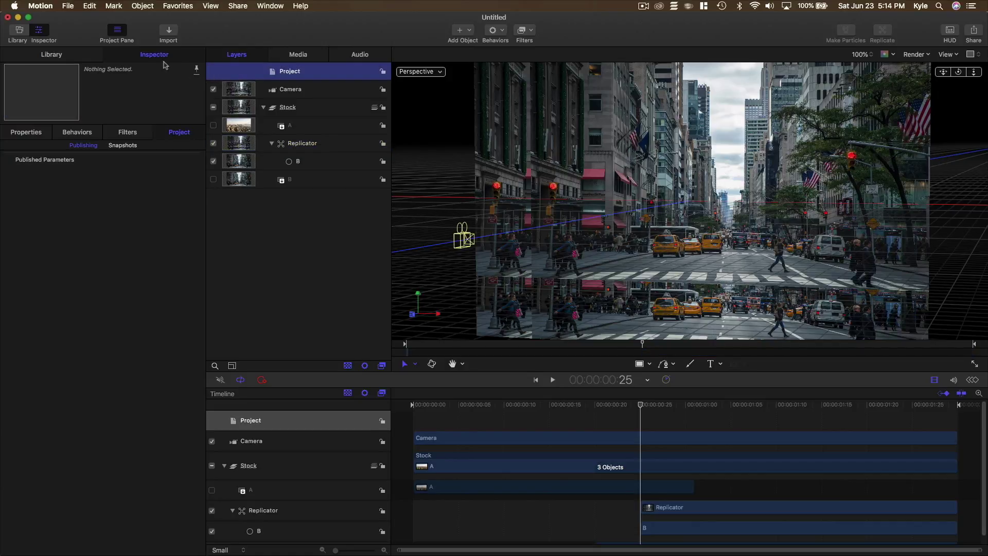
left_click(23, 132)
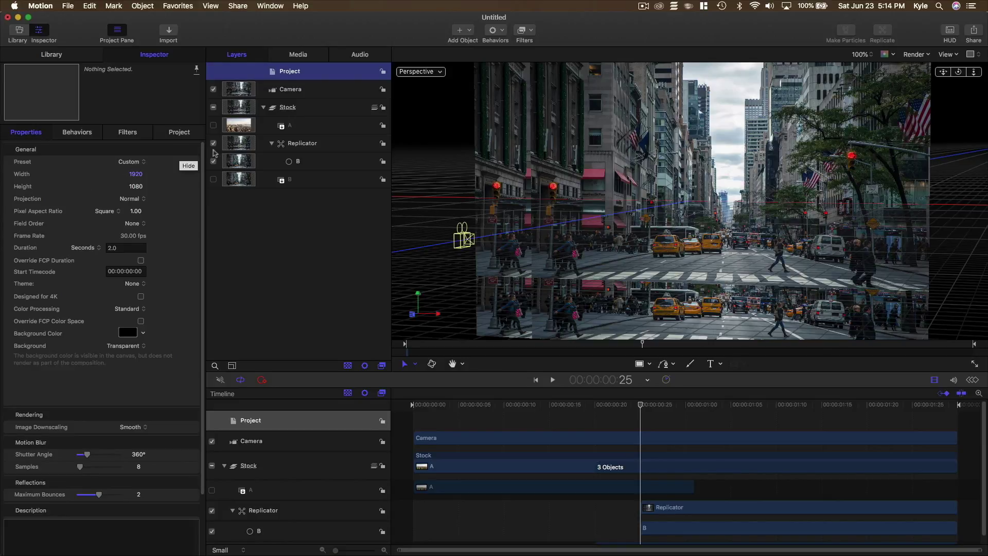
left_click(236, 146)
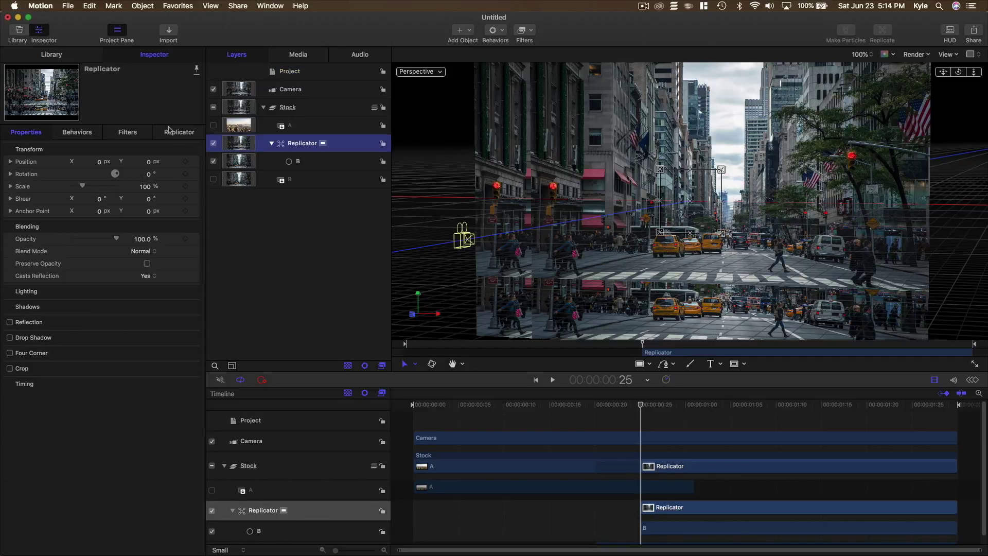
- Set the replicator Width to 3840, computing 1920*2 in Spotlight
left_click(183, 132)
left_click(143, 199)
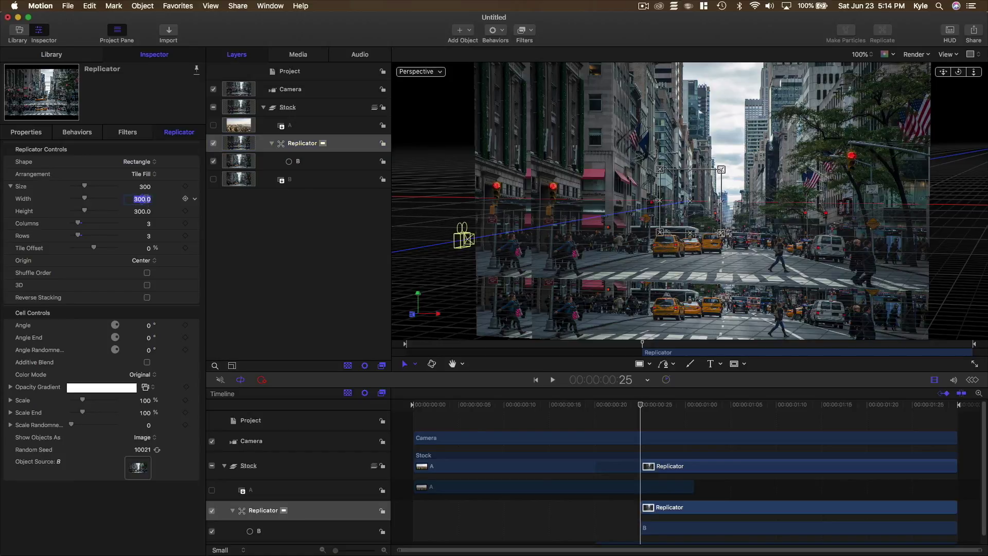
key("super+space")
type("1920")
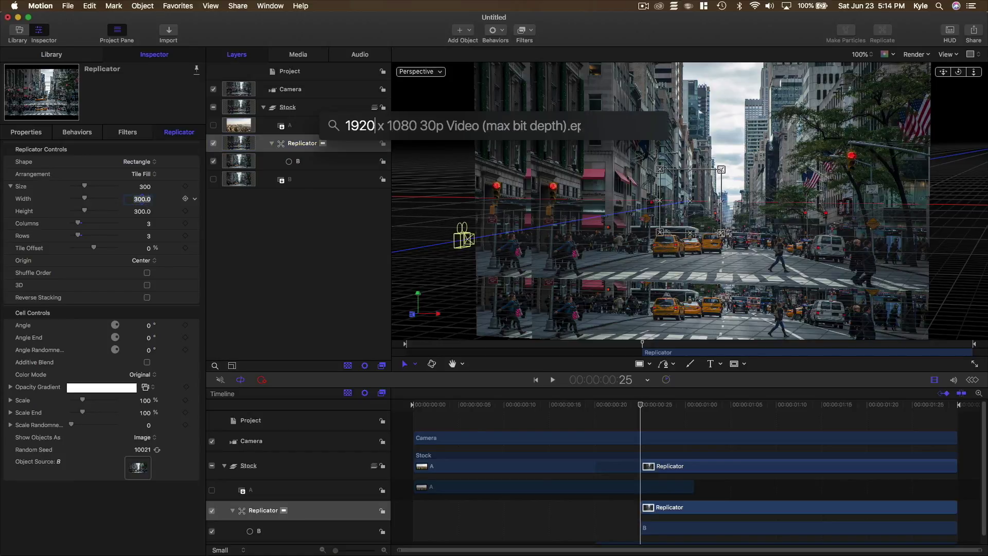
type("*2")
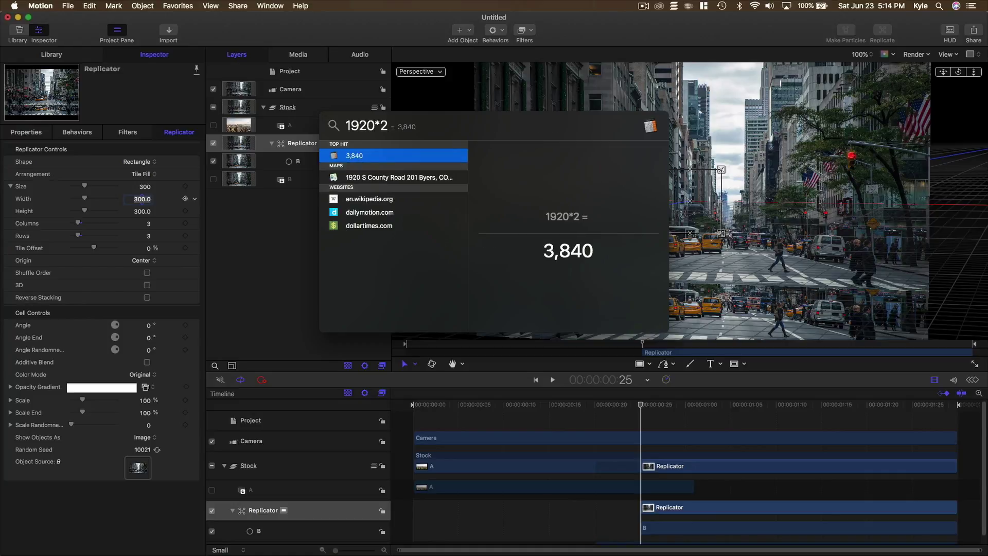
key("Escape")
type("384")
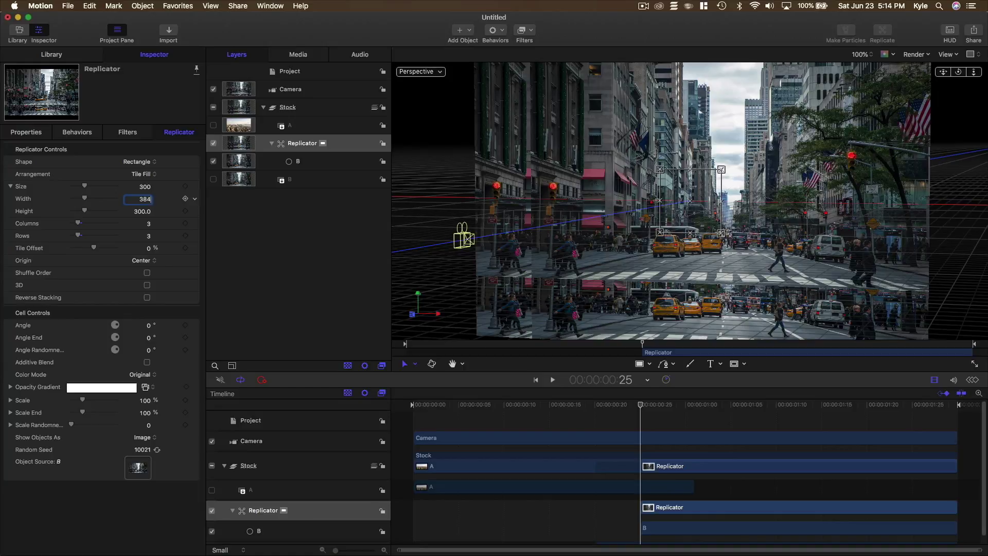
type("0")
key("Return")
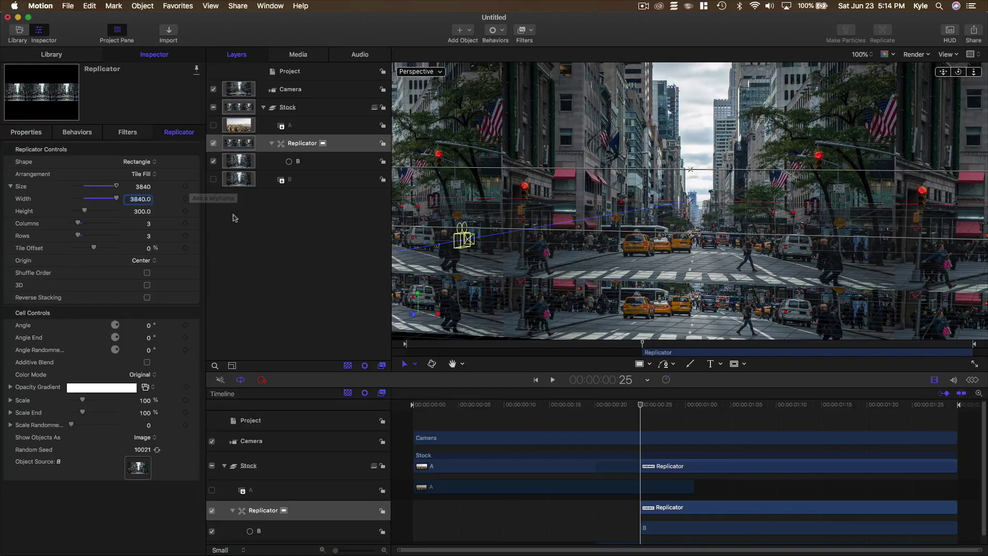
- Set the replicator Height to 2160, computing 1080*2 in Spotlight
key("super+space")
type("1080")
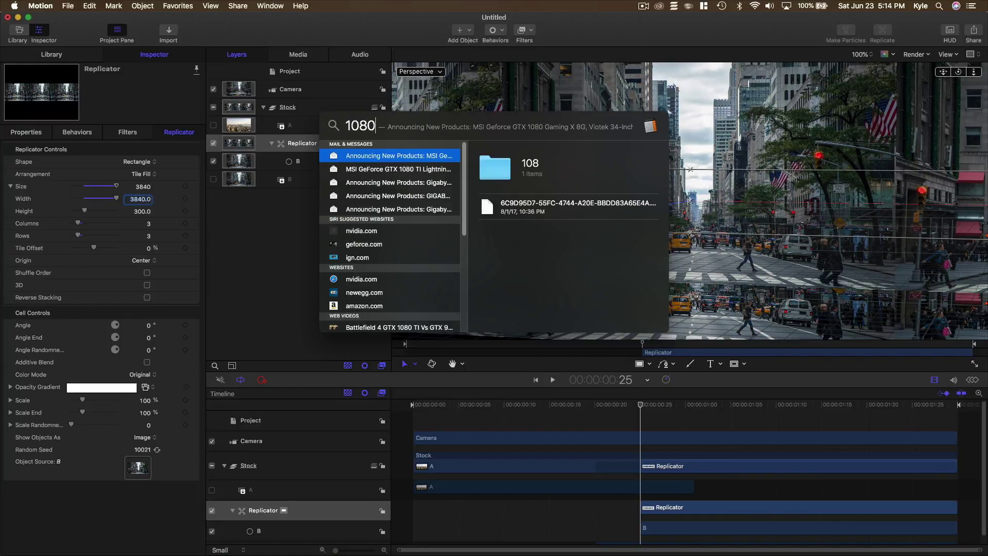
type("*2")
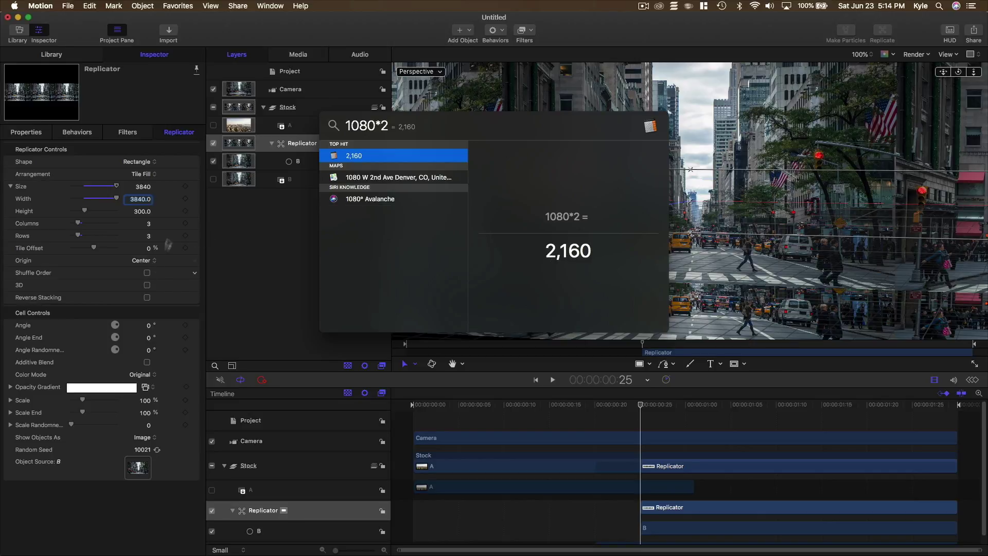
left_click(141, 210)
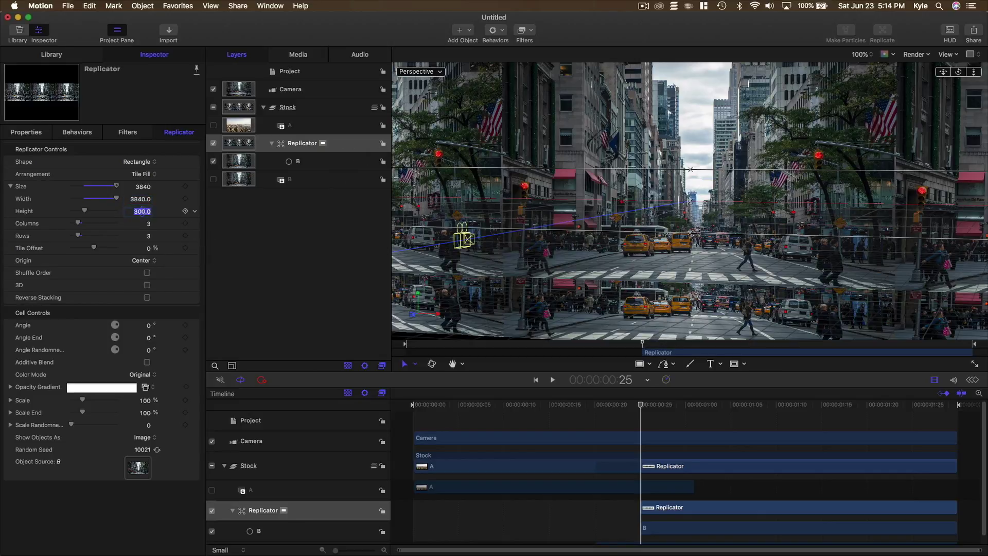
type("2160")
key("Return")
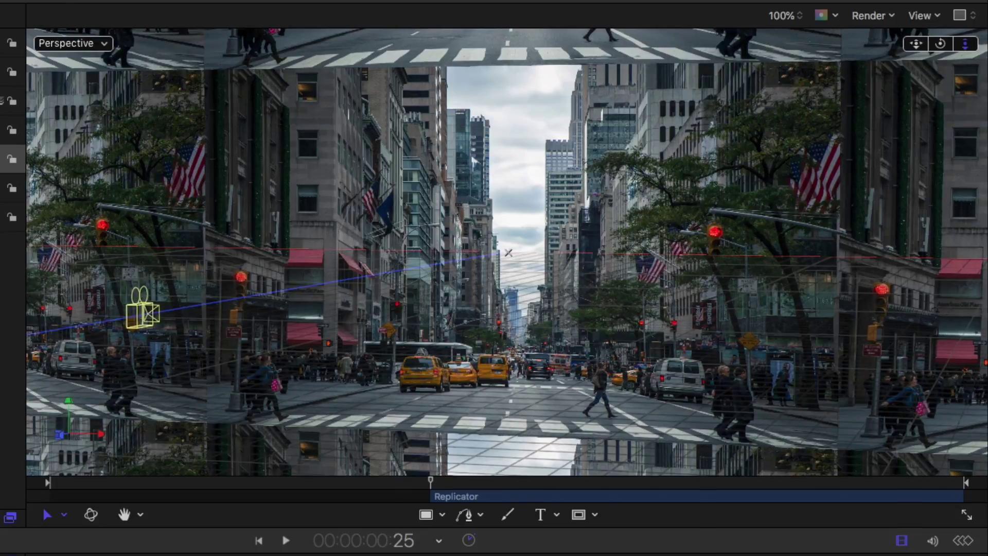
- Dolly the Perspective view out to show the full 3×3 tile grid, then deselect
left_click_drag(966, 43, 966, 87)
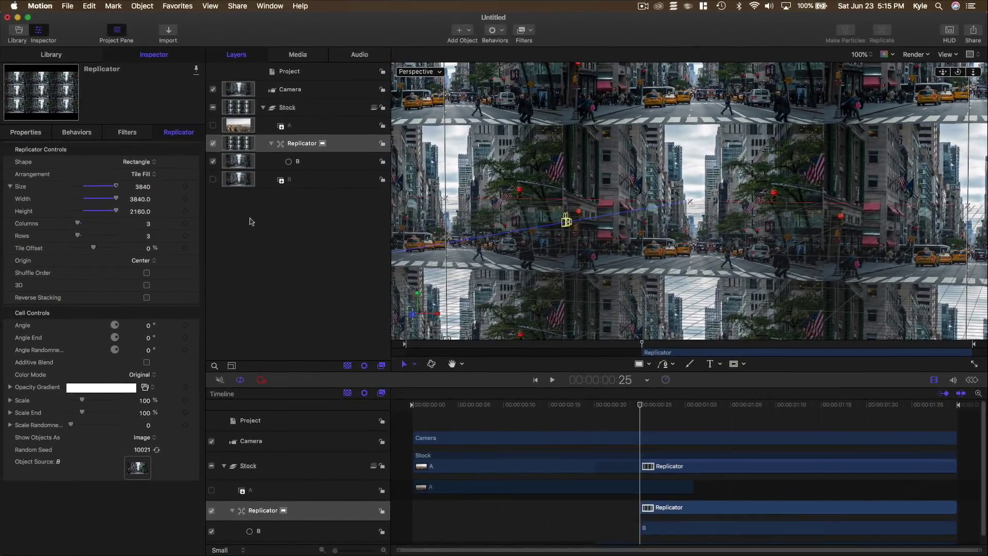
left_click(251, 222)
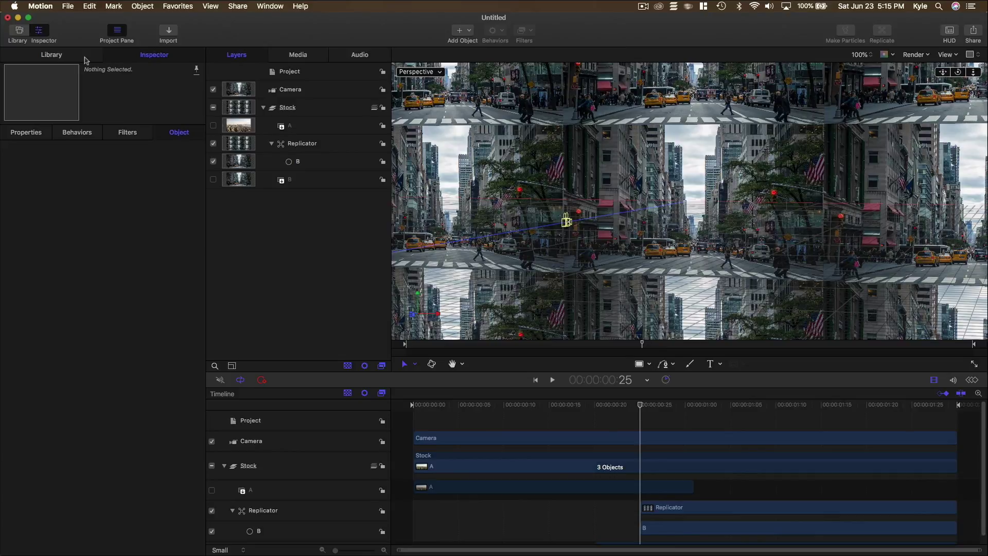
- Find Mirror in Library > Filters, drop it onto the Replicator layer, and name it Left
left_click(51, 54)
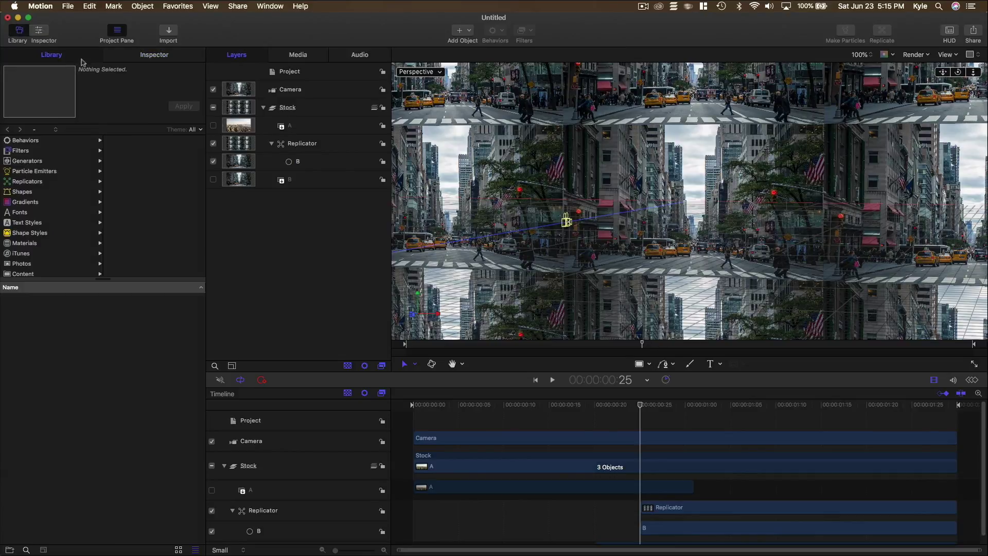
left_click(41, 151)
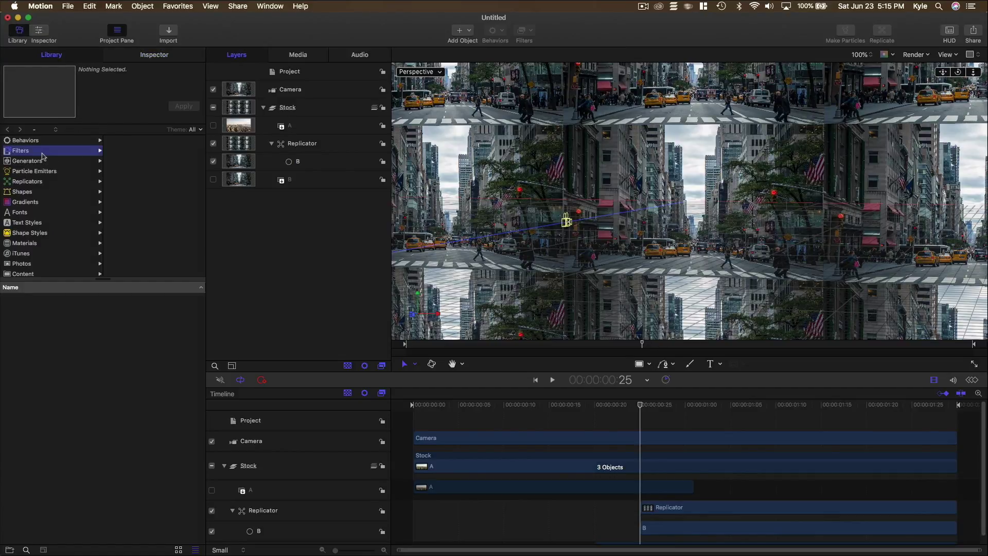
left_click(26, 550)
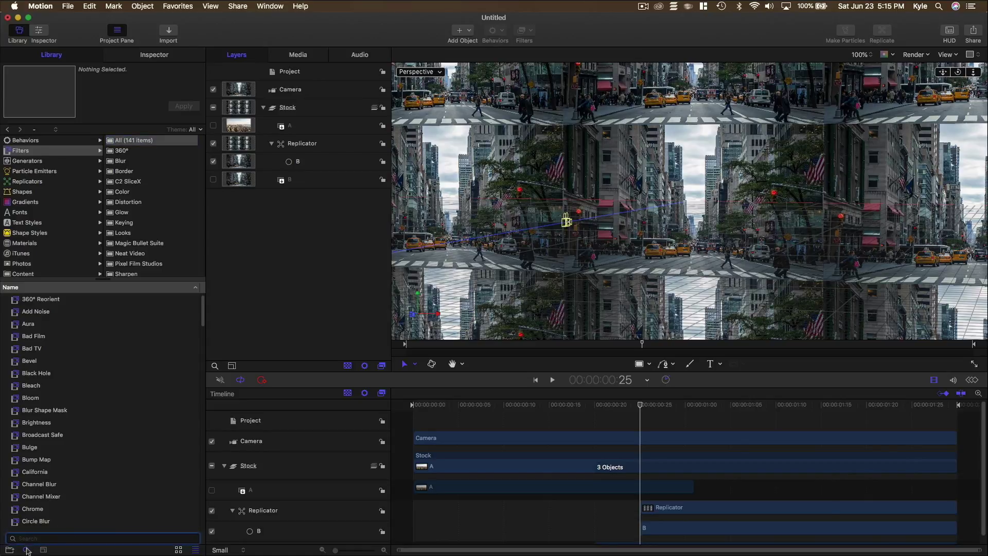
type("mirror")
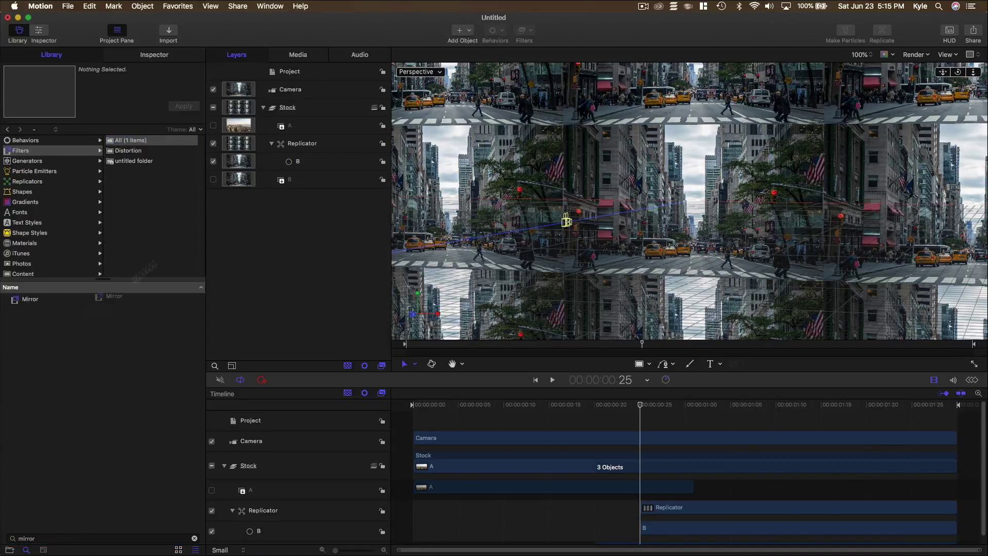
left_click_drag(146, 268, 247, 146)
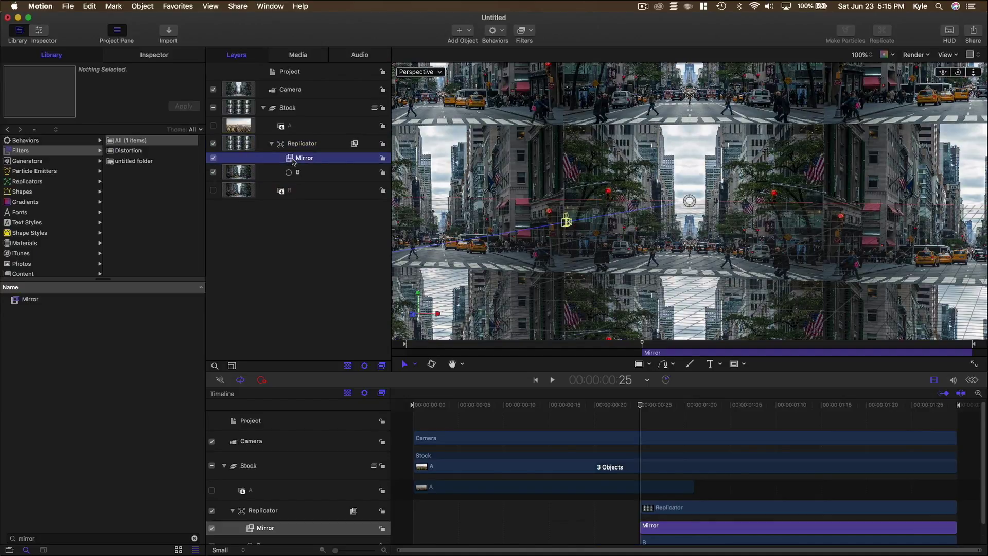
double_click(293, 160)
type("L")
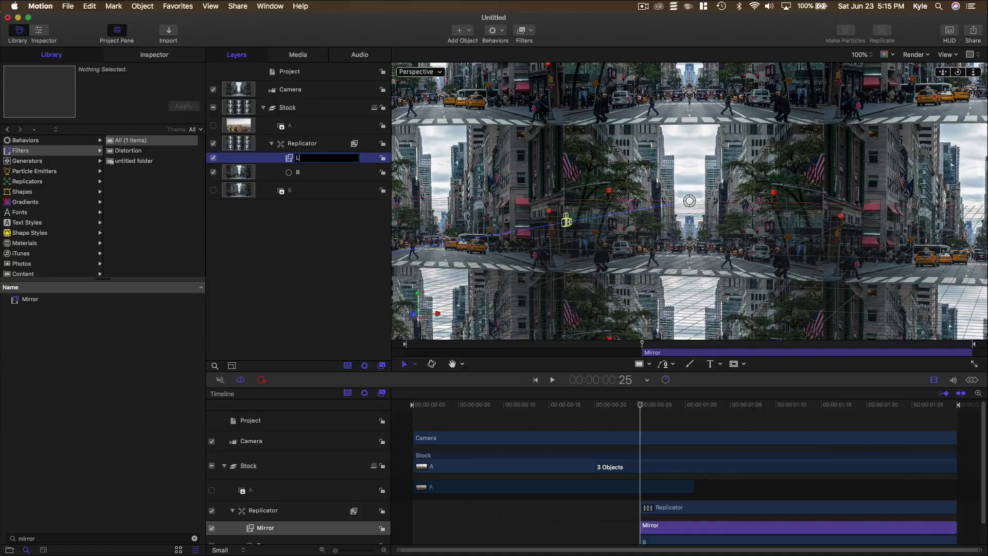
type("eft")
key("Return")
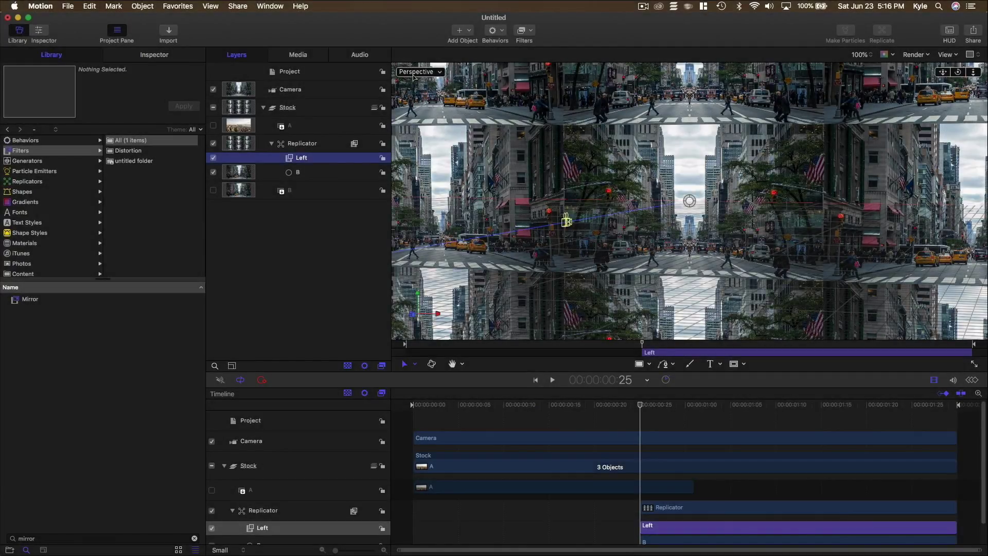
left_click(415, 72)
- In Active Camera view, shift the Left mirror's centre to X -0.17 px
left_click(428, 78)
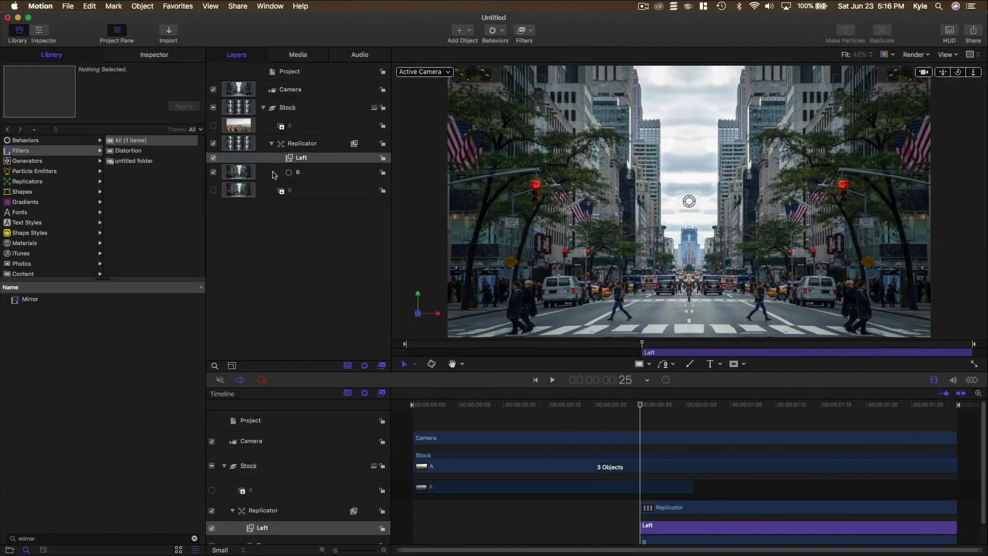
left_click(148, 55)
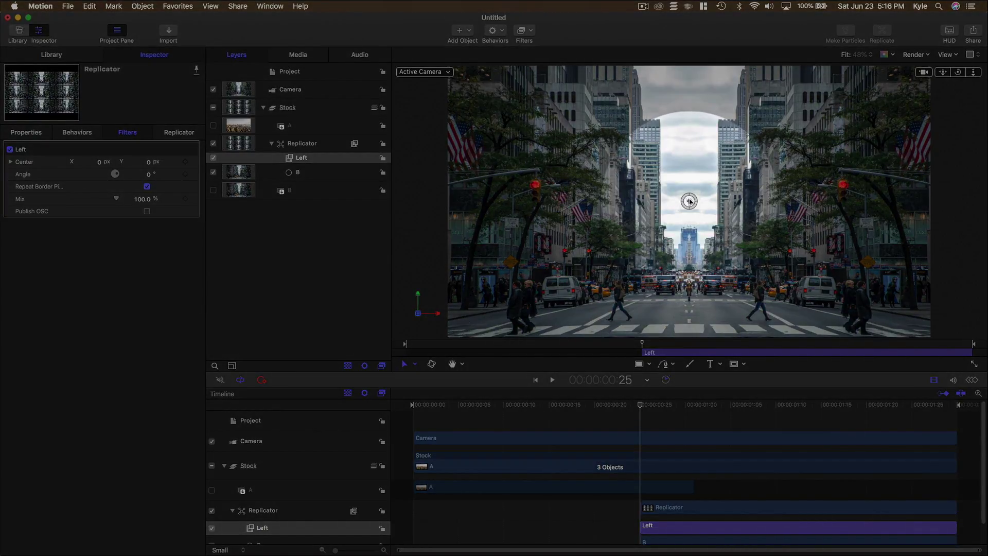
left_click_drag(689, 201, 448, 201)
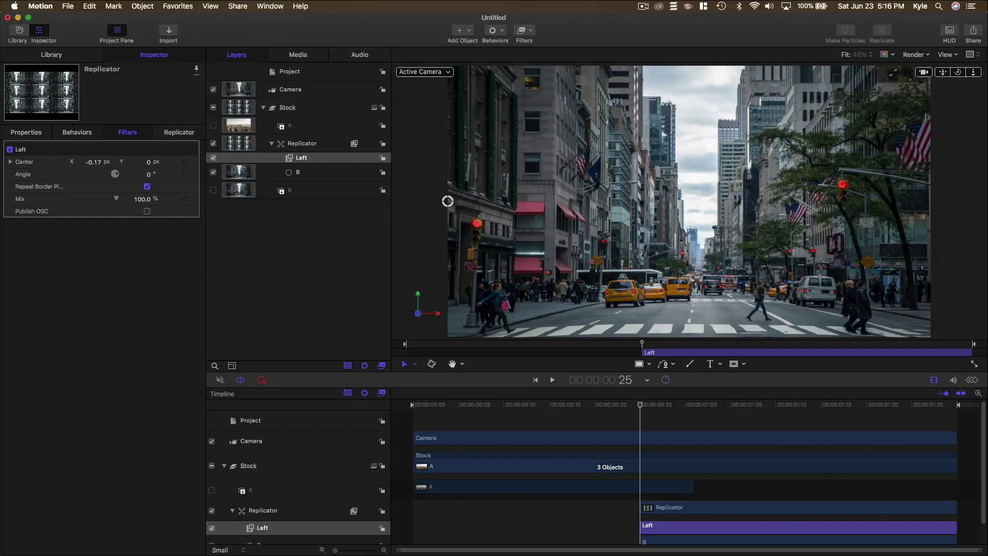
- Check the scene in Perspective view at 100%, then return to Active Camera and deselect
left_click(950, 55)
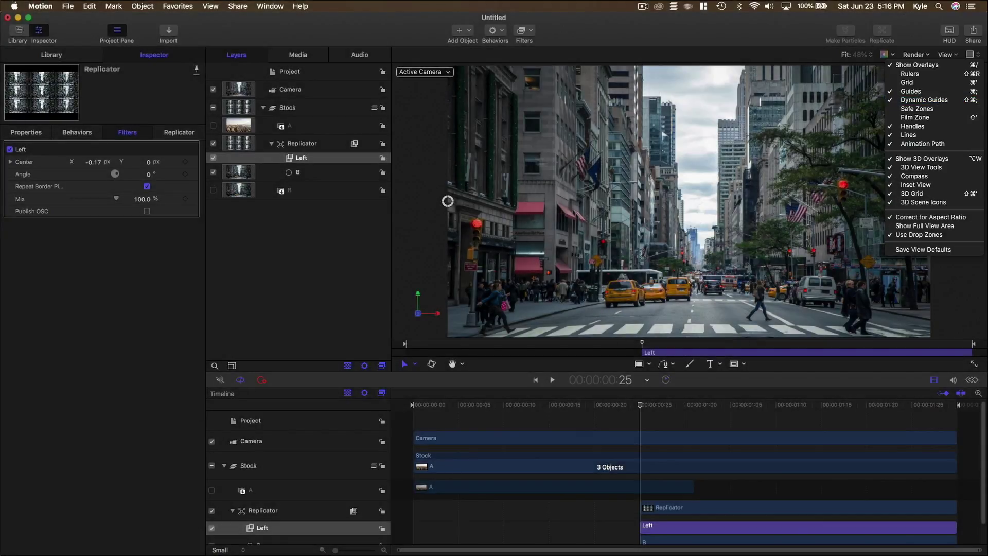
left_click(422, 163)
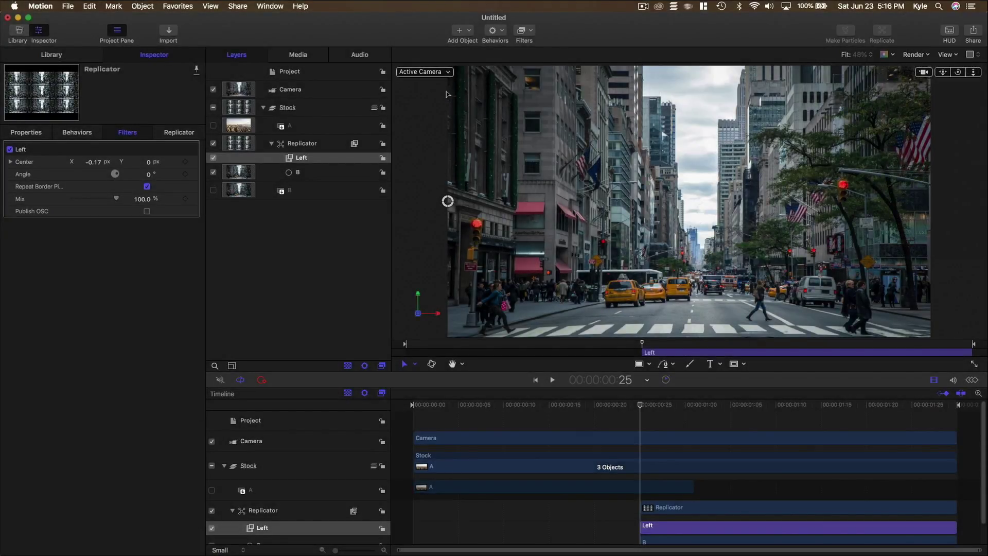
left_click(436, 72)
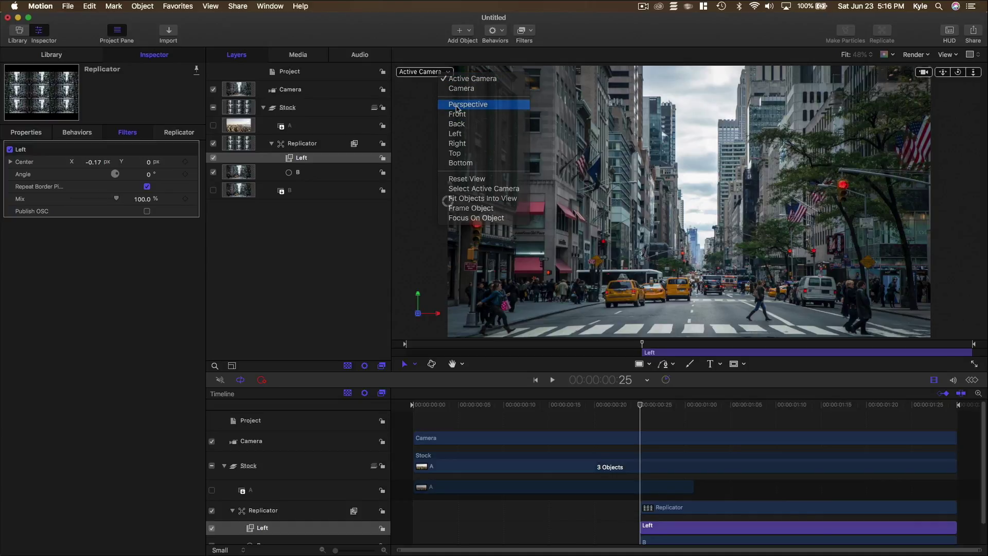
left_click(477, 102)
key("alt+z")
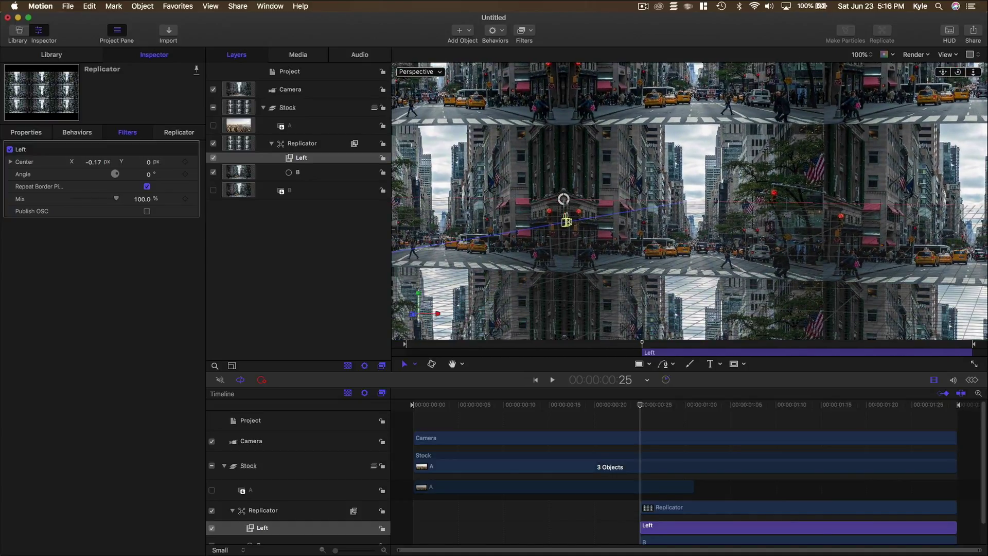
left_click(407, 76)
left_click(443, 80)
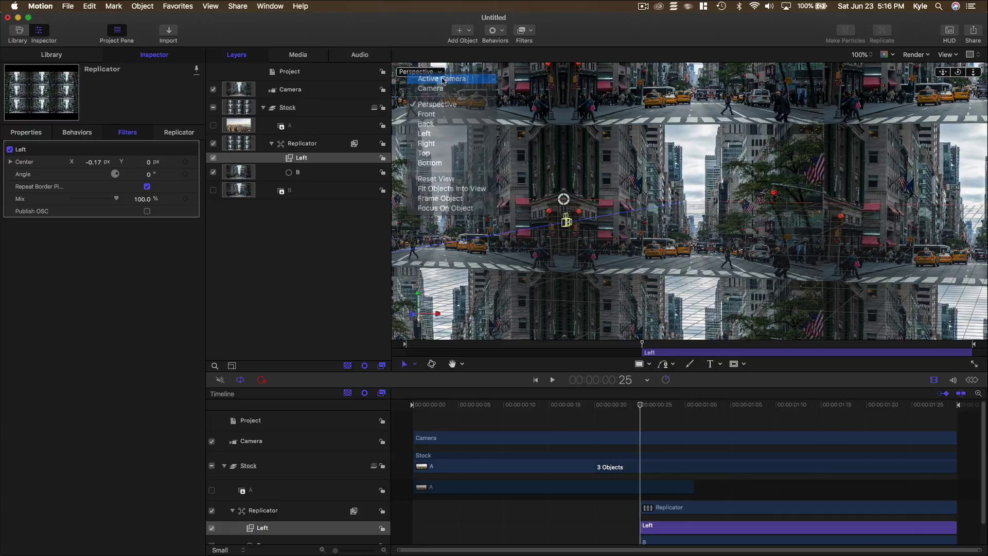
left_click(267, 244)
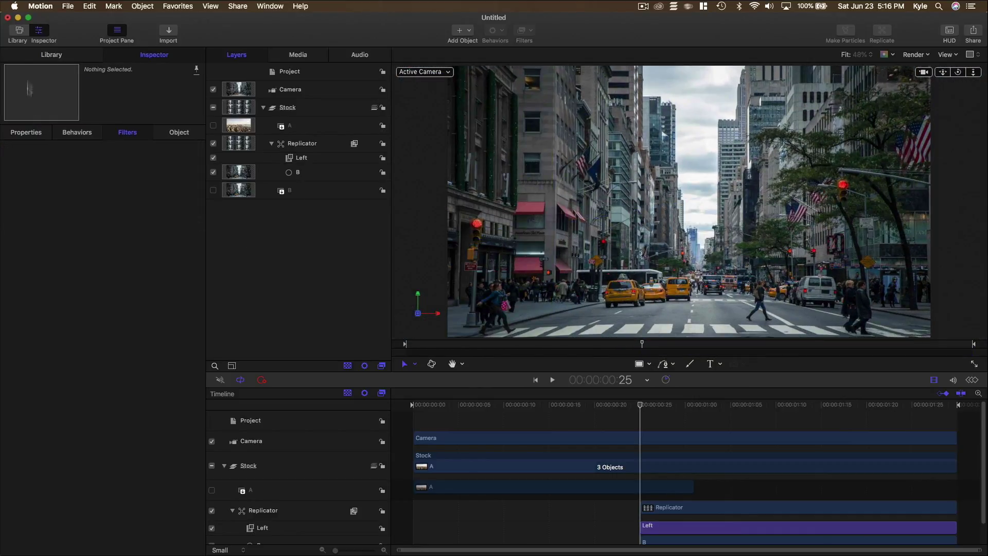
left_click(44, 57)
- Add a second Mirror filter to the Replicator and name it Right
left_click_drag(32, 302, 298, 165)
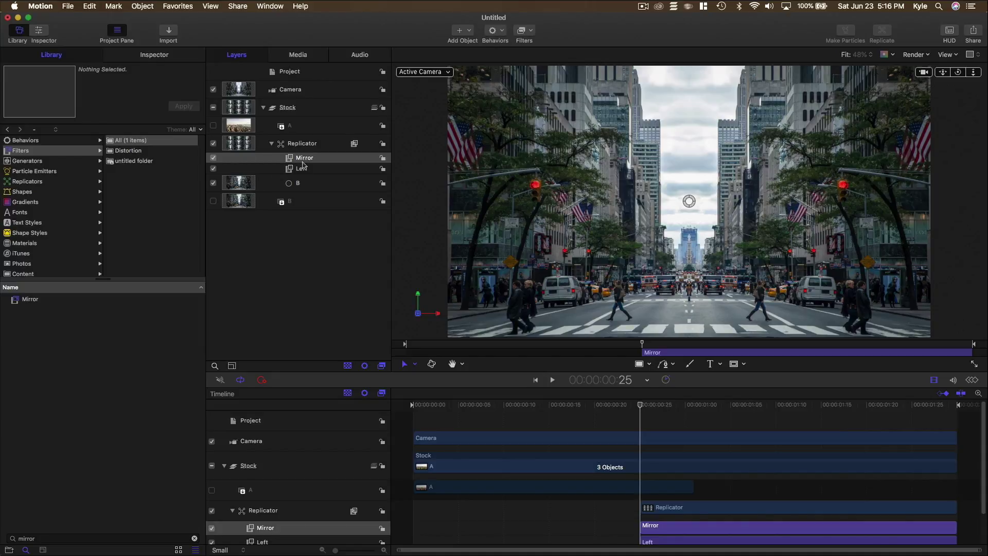
left_click(302, 160)
left_click(303, 161)
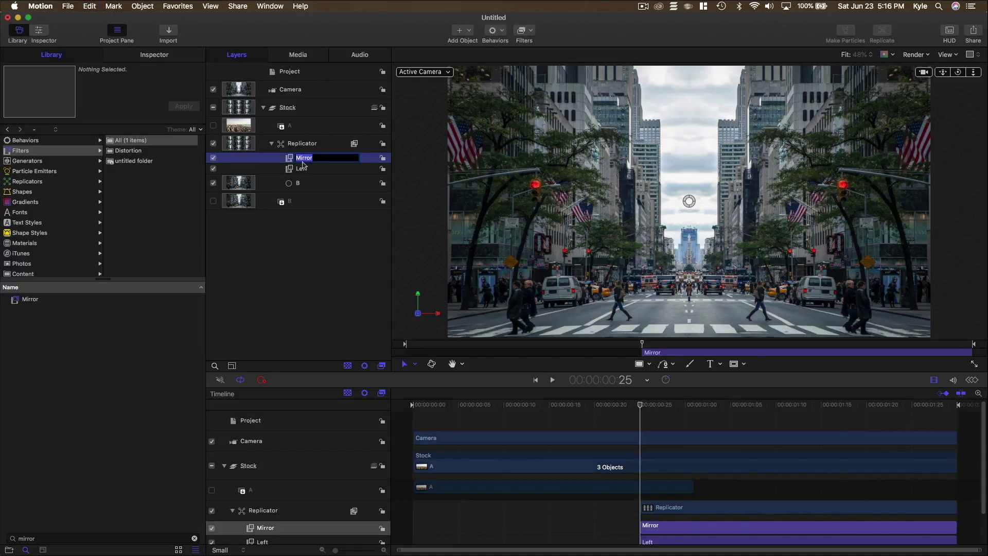
type("Right")
key("Return")
- Set Right's angle to 180° and move its centre right to X 0.17 px
left_click(156, 56)
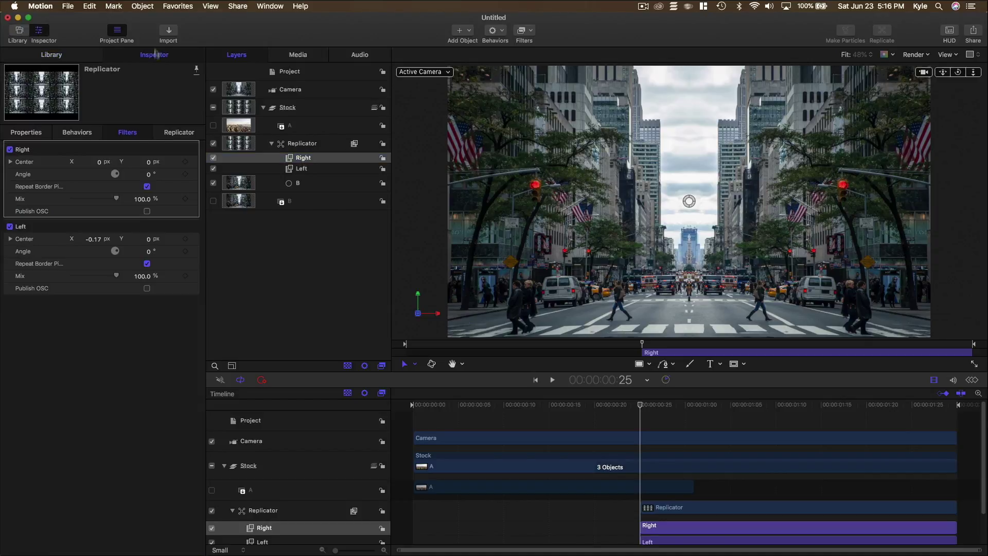
left_click(149, 175)
type("18")
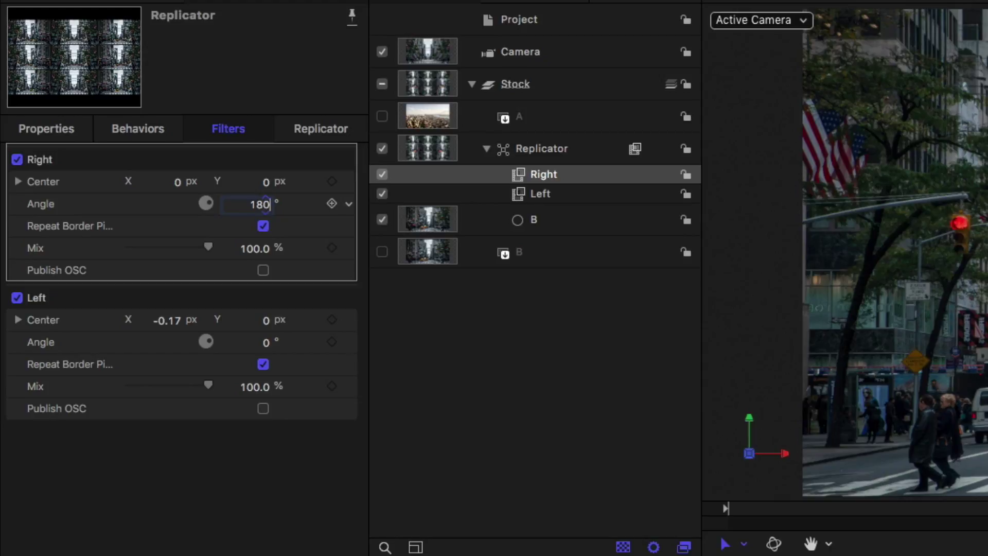
key("Return")
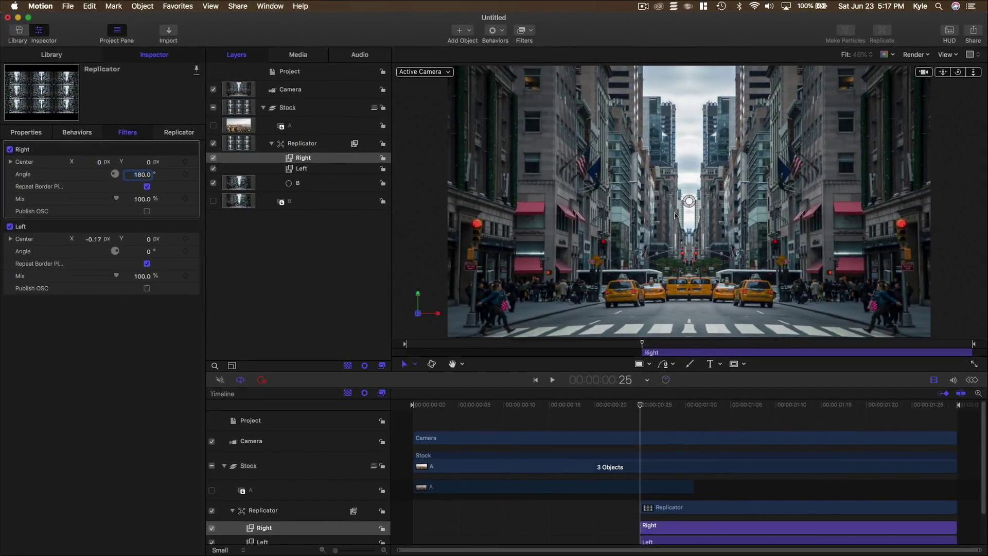
left_click_drag(688, 201, 931, 200)
left_click(321, 232)
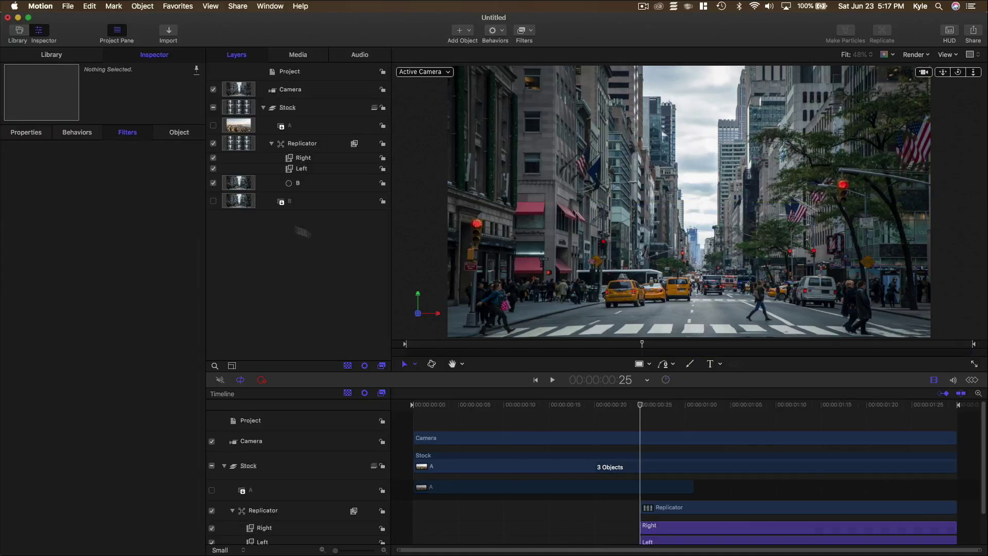
left_click(51, 54)
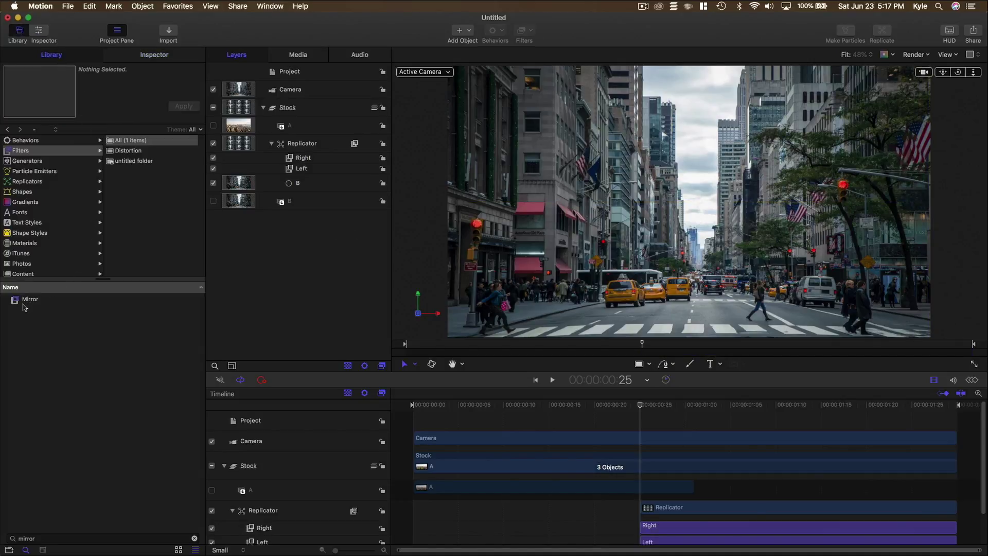
- Add a third Mirror filter to the Replicator and name it Top
left_click_drag(24, 307, 293, 150)
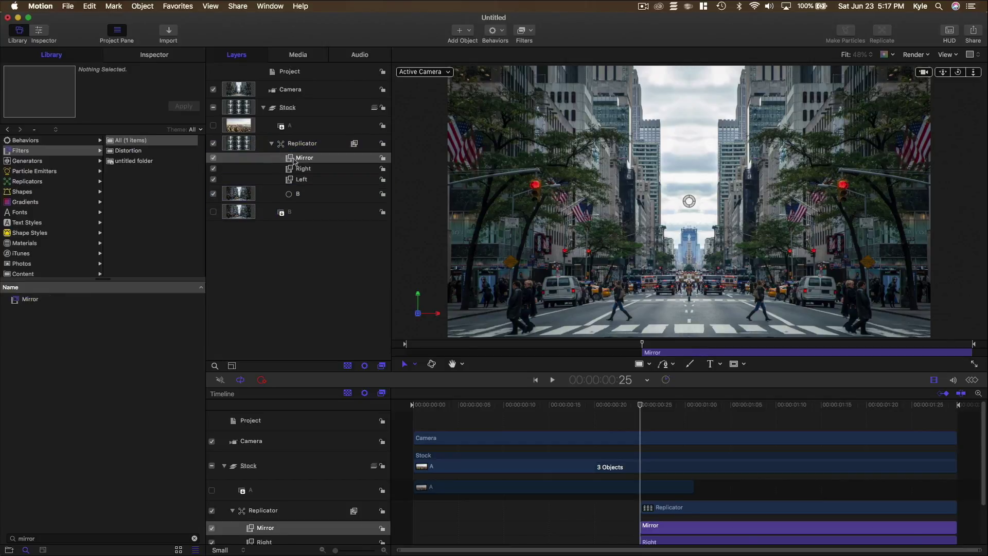
left_click(297, 162)
double_click(299, 160)
type("Top")
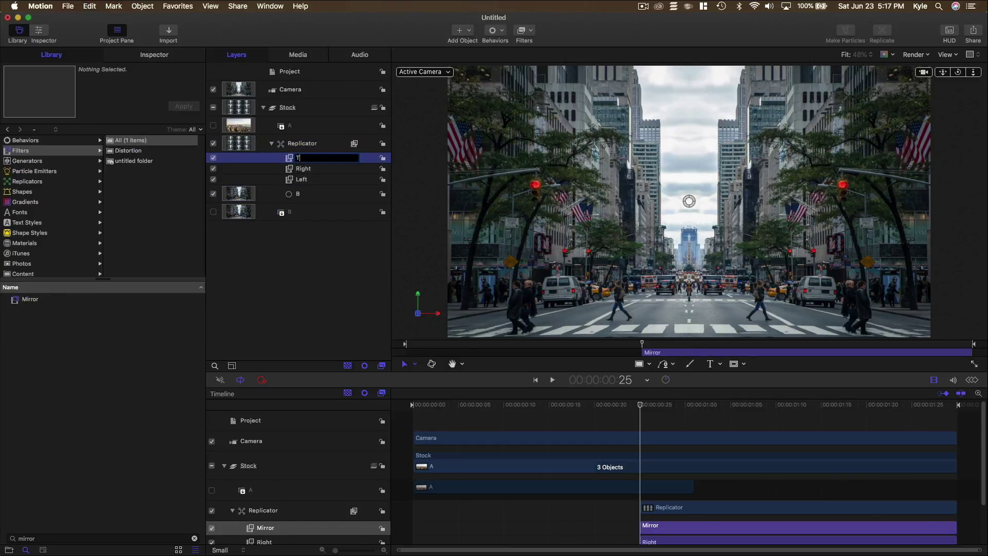
key("Return")
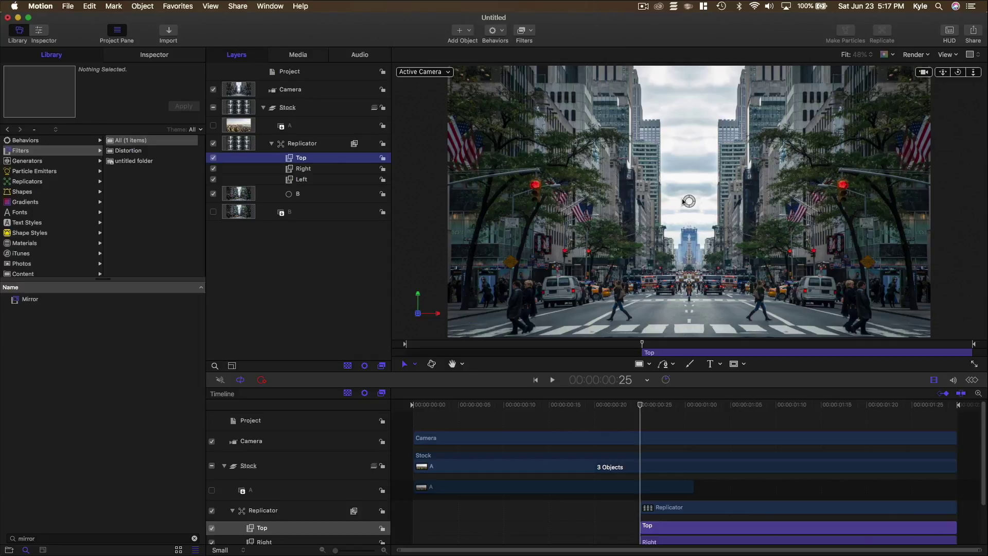
- Raise Top's centre to Y 0.17 px and set its angle to 270°
left_click_drag(685, 202, 689, 66)
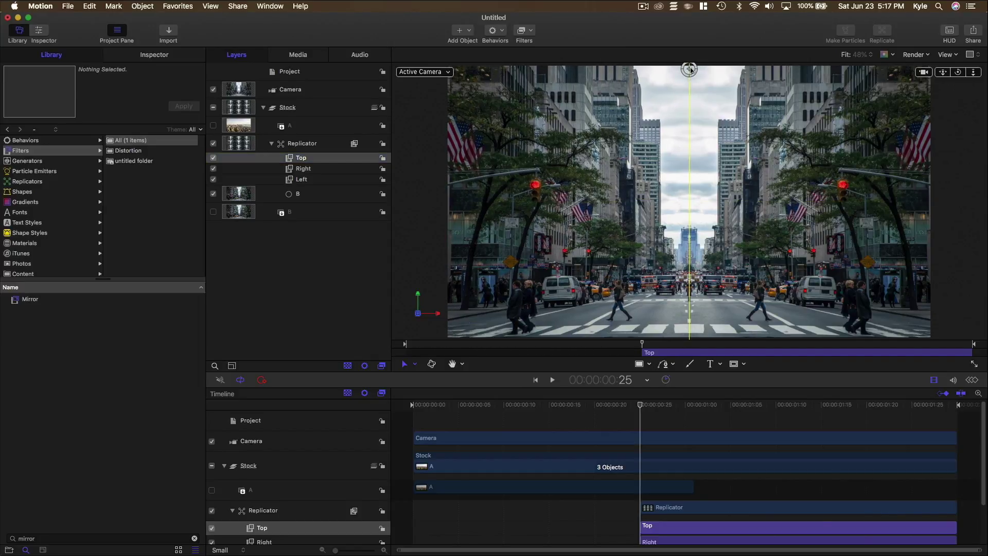
left_click(165, 55)
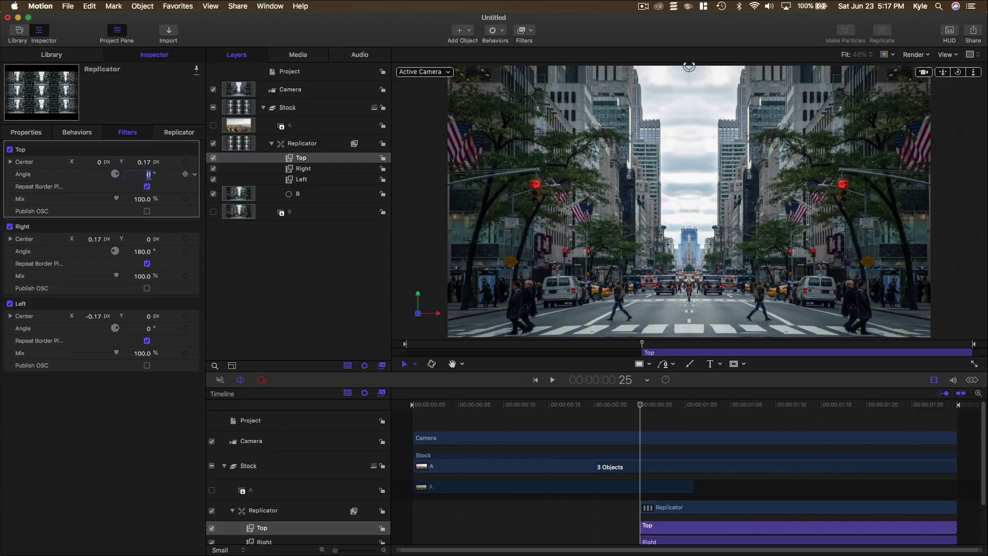
type("270")
key("Return")
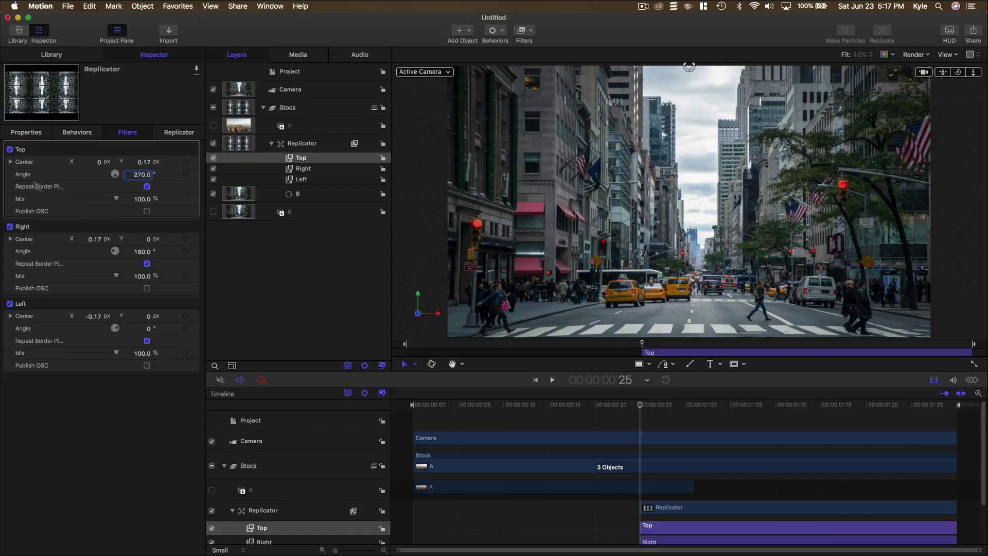
left_click(266, 277)
left_click(43, 58)
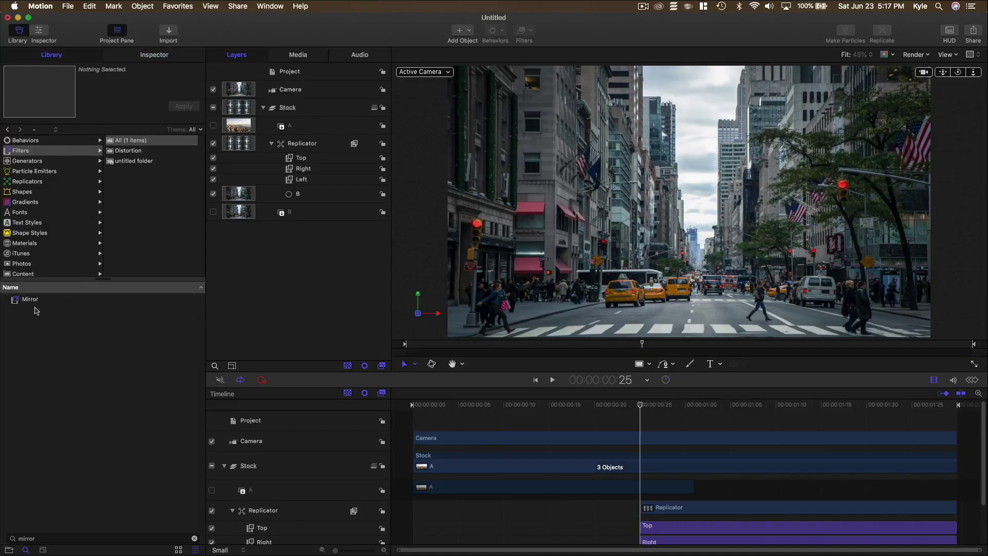
- Add a fourth Mirror filter to the Replicator and name it Bottom
left_click_drag(36, 310, 250, 149)
right_click(250, 149)
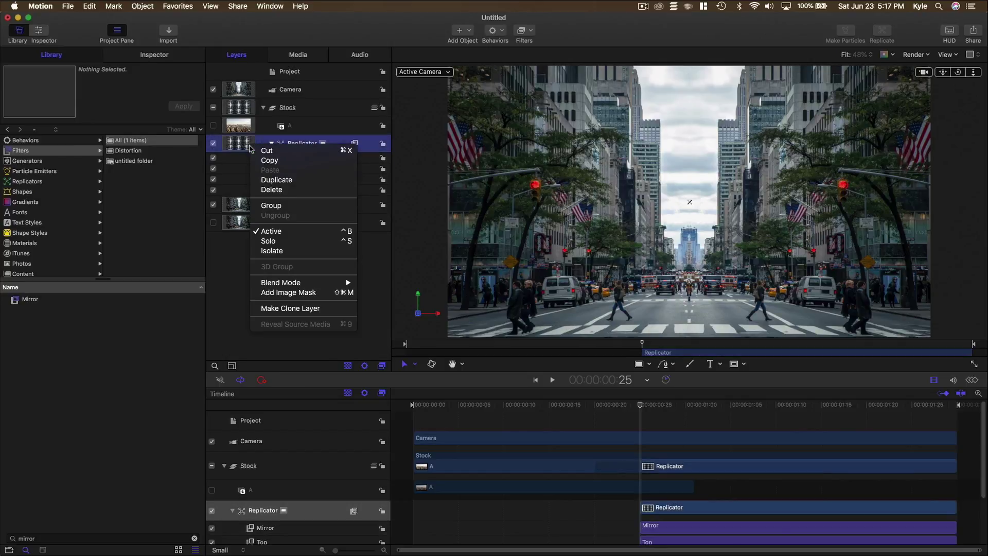
left_click(247, 152)
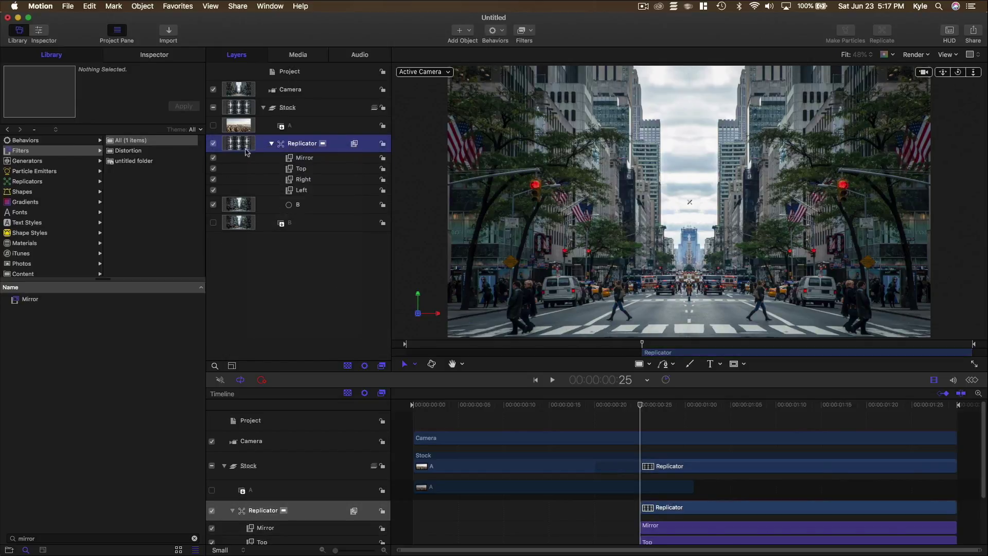
left_click(312, 161)
double_click(313, 160)
type("Bottom")
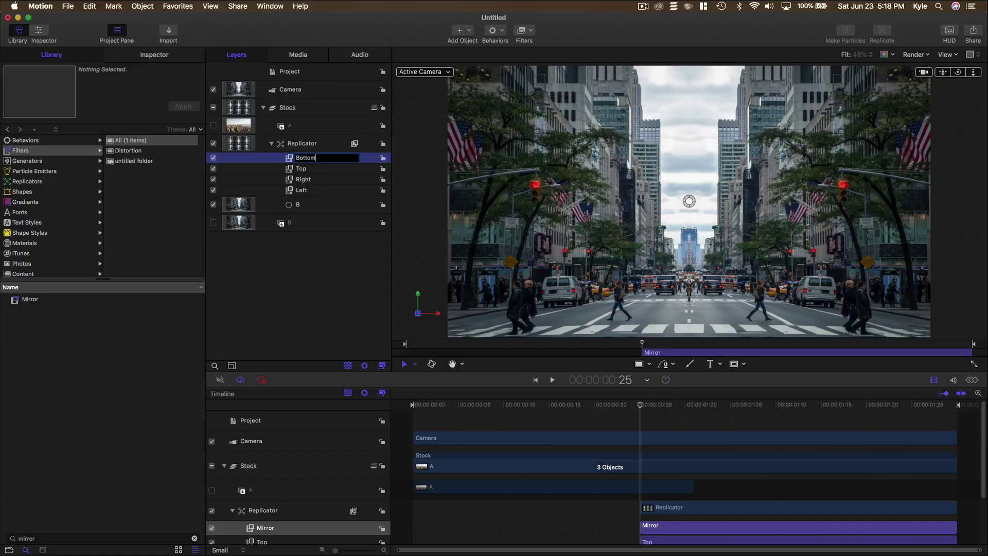
key("Return")
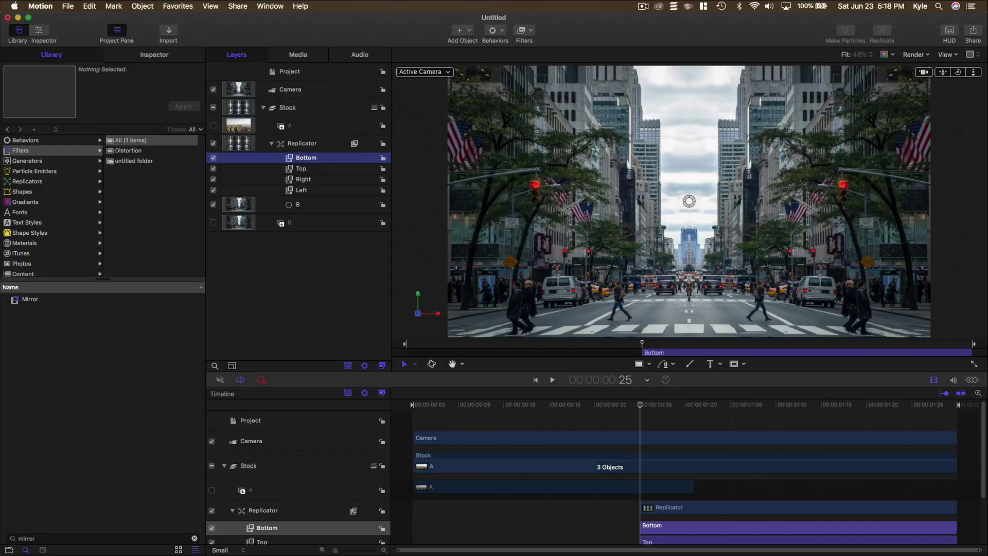
- Set Bottom's angle to 90° and lower its centre to Y -0.17 px
left_click(135, 56)
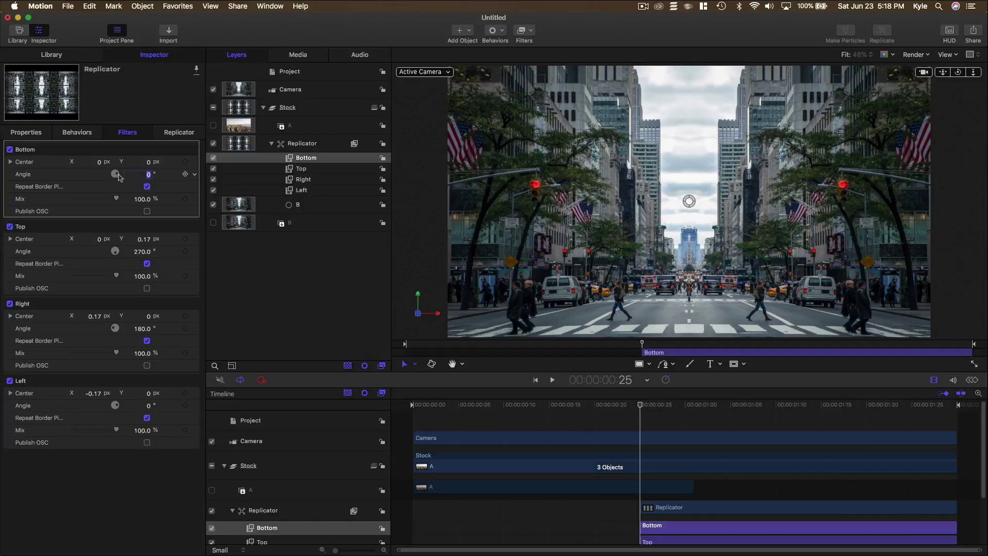
type("90")
key("Return")
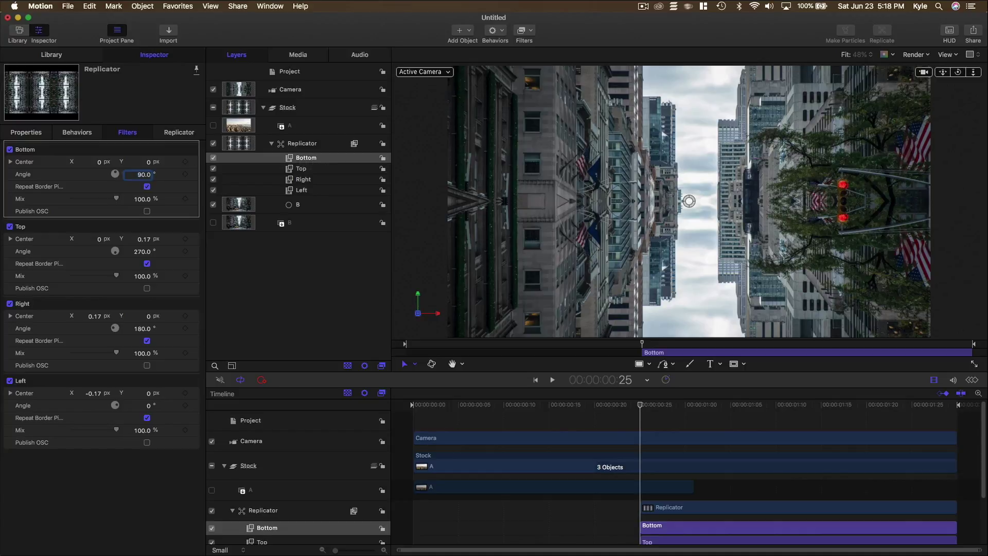
left_click_drag(689, 202, 690, 335)
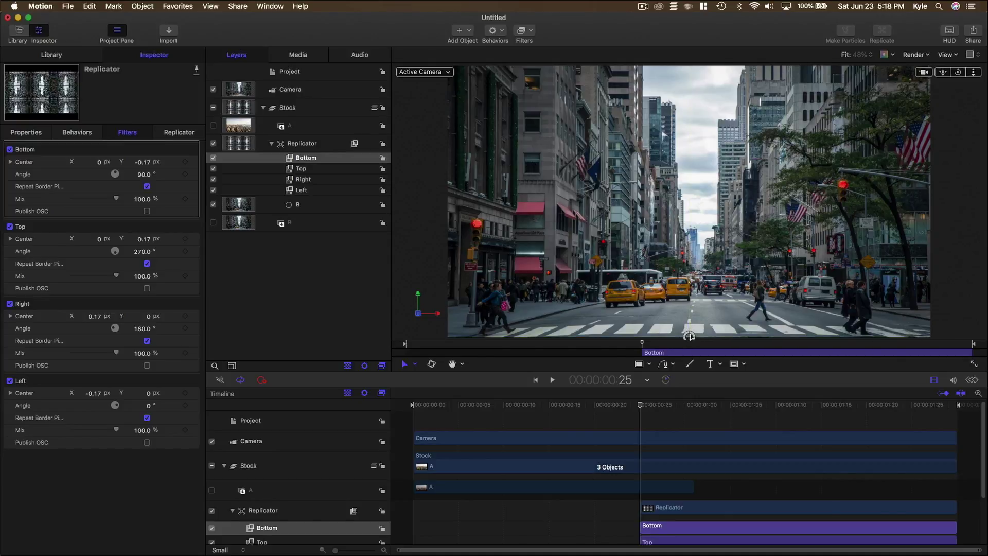
left_click(339, 269)
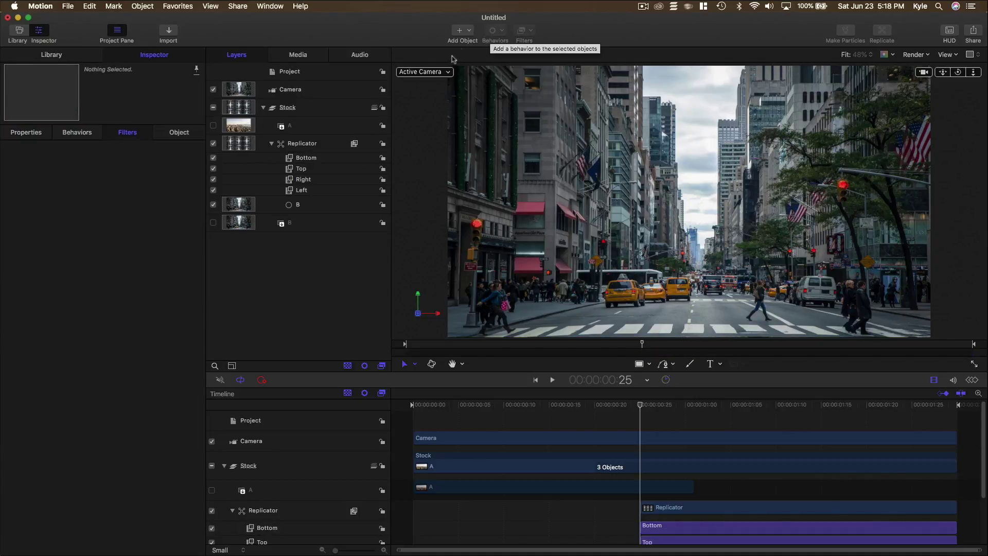
- Return the canvas to Active Camera view and make layer A visible again
left_click(448, 72)
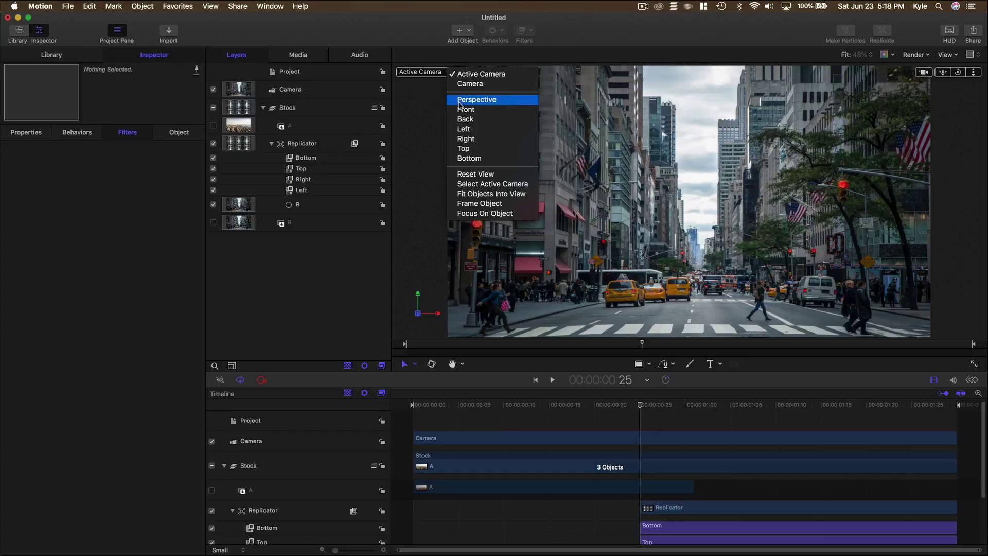
left_click(463, 98)
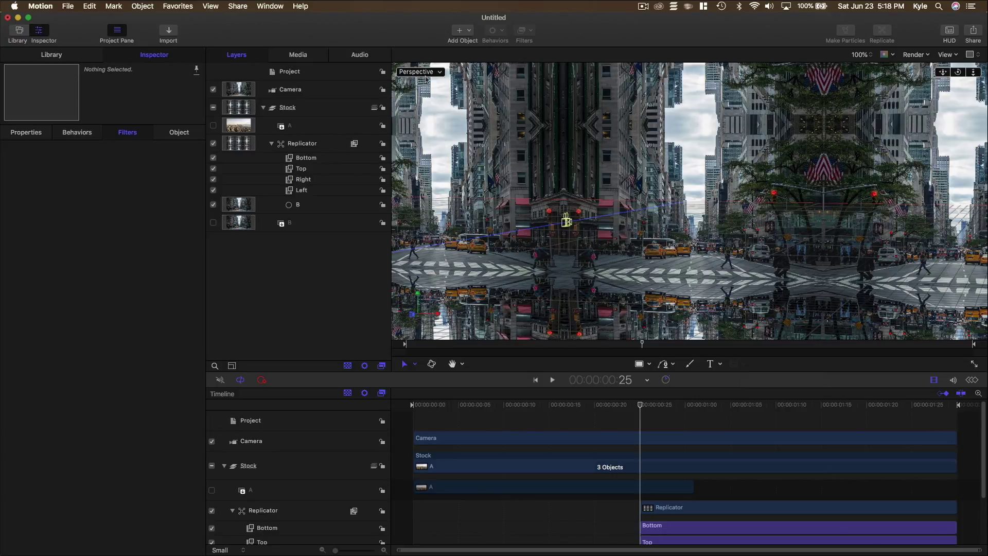
left_click(420, 72)
left_click(435, 80)
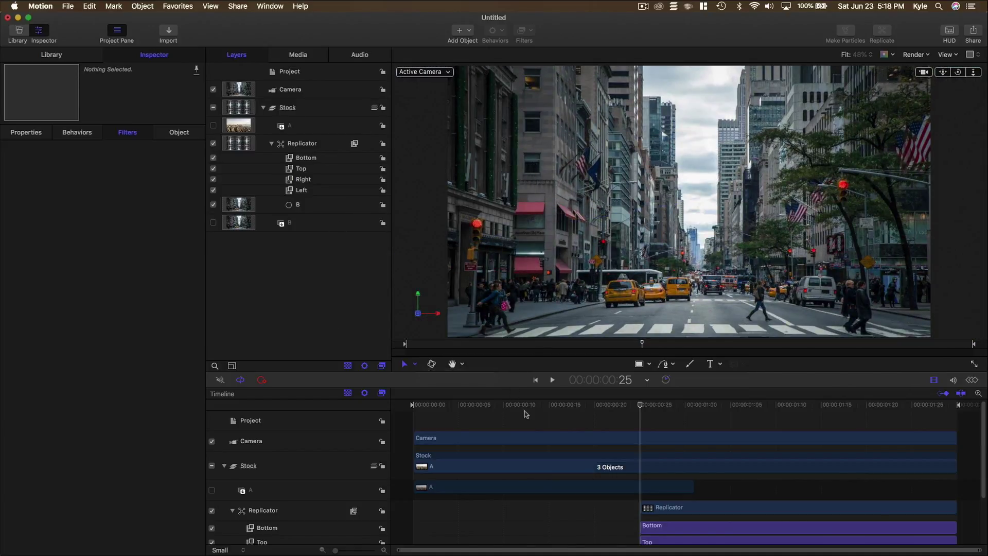
left_click_drag(526, 408, 513, 407)
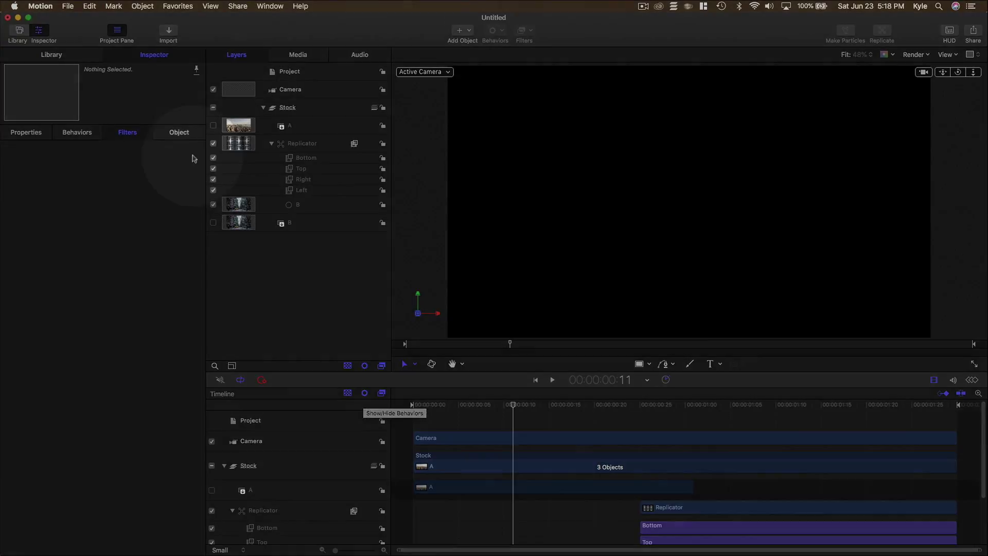
left_click(214, 125)
left_click_drag(516, 406, 604, 406)
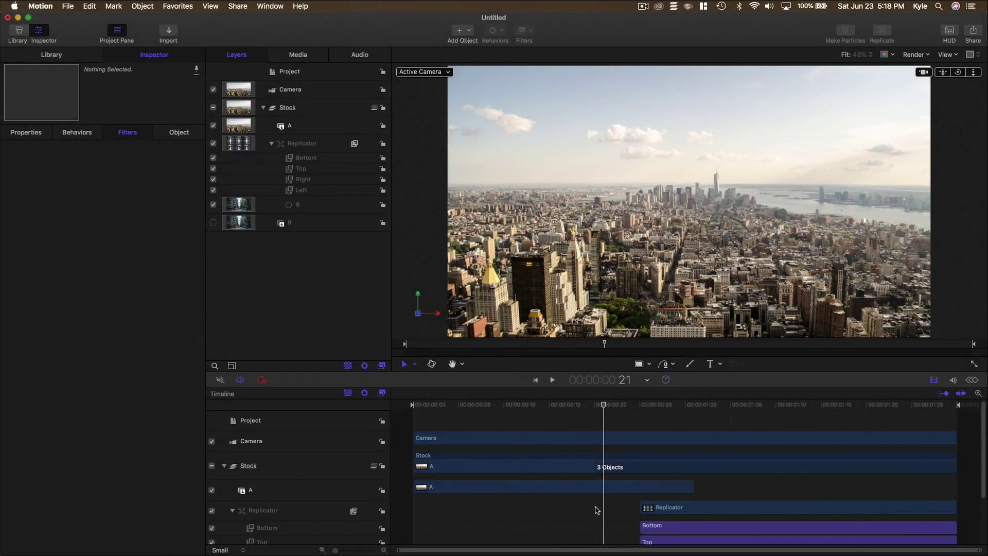
- Move the Replicator in the timeline so it starts at frame 20
scroll(624, 462, "down", 1)
left_click(595, 405)
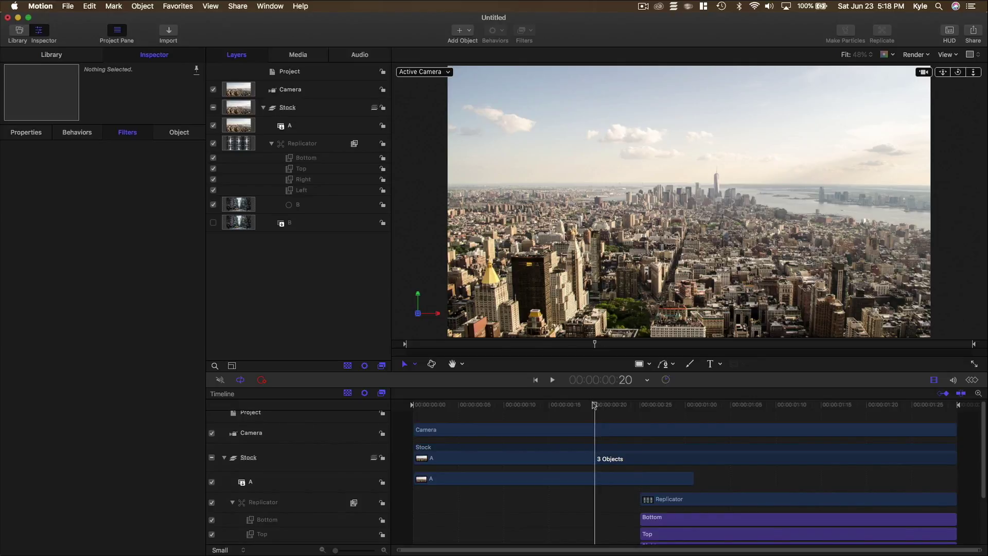
scroll(624, 459, "down", 2)
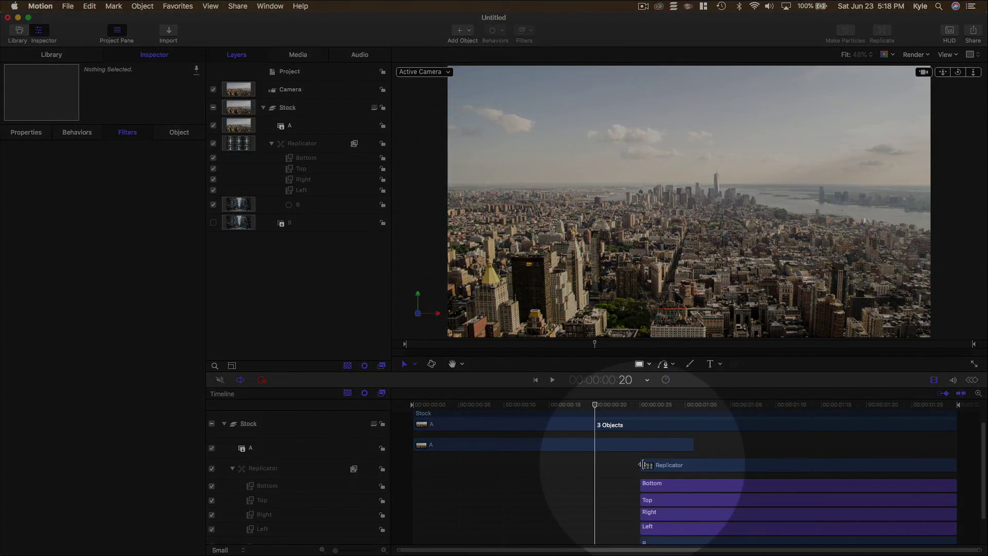
left_click(610, 464)
left_click_drag(610, 465, 571, 453)
scroll(581, 453, "down", 2)
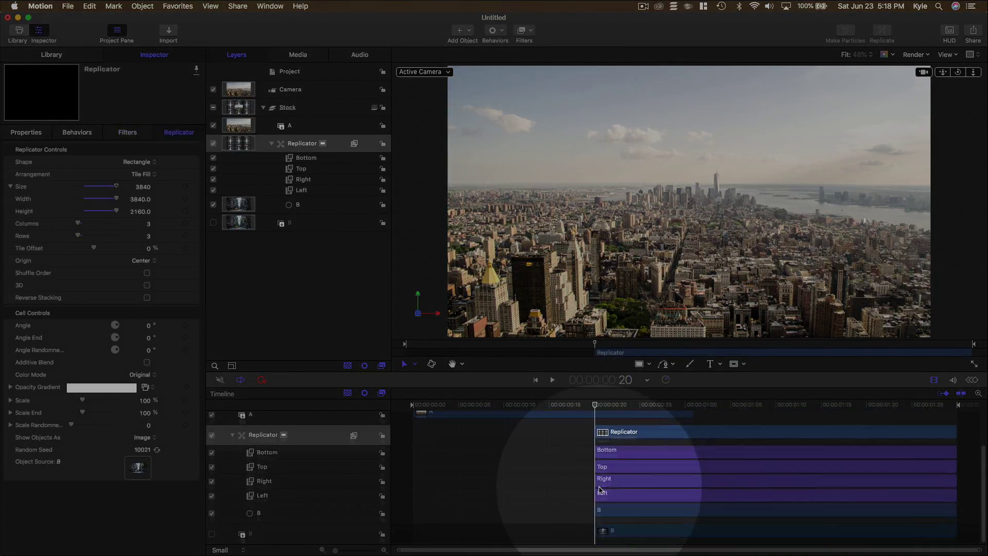
scroll(592, 441, "up", 2)
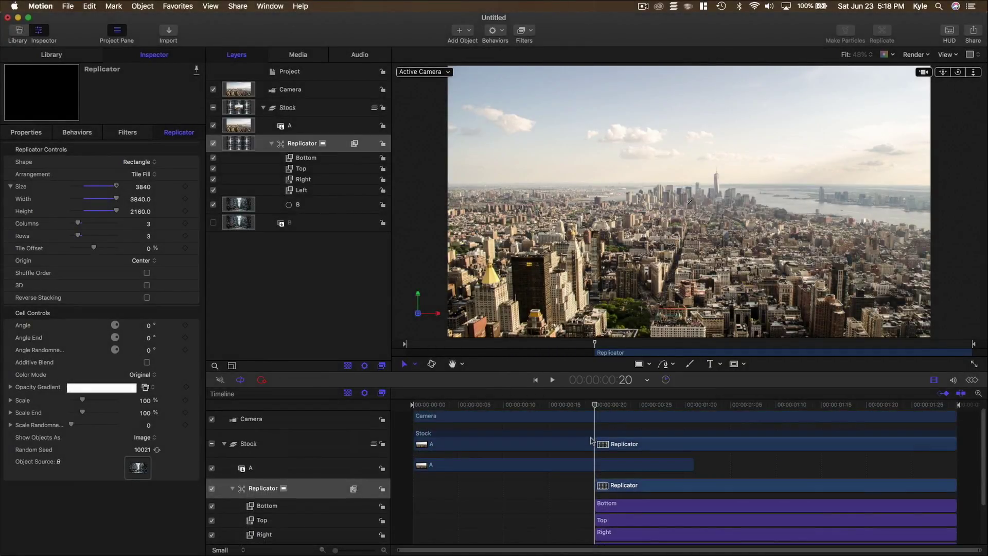
- Trim clip A to end at 1:00 and preview the cut from A to B
left_click(432, 463)
left_click_drag(458, 404, 685, 416)
left_click_drag(693, 466, 685, 466)
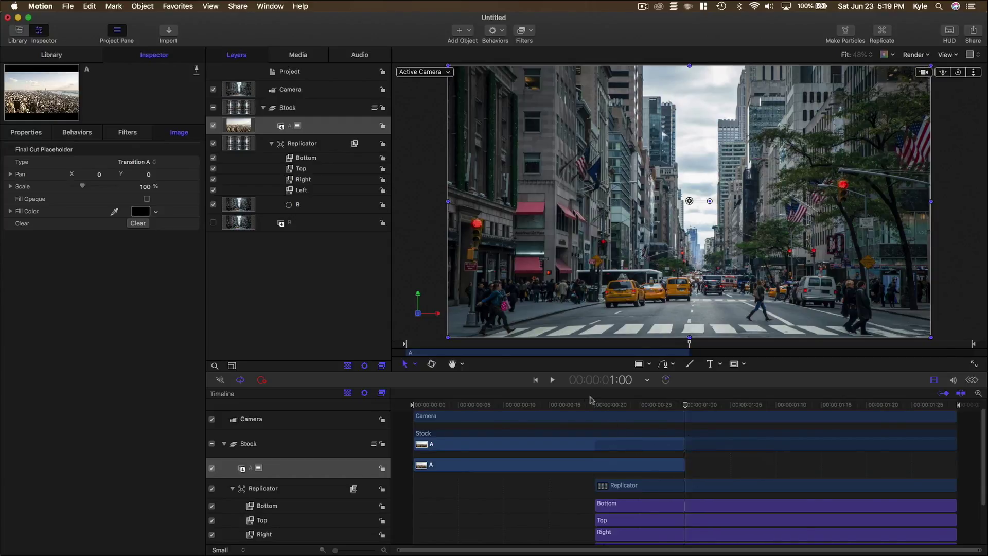
left_click_drag(597, 403, 740, 405)
left_click_drag(651, 437, 596, 431)
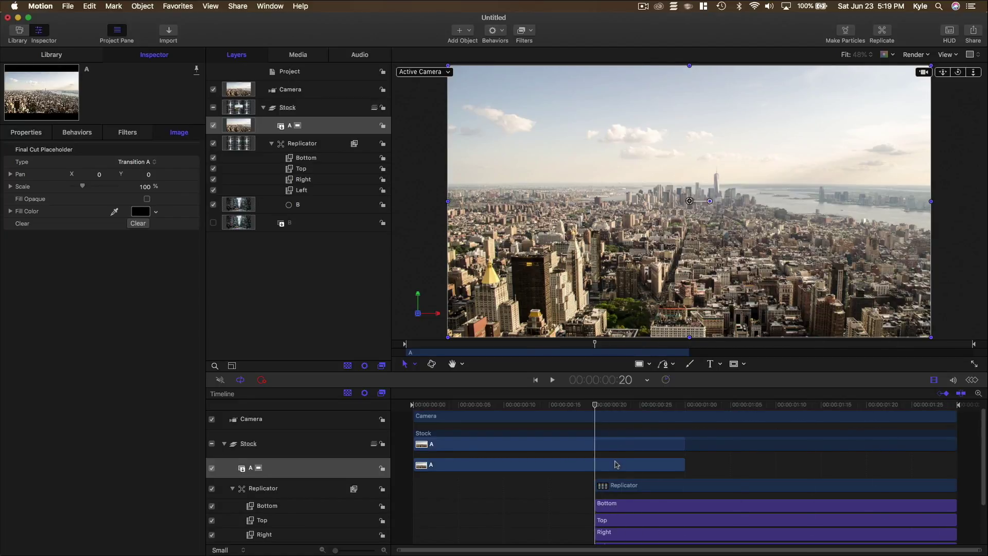
left_click(304, 473)
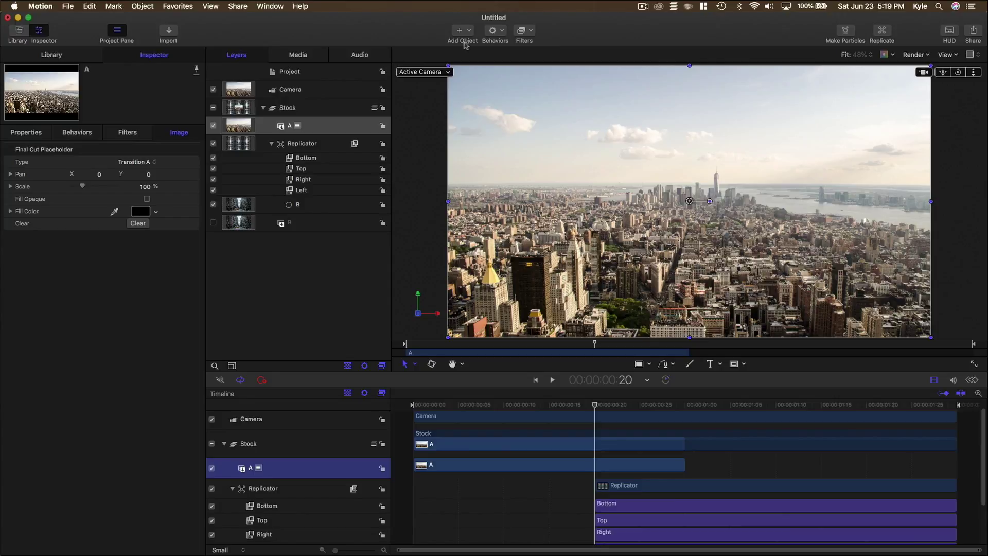
- Add a Basic Motion Move behavior to layer A, start it later, and set Z to 1500 px
left_click(494, 33)
mouse_move(515, 60)
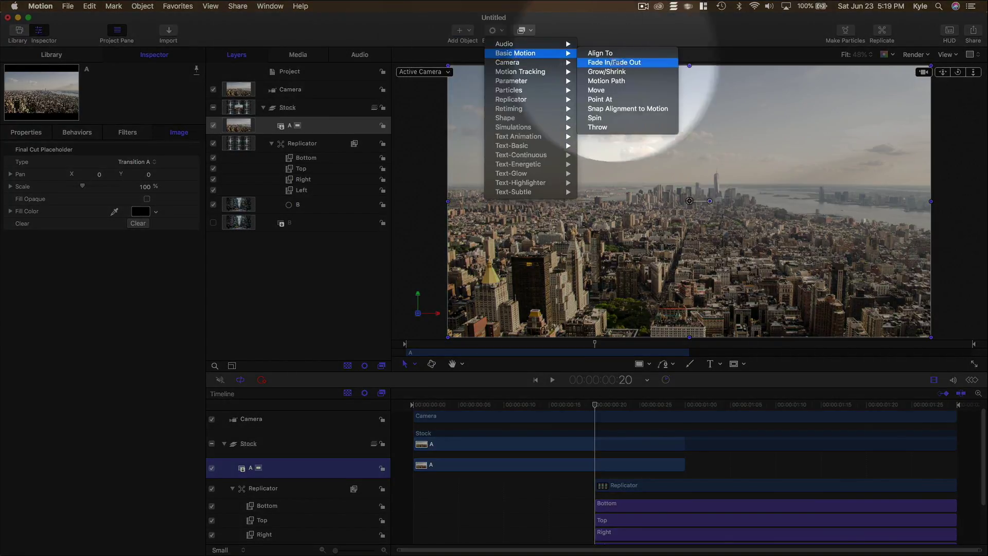
left_click(622, 91)
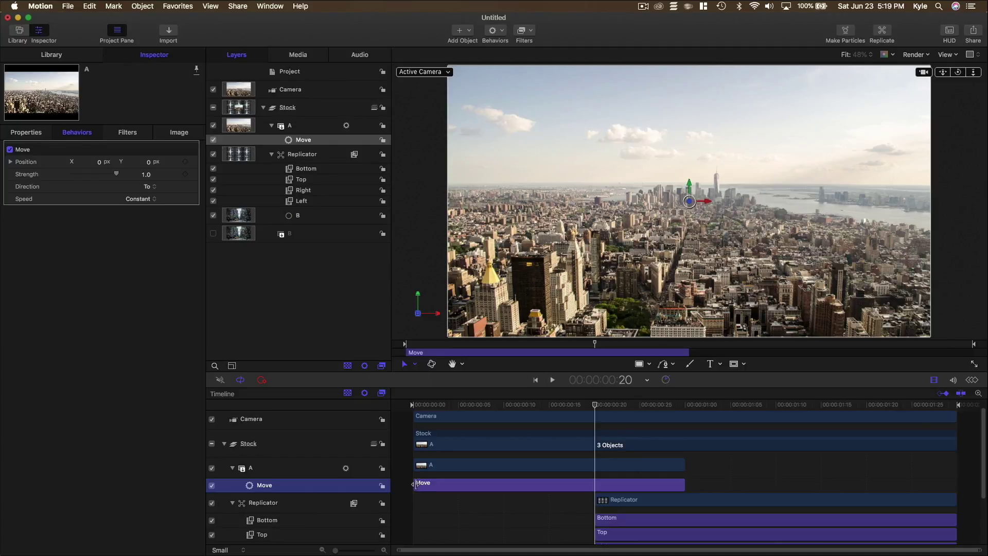
left_click_drag(416, 484, 559, 484)
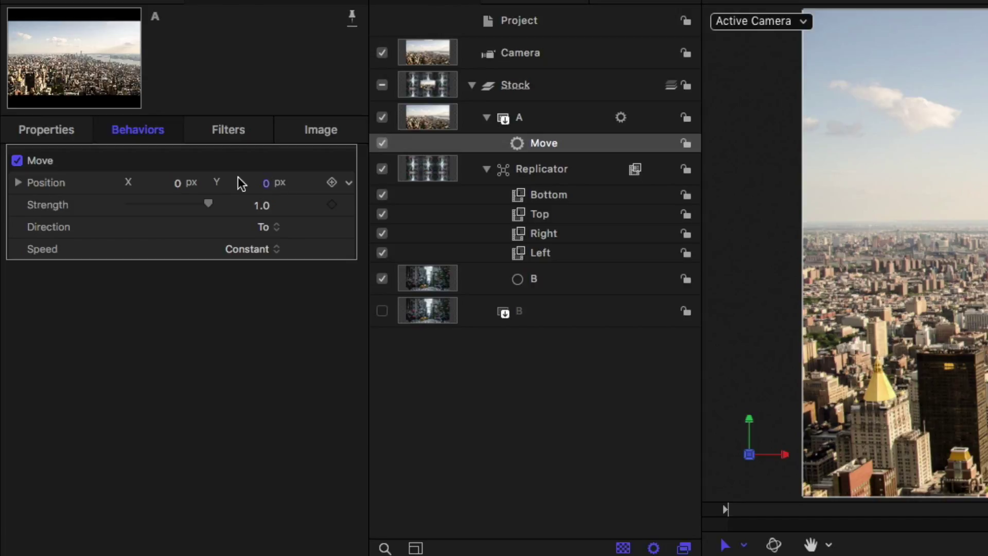
left_click(18, 183)
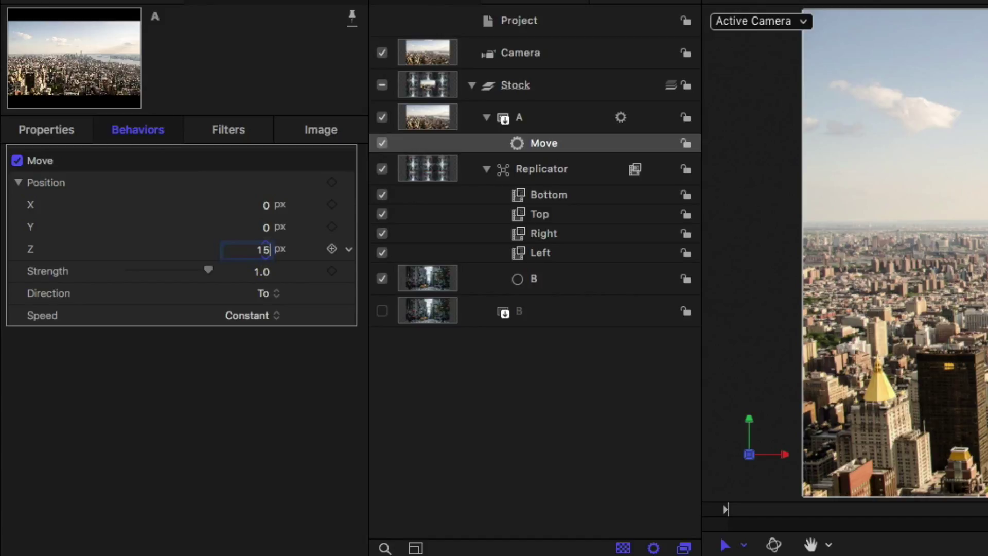
type("0")
key("Return")
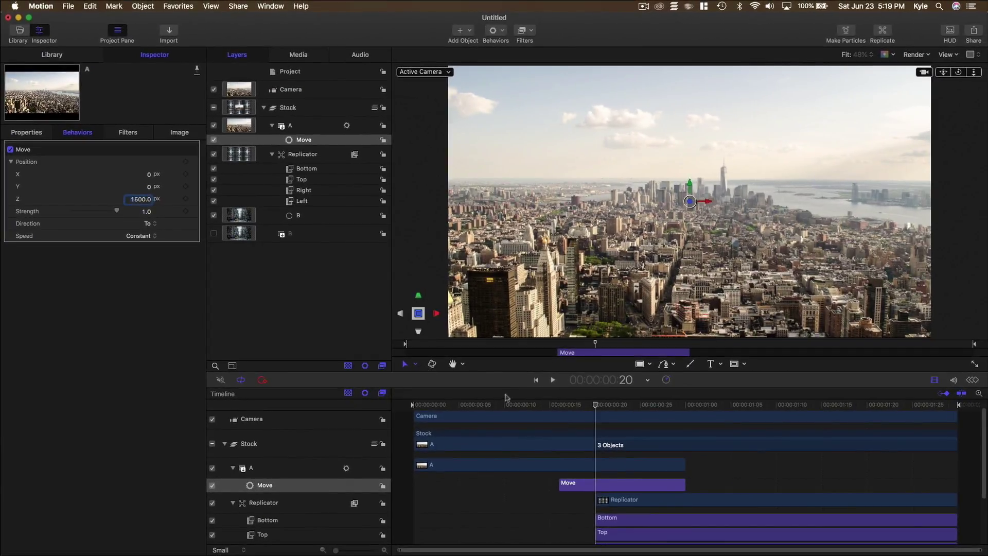
left_click(550, 411)
- Start layer A's Move behavior slightly earlier and end it at frame 25
key("space")
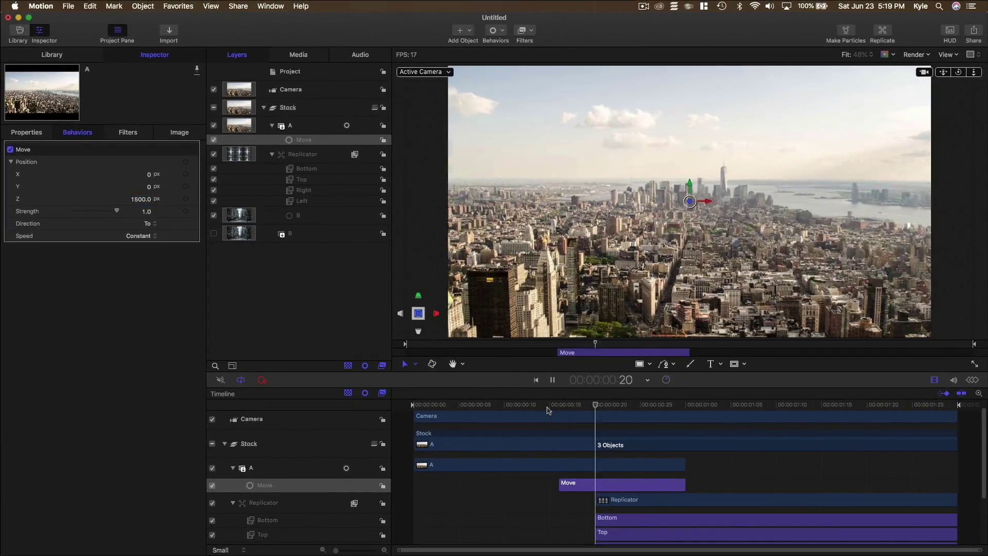
left_click(549, 410)
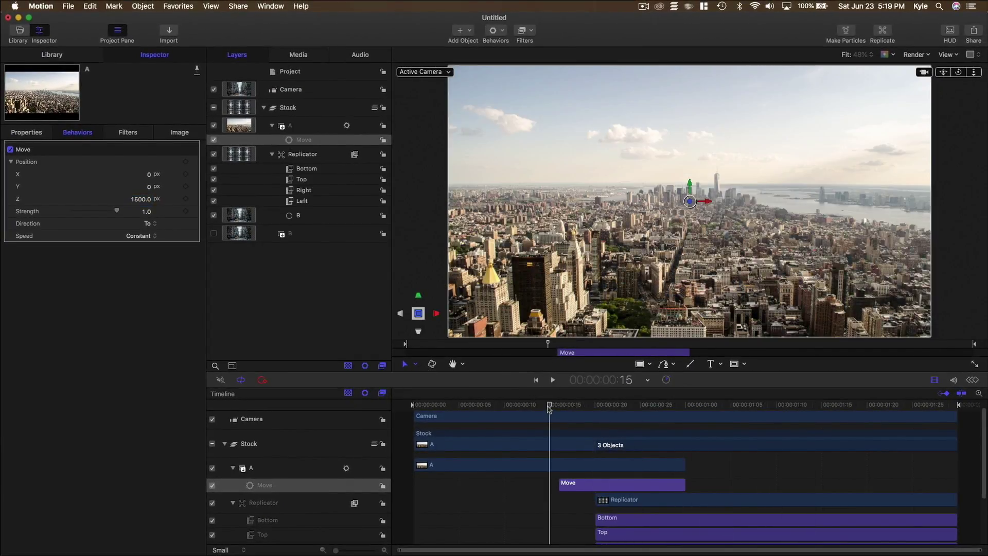
right_click(566, 484)
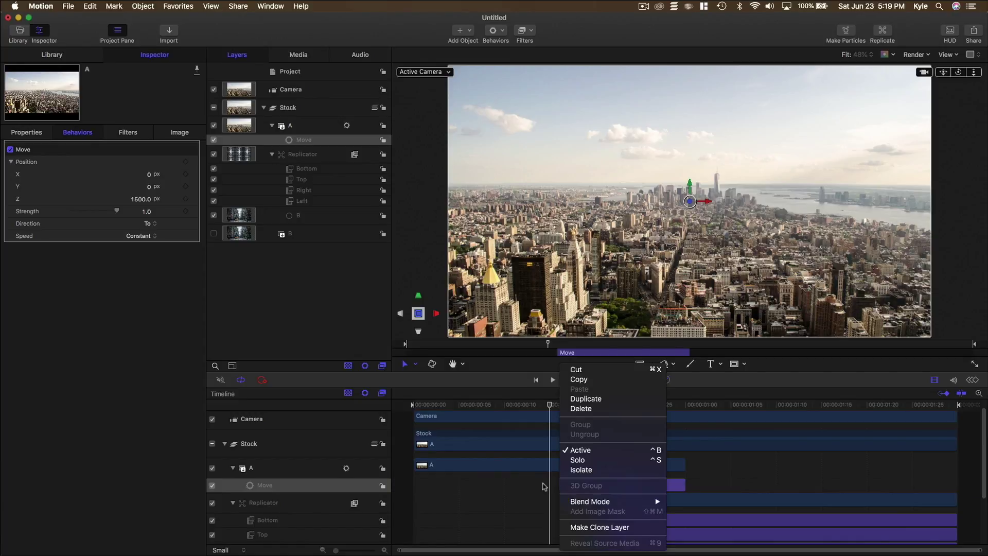
key("Escape")
left_click_drag(560, 482, 551, 482)
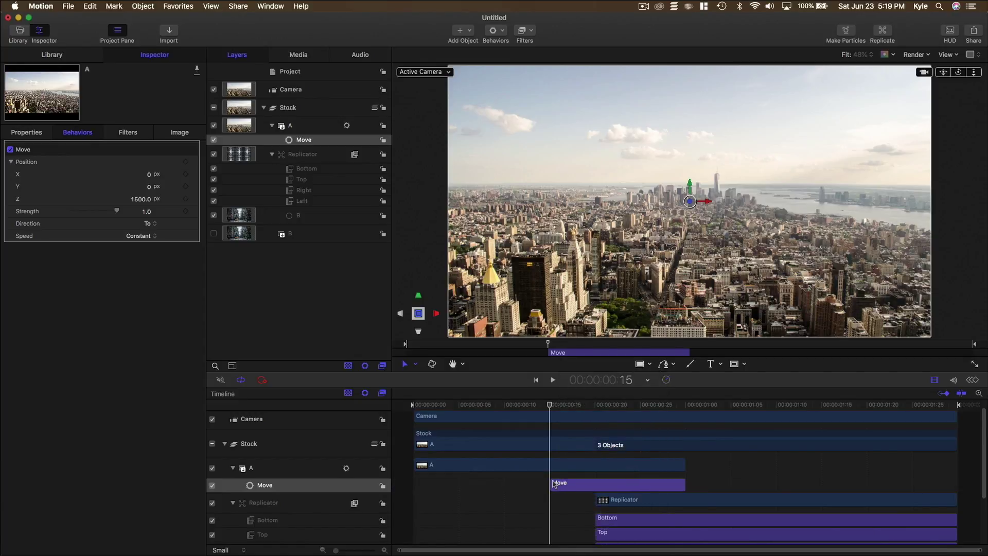
key("space")
left_click_drag(669, 406, 641, 405)
left_click_drag(686, 485, 641, 484)
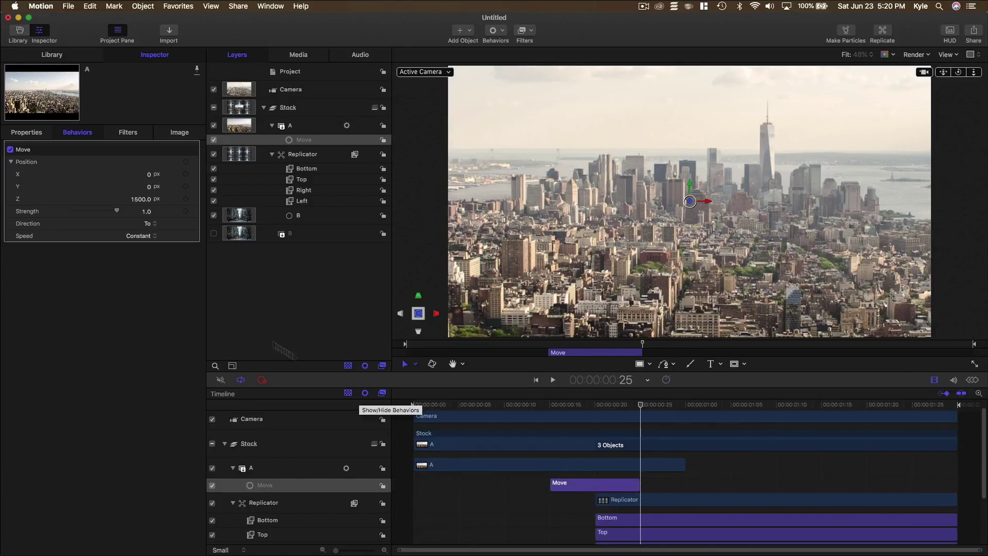
- Set the Move's Speed to Accelerate and preview the zoom
left_click(154, 236)
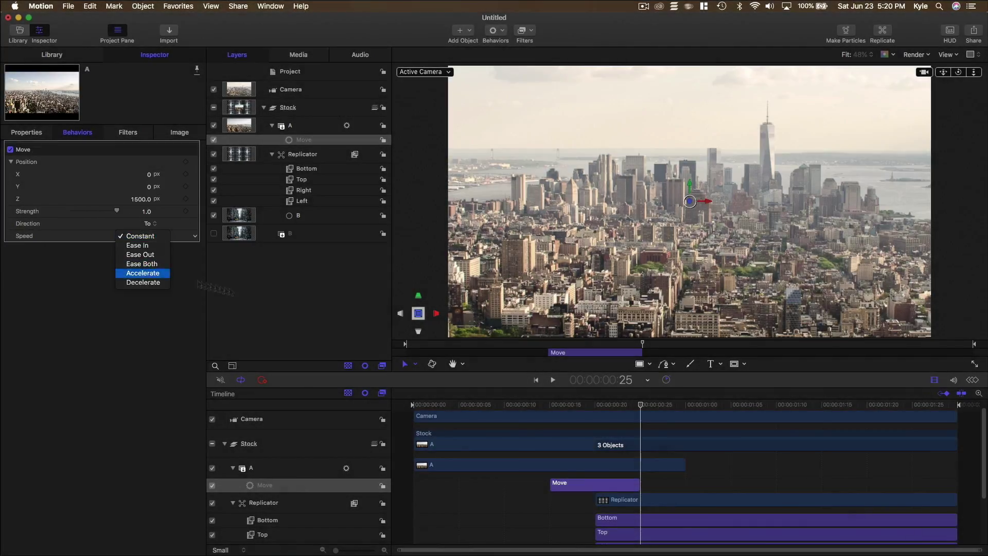
left_click(142, 269)
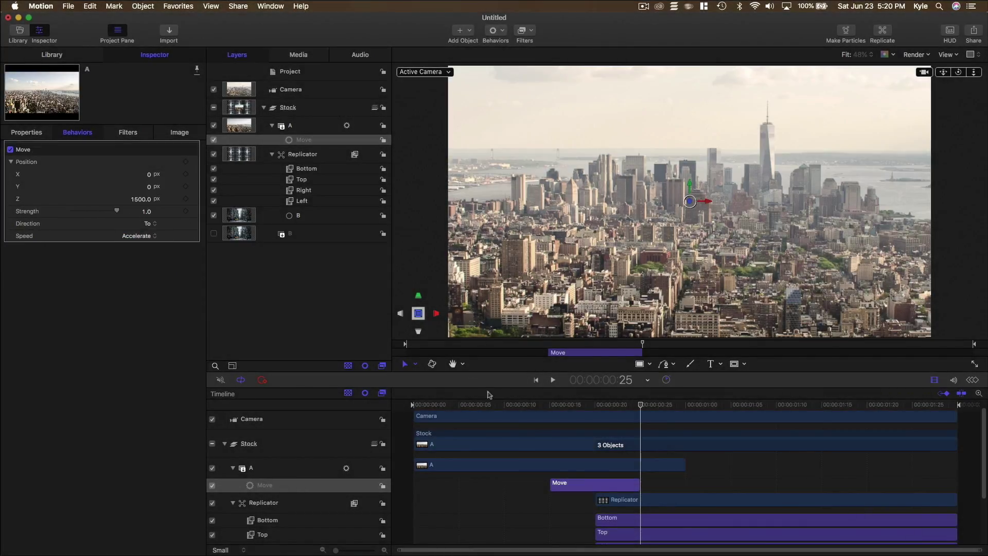
left_click(503, 404)
left_click(553, 380)
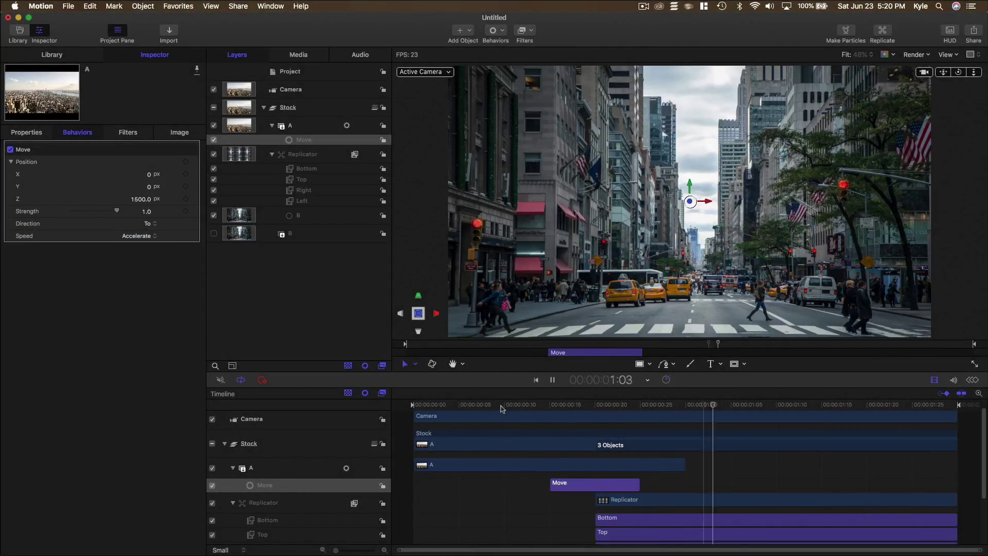
left_click(556, 404)
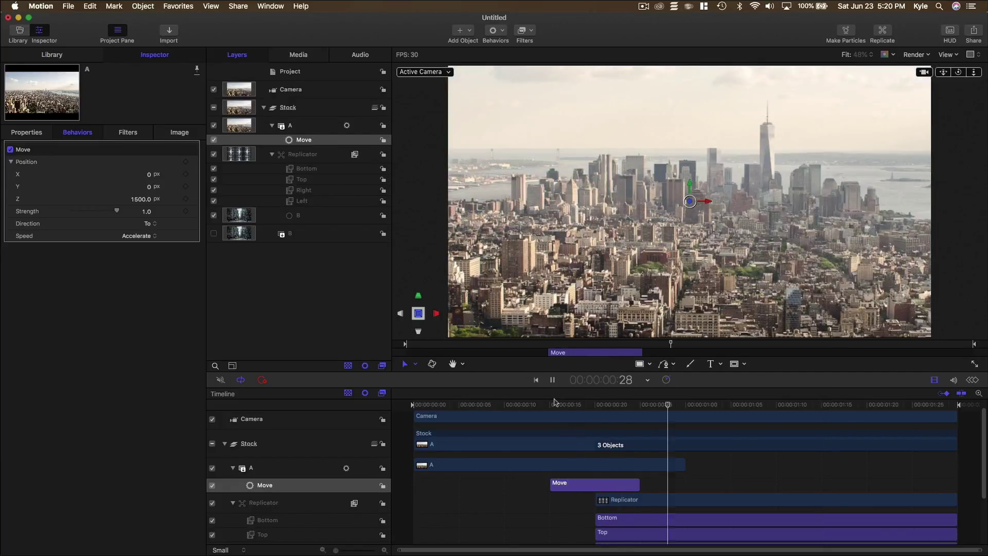
left_click(595, 405)
left_click_drag(596, 405, 641, 406)
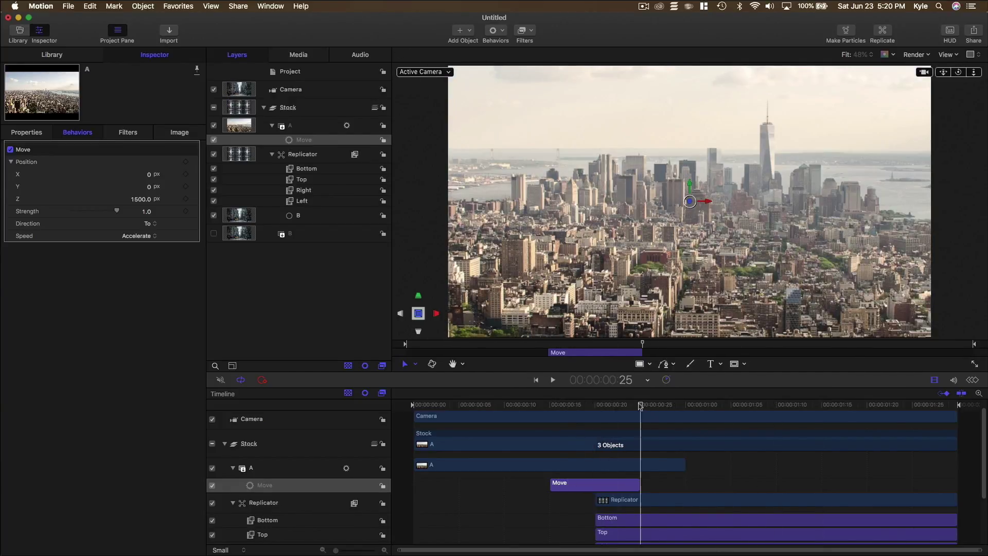
- Extend the Move to about frame 26, match clip A's end, and play the transition
left_click_drag(638, 488, 659, 465)
left_click(685, 465)
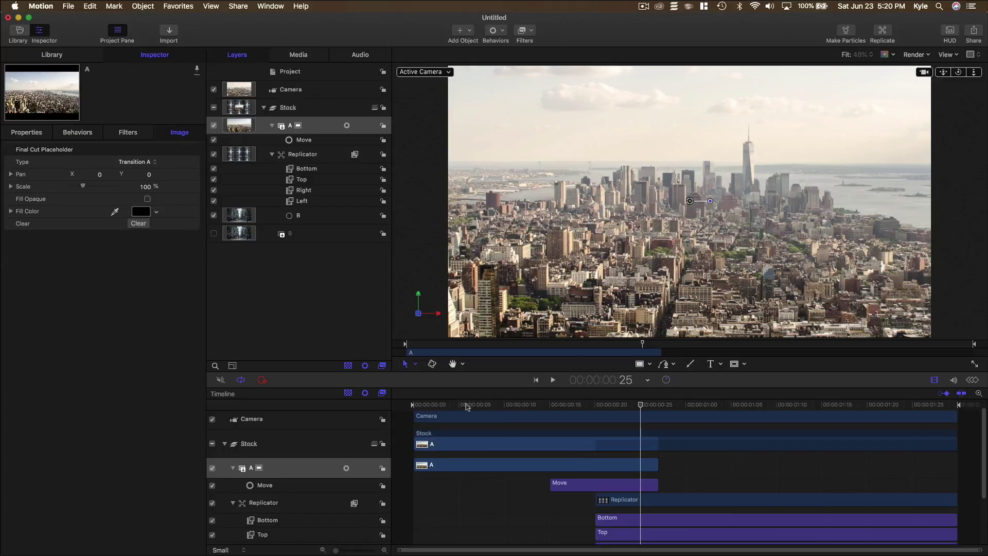
key("Home")
key("space")
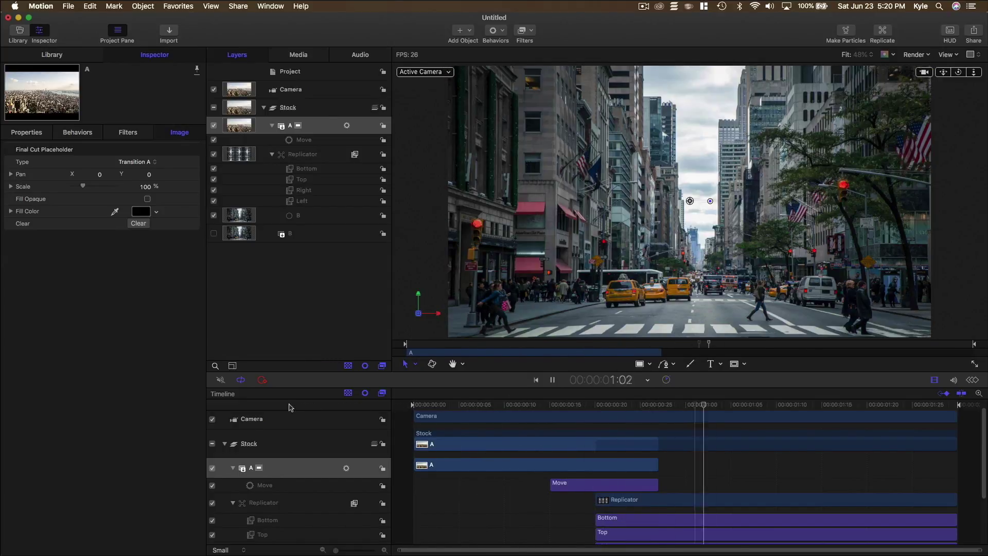
key("space")
left_click_drag(599, 409, 613, 408)
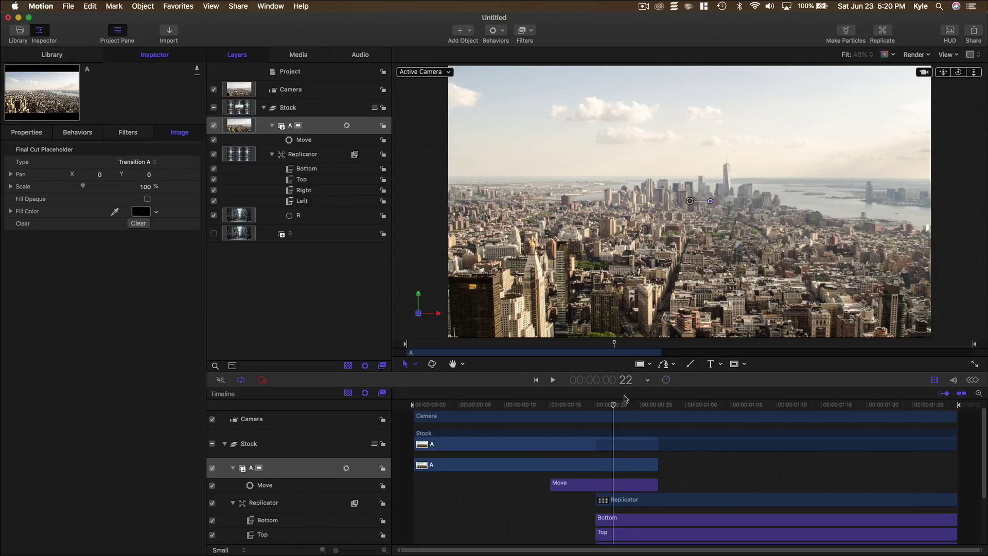
- Add an opacity keyframe to layer A at frame 24 and preview the fade
left_click_drag(624, 404, 628, 410)
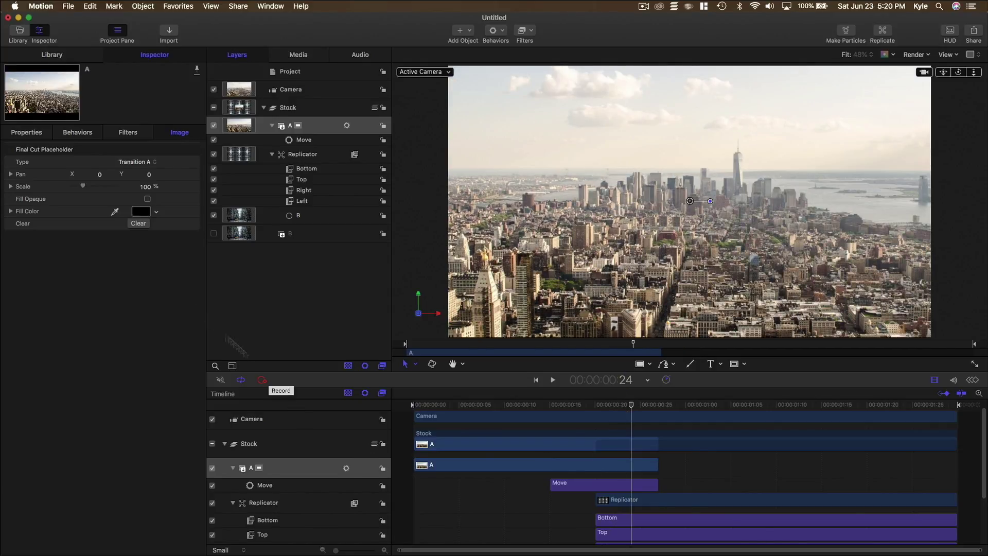
left_click(26, 133)
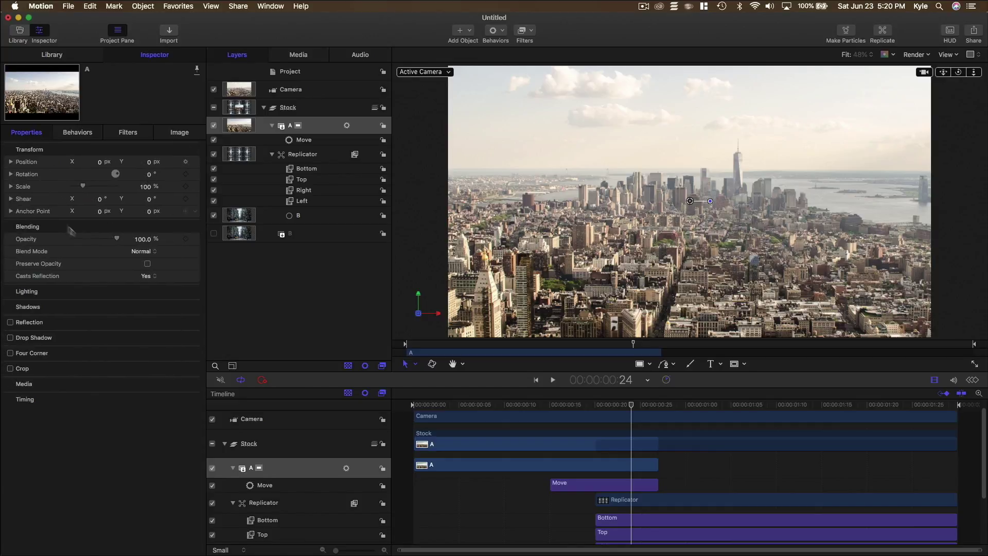
left_click(186, 239)
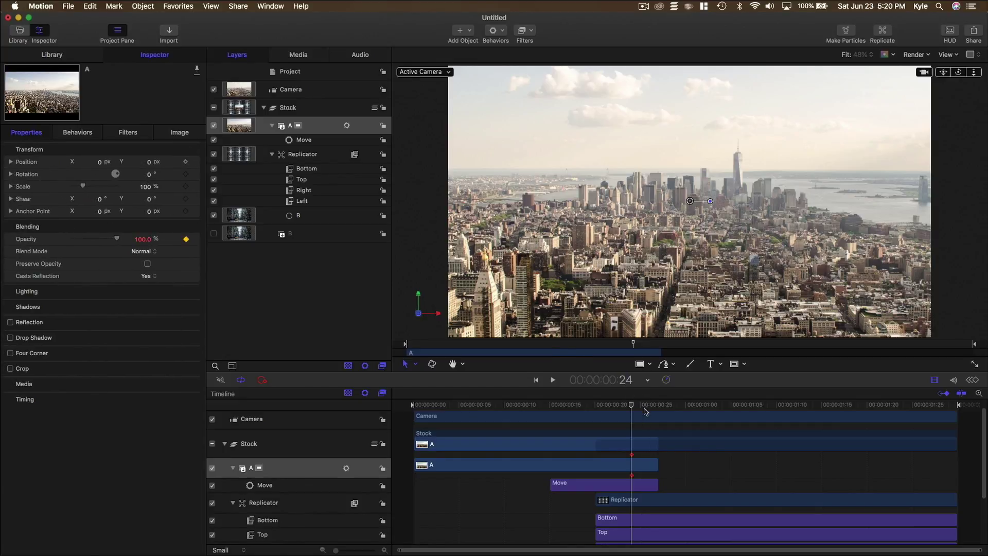
left_click_drag(643, 408, 659, 408)
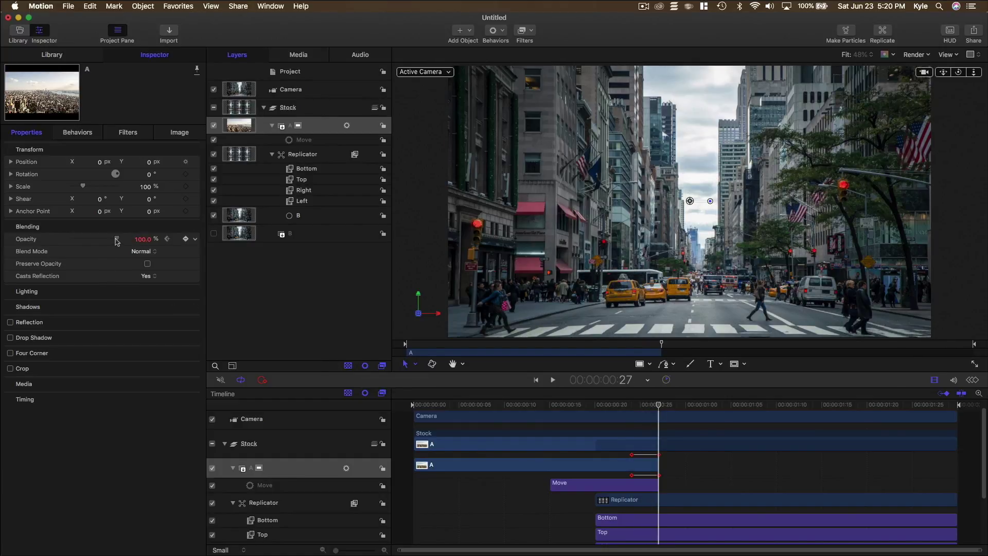
left_click(546, 405)
key("space")
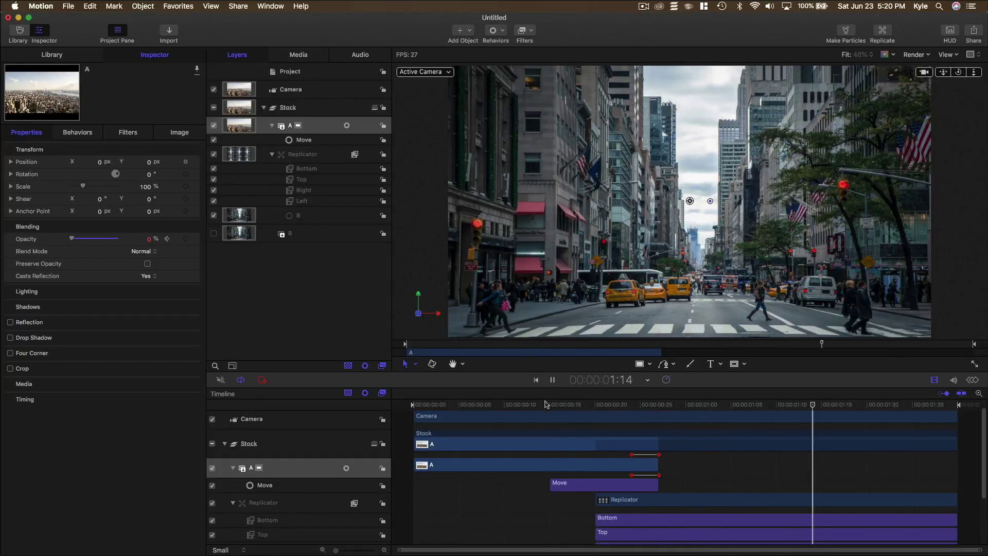
left_click(548, 404)
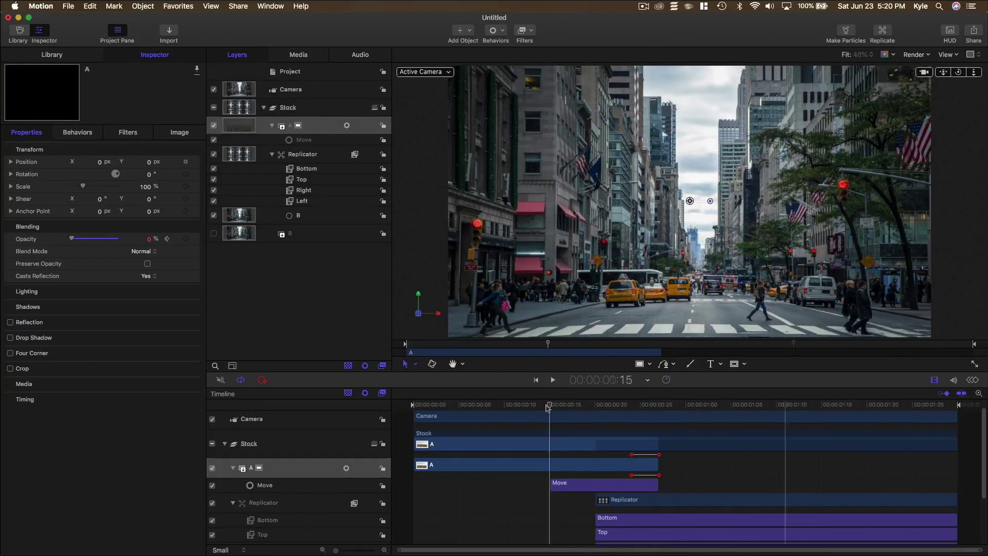
left_click_drag(548, 407, 641, 409)
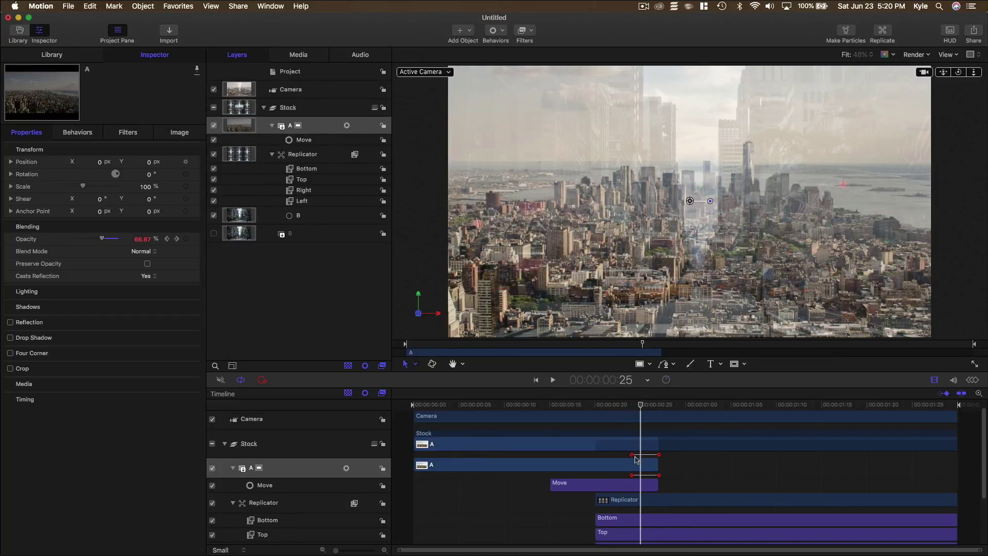
- Slide layer A's opacity keyframes later and replay the adjusted fade
left_click_drag(637, 455, 641, 455)
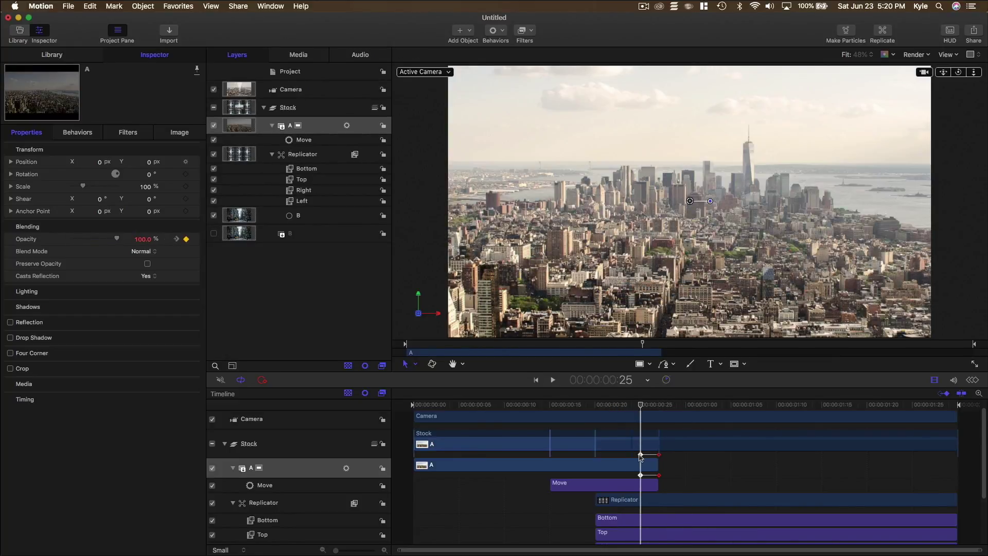
left_click(533, 407)
key("space")
key("space")
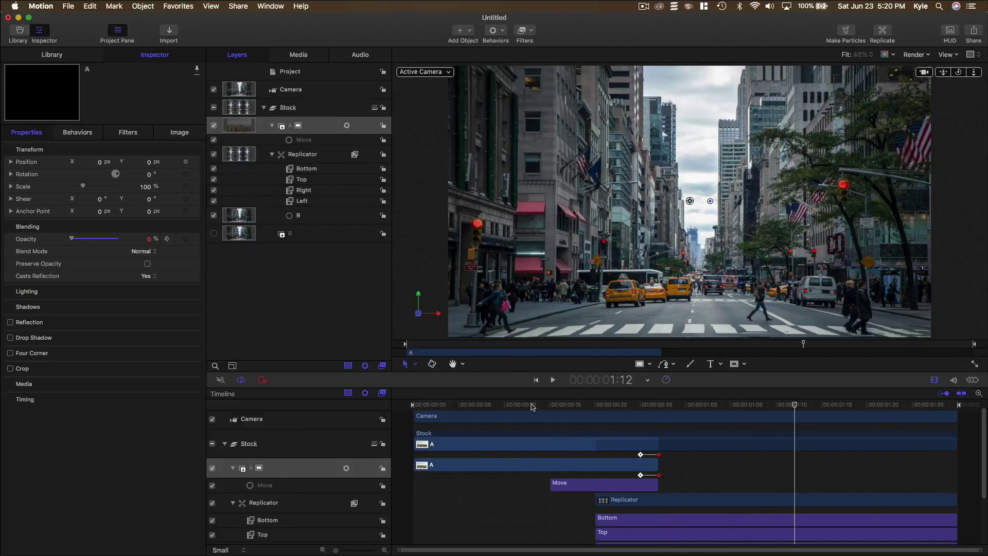
left_click(595, 407)
scroll(618, 447, "down", 3)
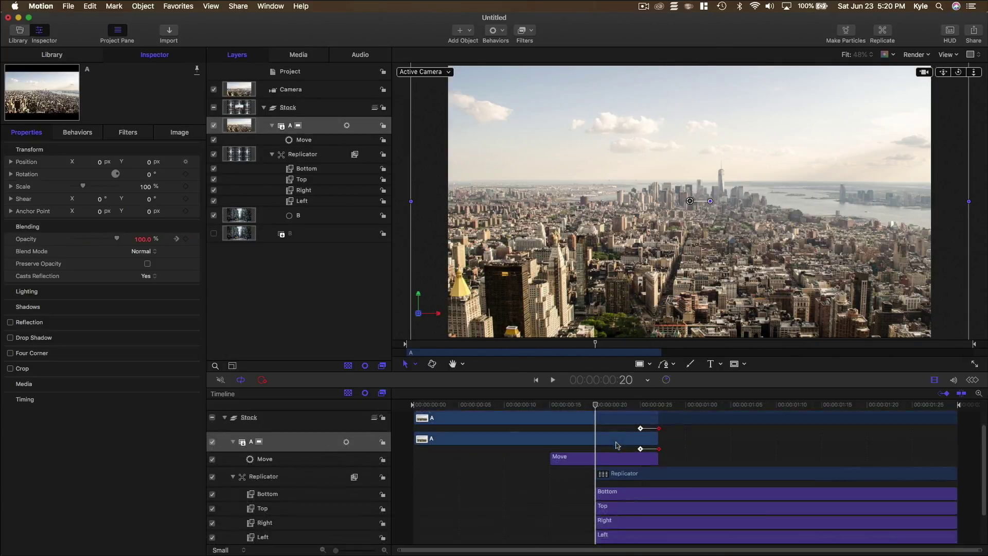
left_click_drag(628, 457, 628, 457)
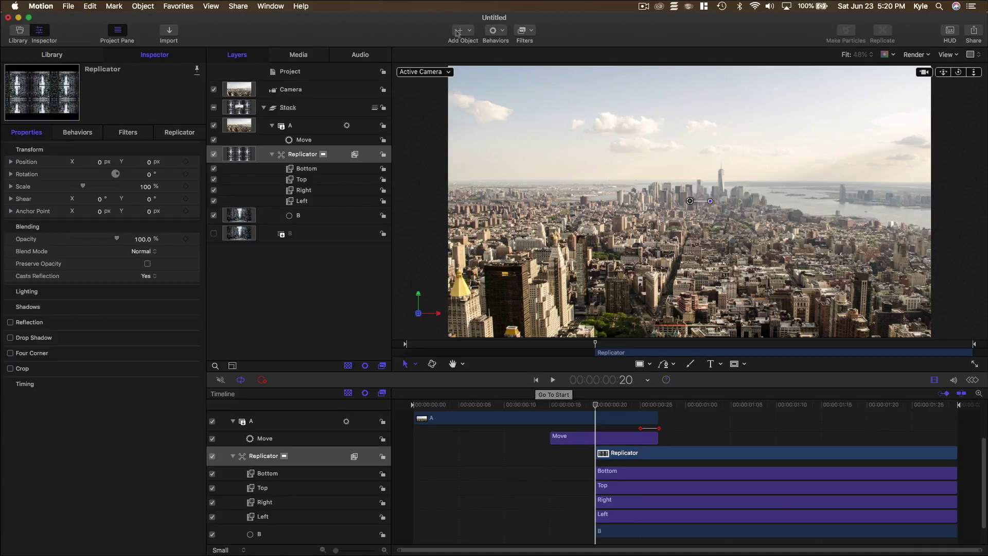
- Add a Move behavior to the Replicator set to From, with Z position -3000 px
left_click(493, 31)
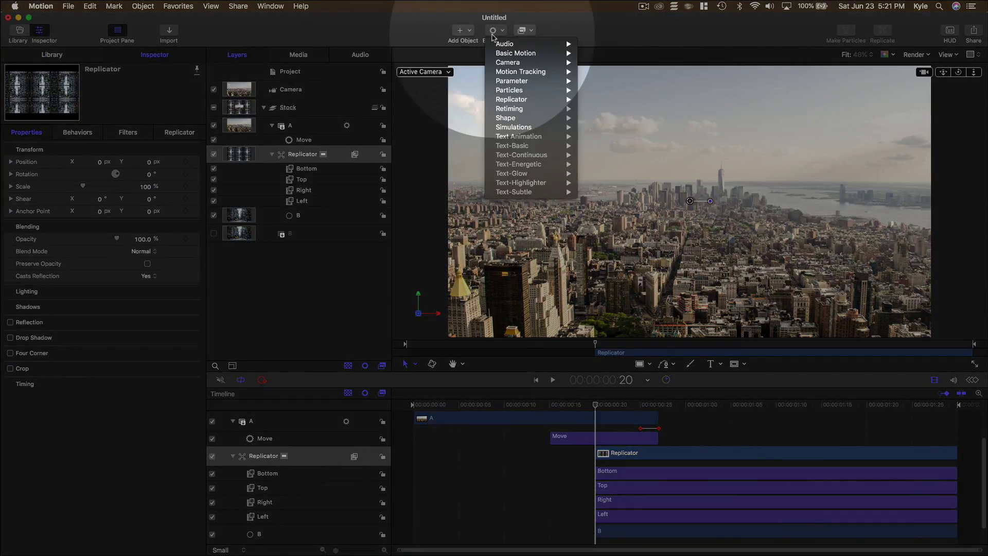
mouse_move(506, 54)
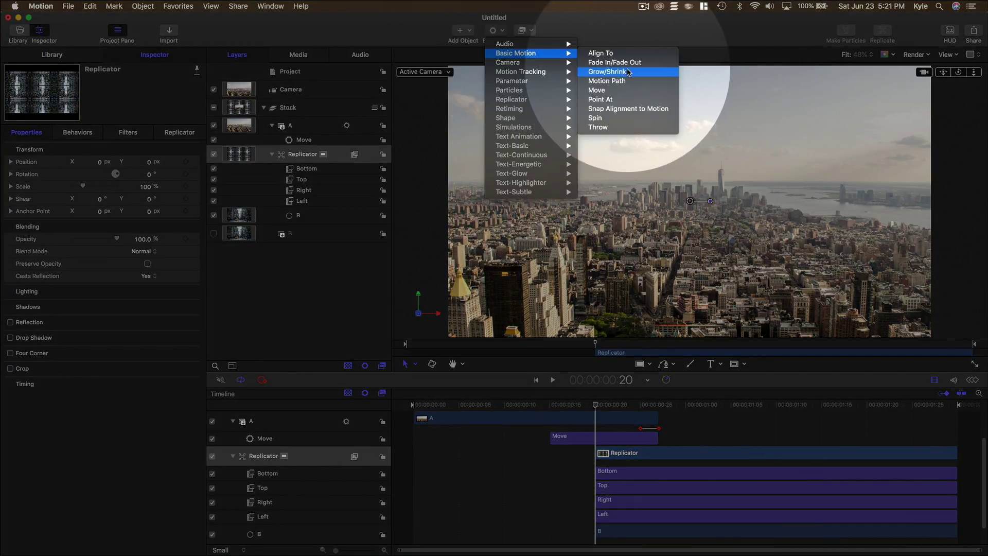
left_click(627, 95)
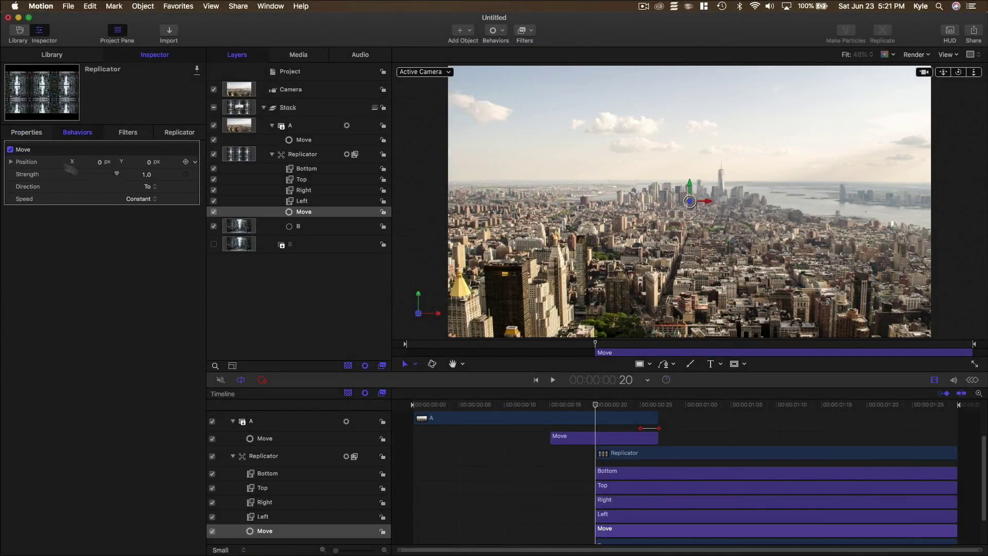
left_click(148, 188)
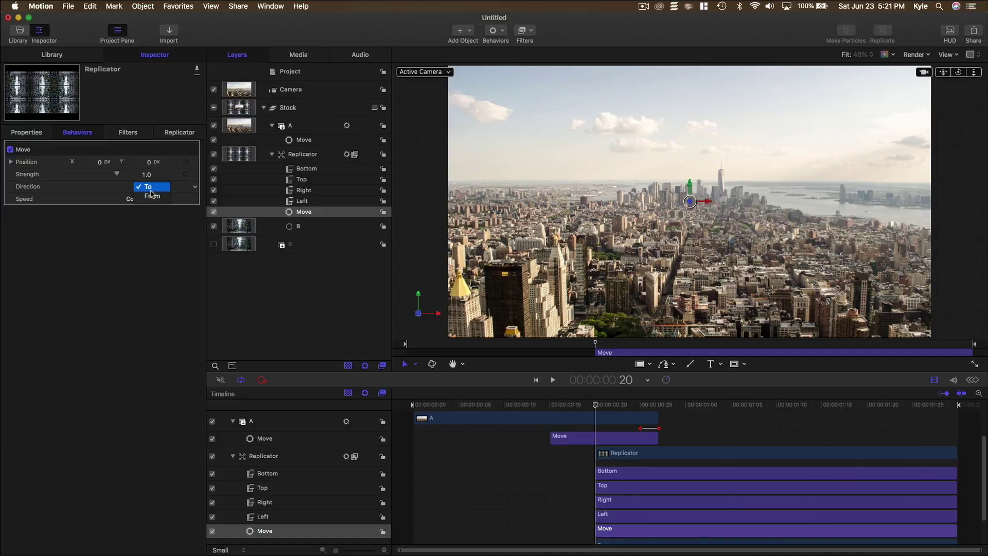
left_click(11, 163)
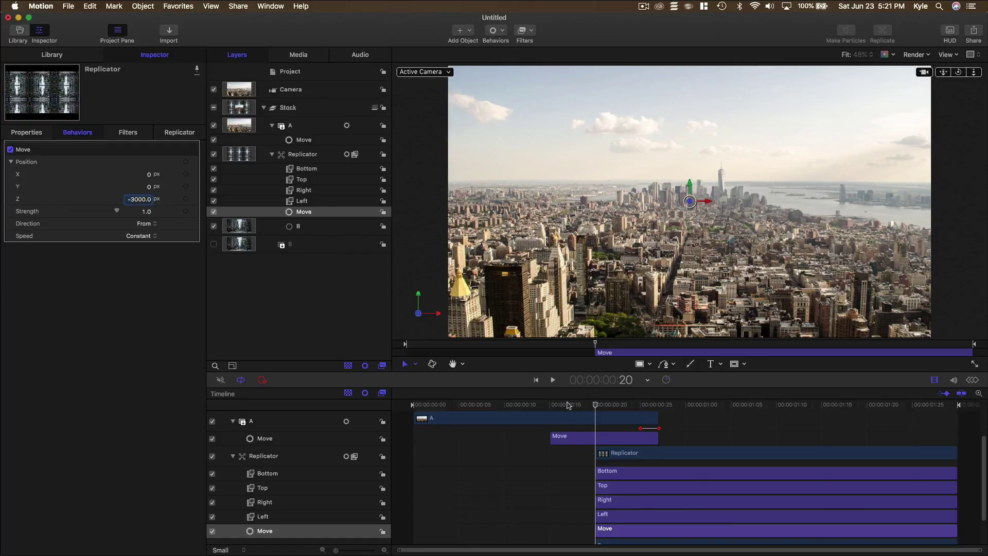
key("Return")
key("space")
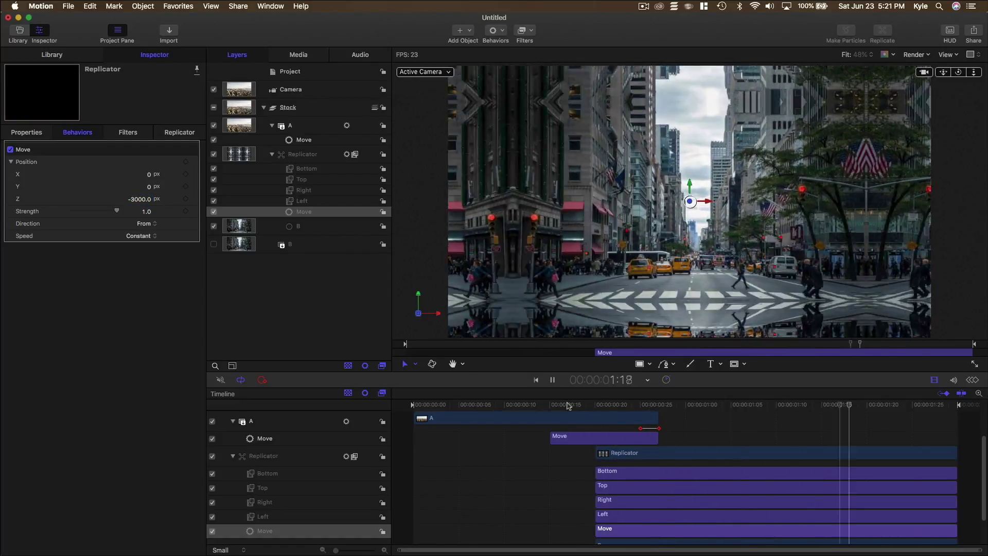
key("space")
scroll(674, 464, "down", 1)
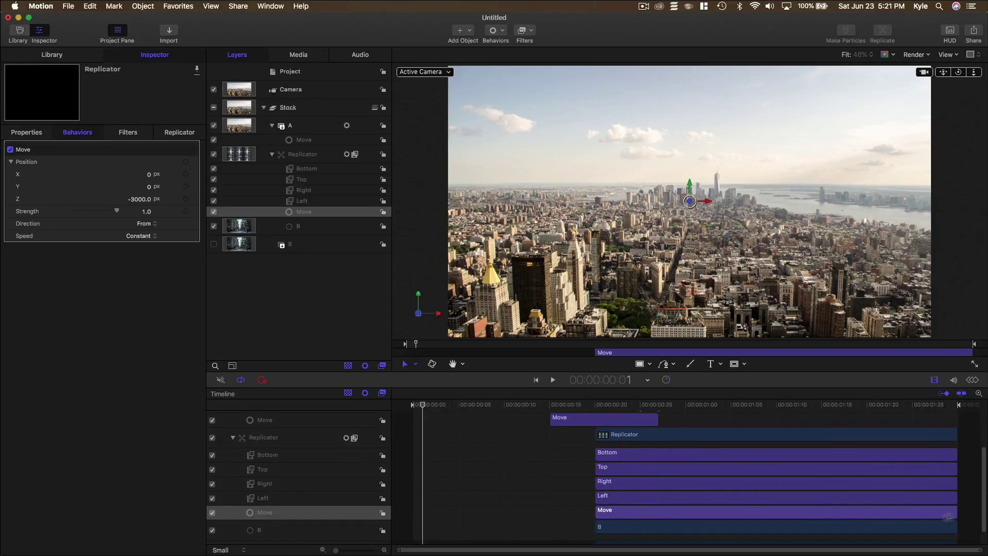
- Trim the Replicator's Move to run from frame 23 to one second, then preview
left_click_drag(956, 511, 676, 510)
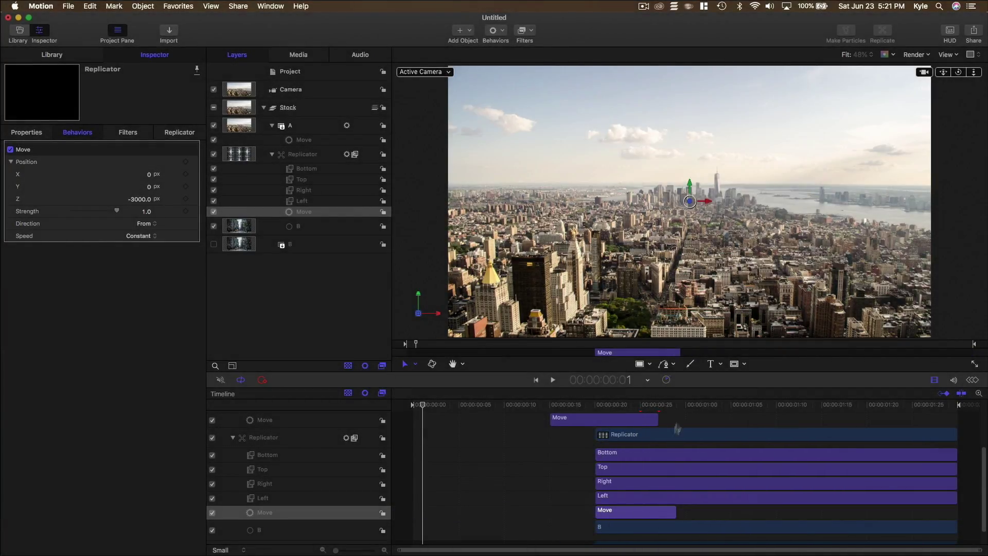
left_click(687, 408)
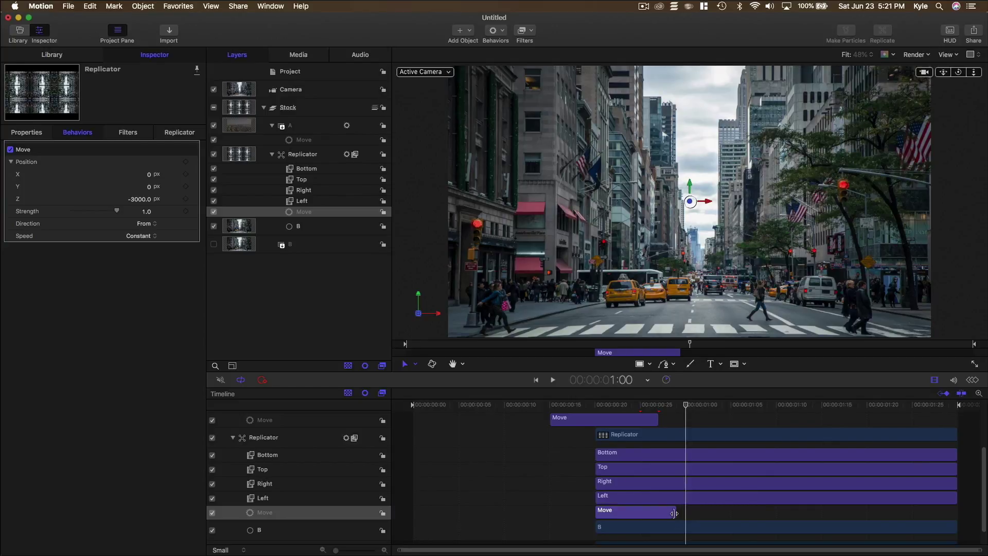
left_click_drag(675, 513, 685, 512)
left_click_drag(597, 511, 623, 512)
left_click(624, 405)
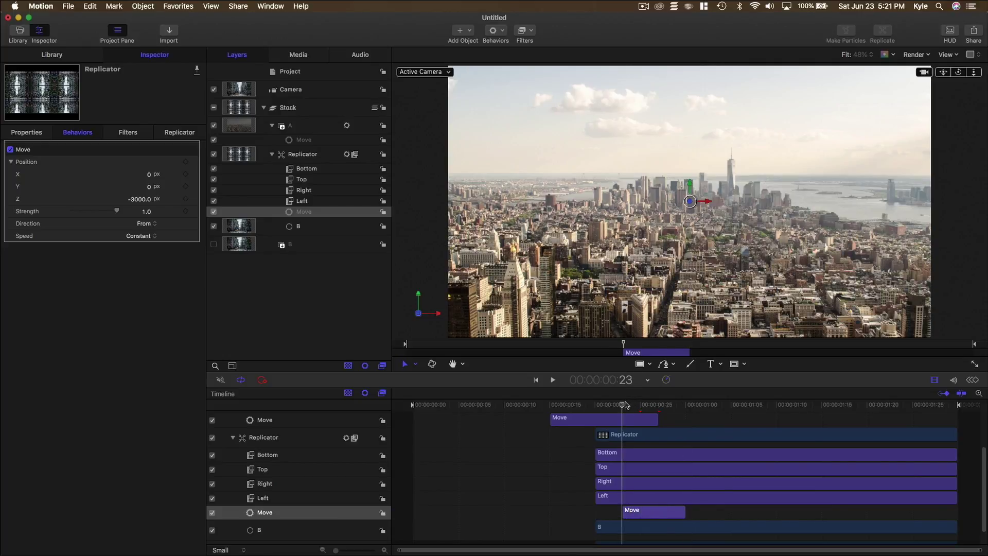
mouse_move(626, 405)
left_mouse_down()
mouse_move(685, 404)
mouse_move(631, 405)
left_mouse_up()
key("space")
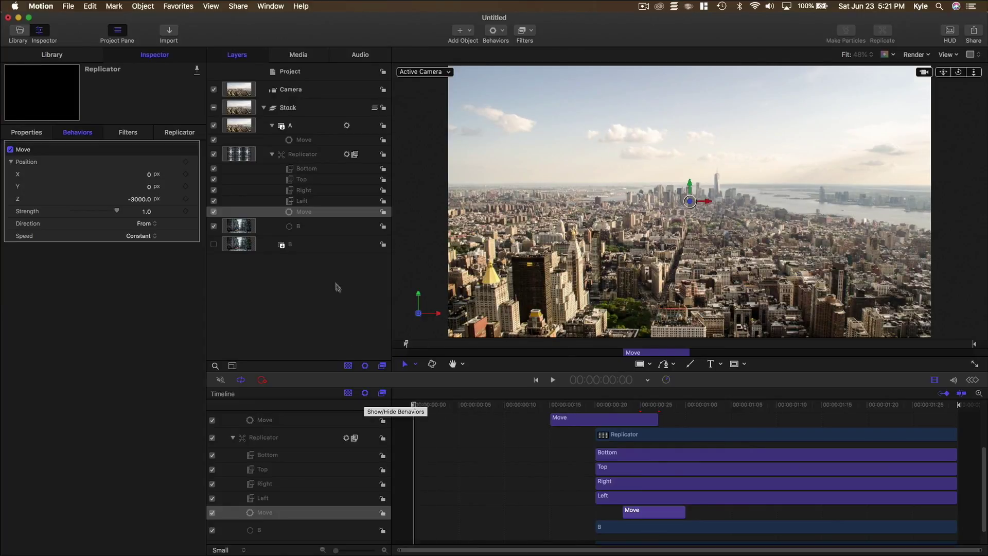
left_click(334, 284)
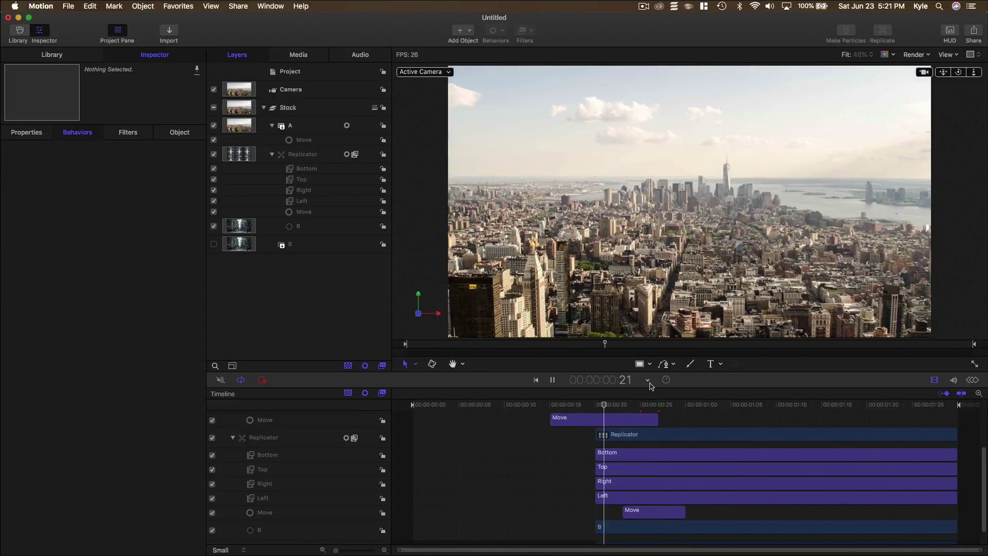
key("space")
left_click(676, 404)
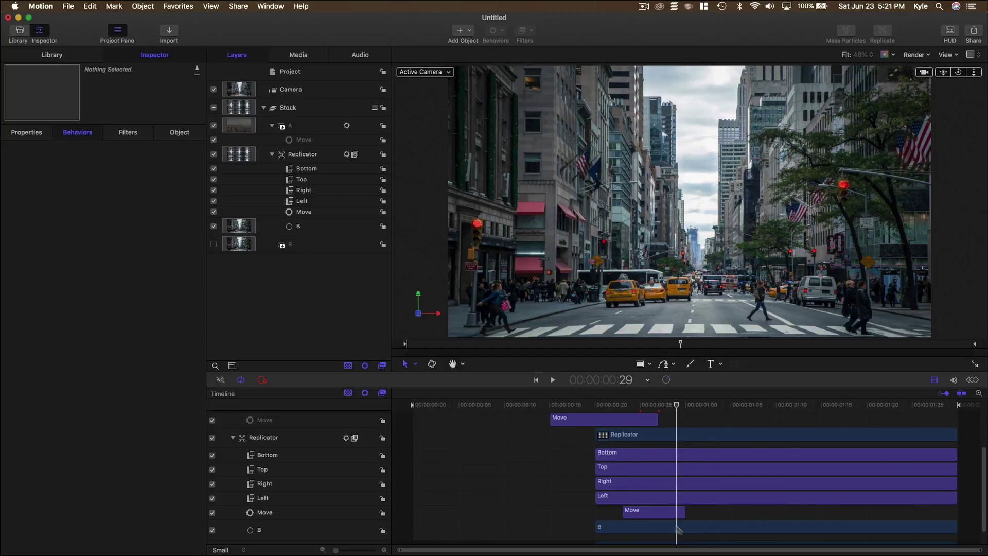
- Set the Replicator's Move behavior speed to Decelerate and preview it from the start
left_click(652, 512)
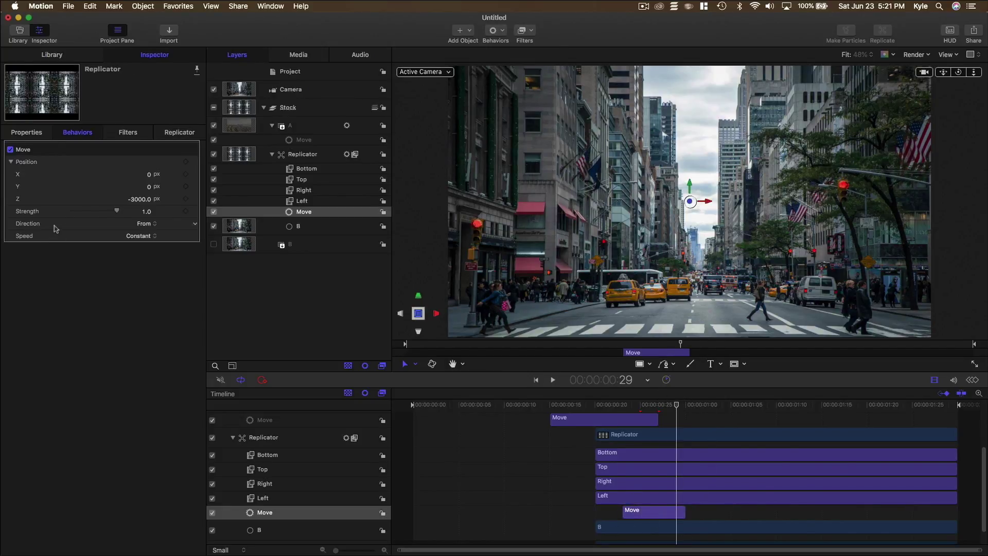
left_click(137, 237)
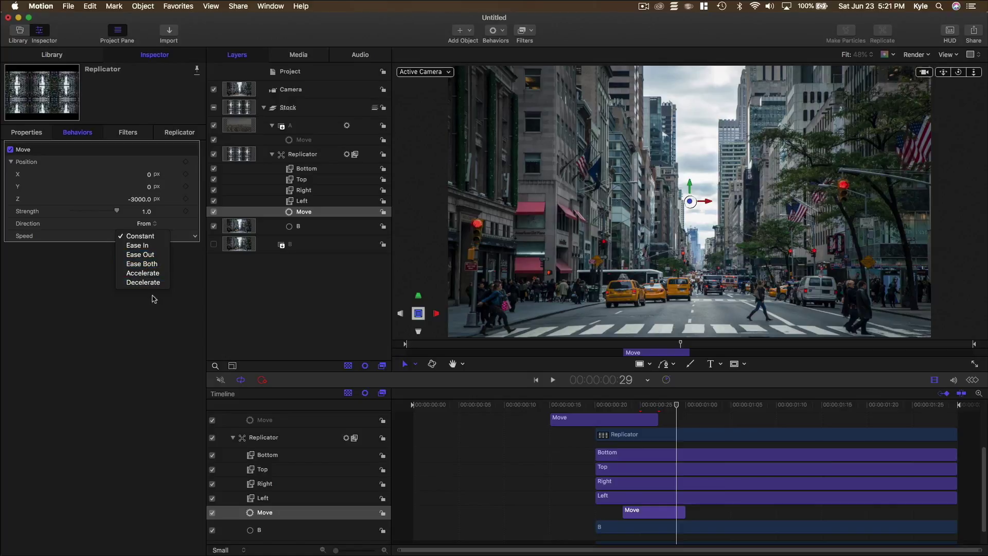
left_click(144, 288)
key("Home")
key("space")
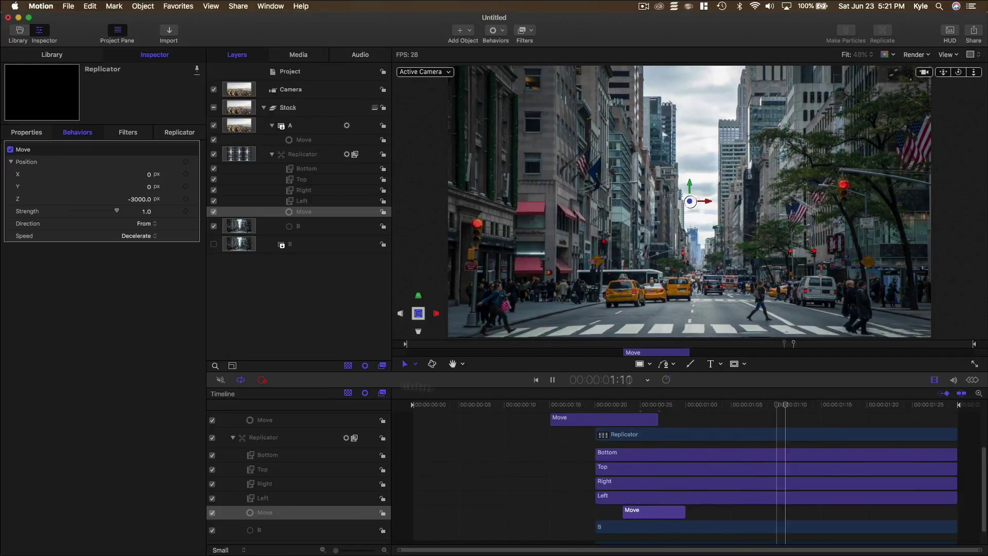
key("space")
- Extend the Move behavior's end slightly past about 1:01 and preview the zoom again
left_click_drag(689, 408, 702, 410)
left_click_drag(683, 515, 704, 515)
key("space")
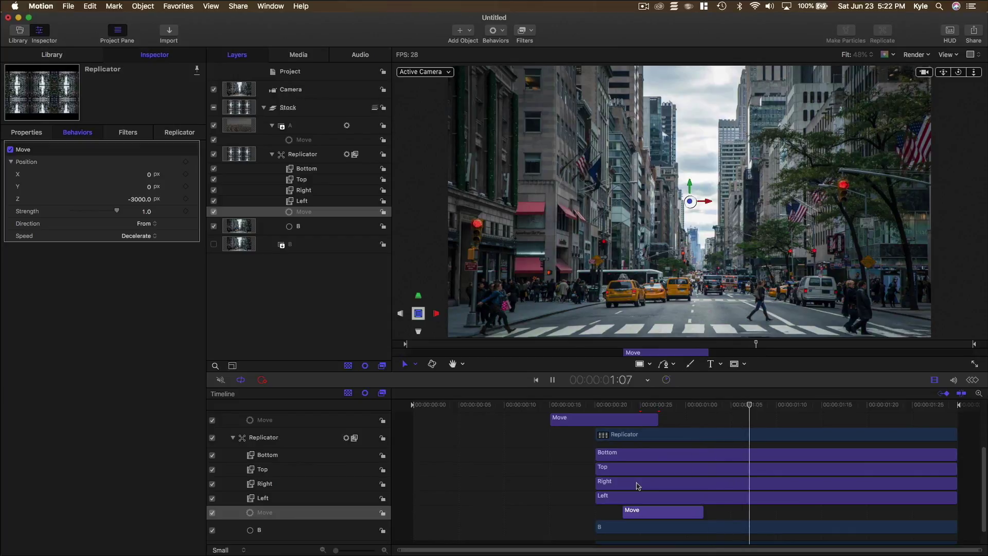
key("space")
key("space")
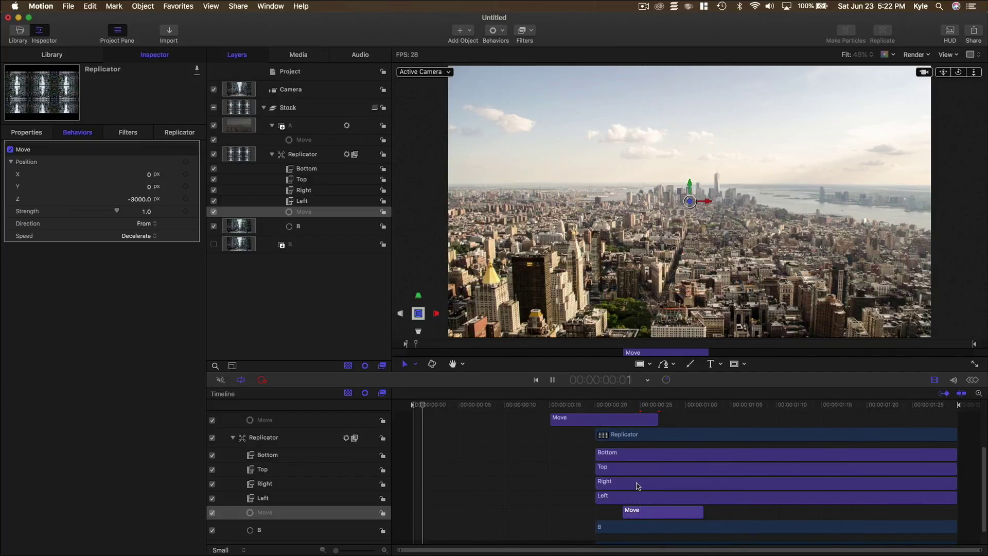
key("space")
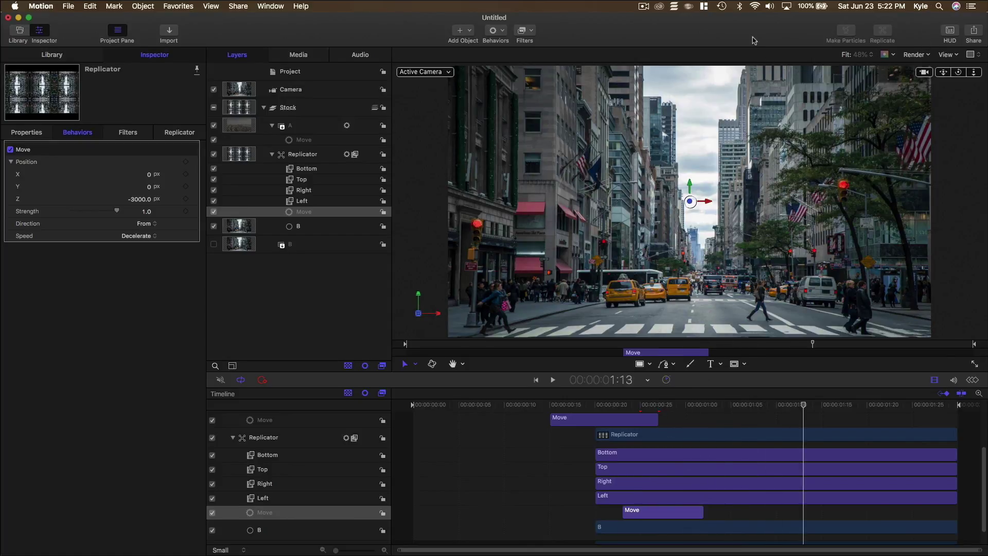
- Turn on Motion Blur and set the preview resolution to Quarter in the render options
left_click(916, 54)
left_click(933, 205)
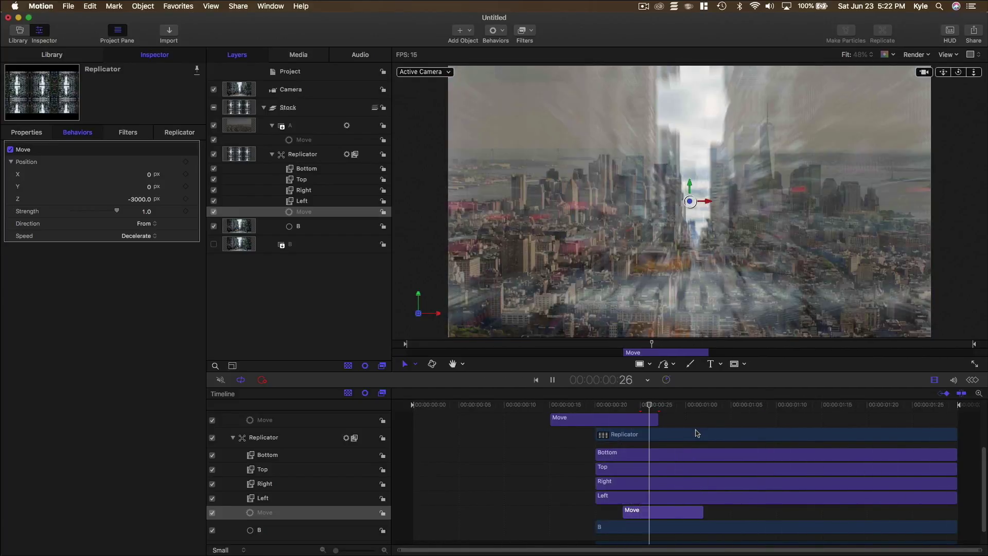
key("space")
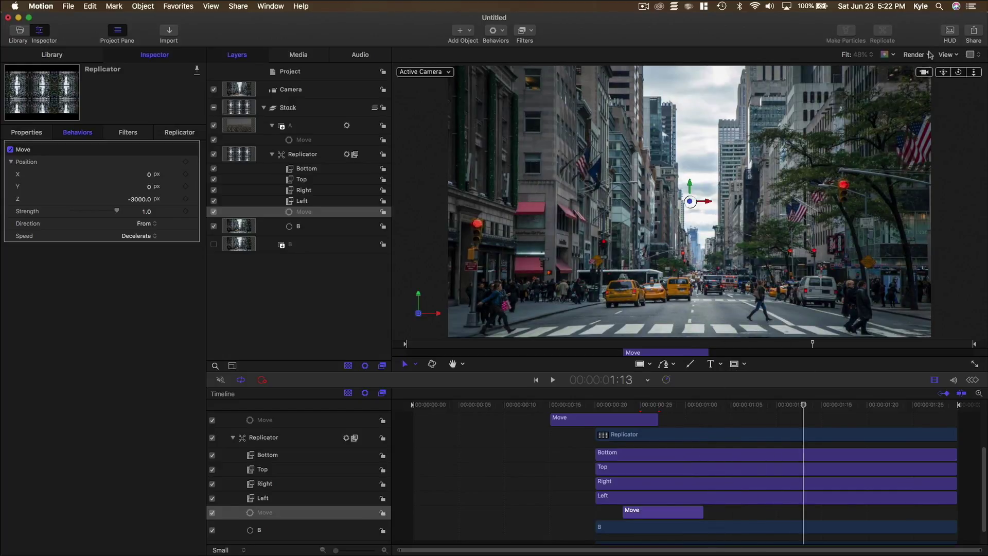
left_click(930, 54)
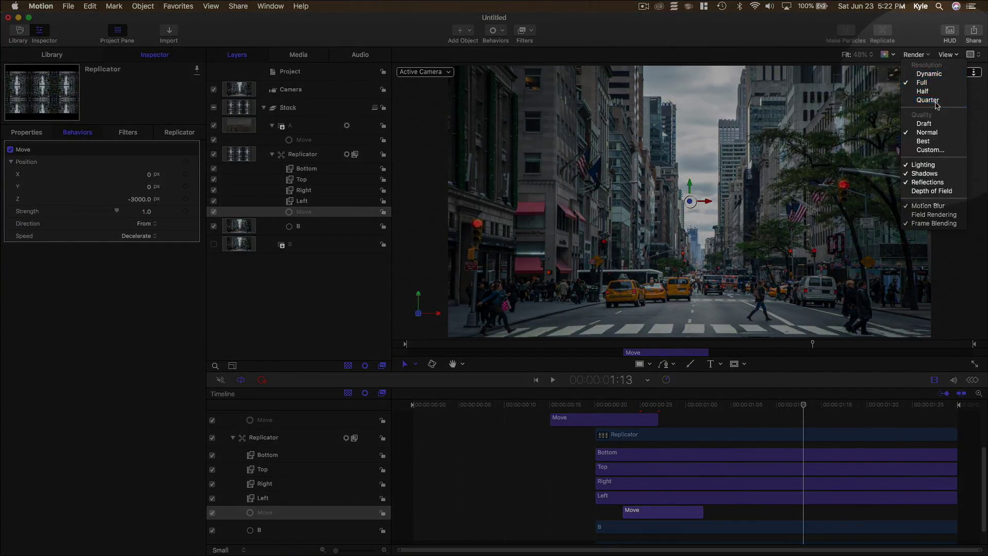
left_click(936, 103)
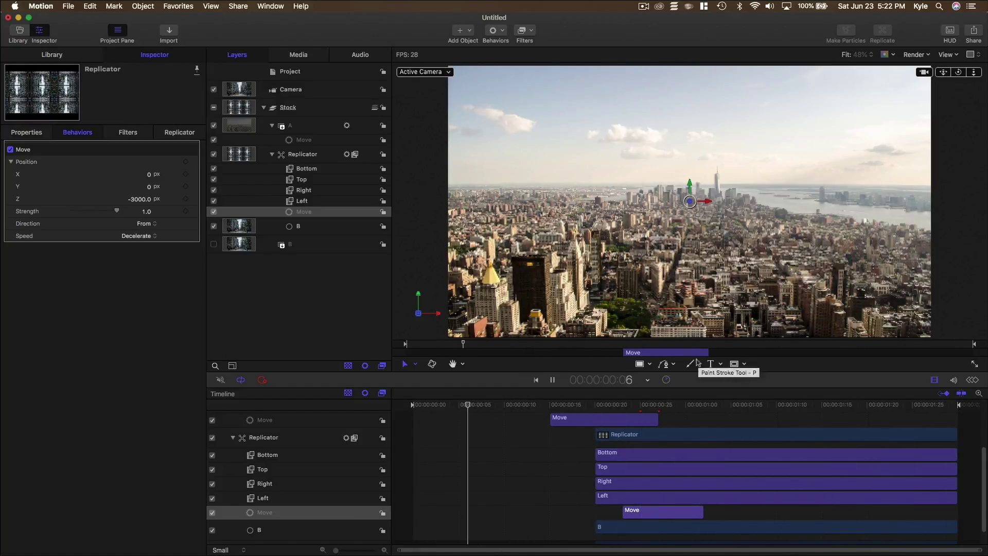
- Lengthen the Move behavior to about 1:03, play the transition, then rewind and deselect
left_click_drag(698, 405, 712, 407)
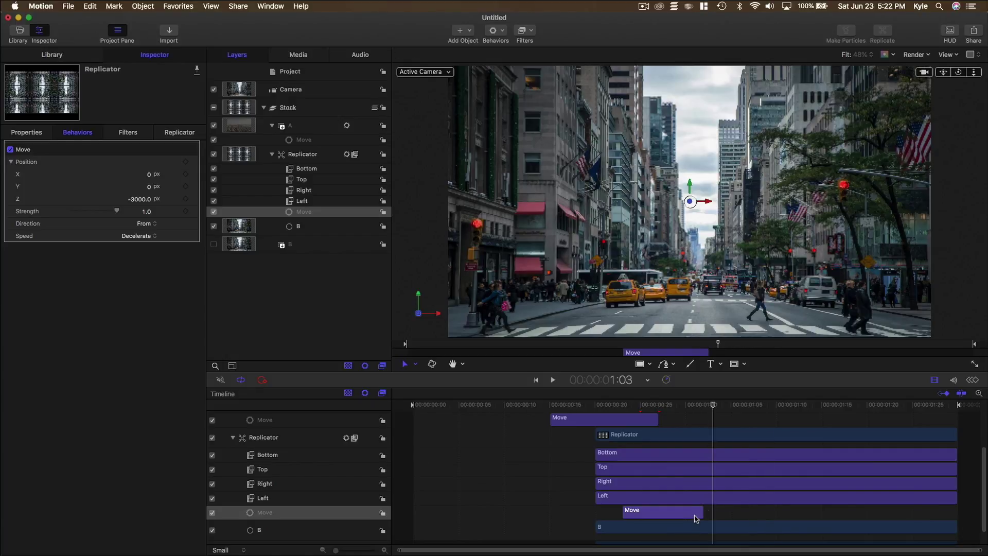
left_click_drag(701, 513, 712, 514)
key("space")
scroll(666, 494, "up", 1)
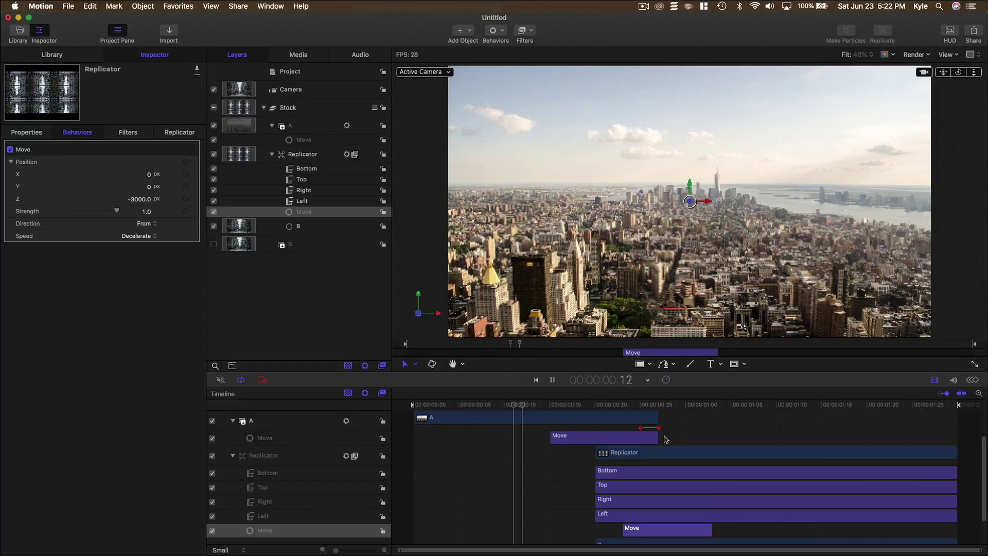
key("space")
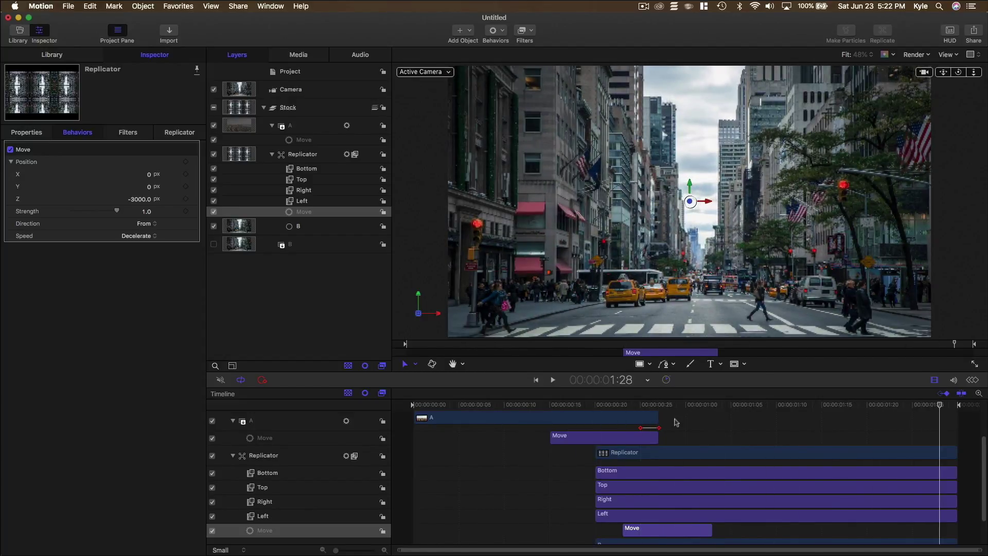
left_click_drag(682, 406, 639, 431)
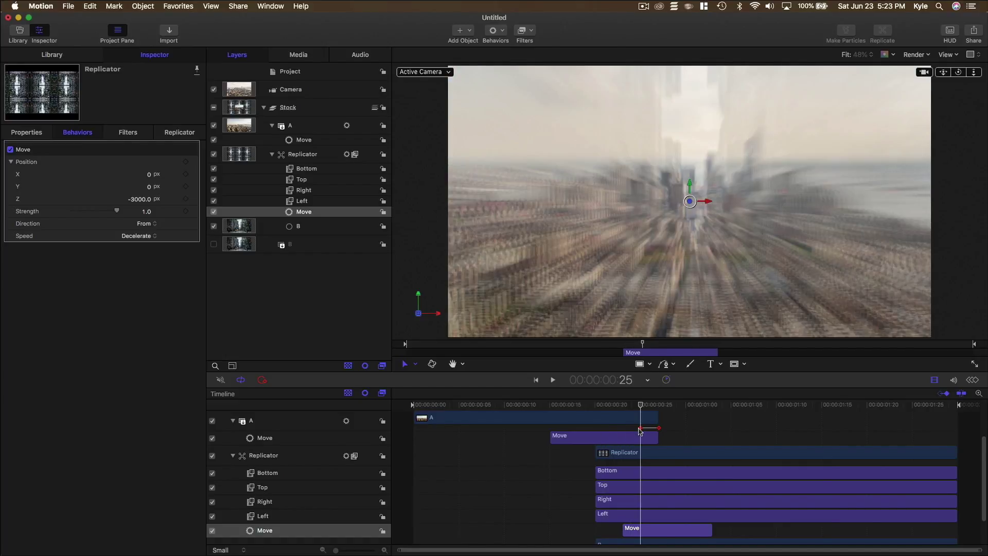
left_click_drag(627, 409, 414, 407)
left_click(309, 288)
- Open the template publishing settings via File > Save and create the category 'CMD Transitions'
left_click(69, 6)
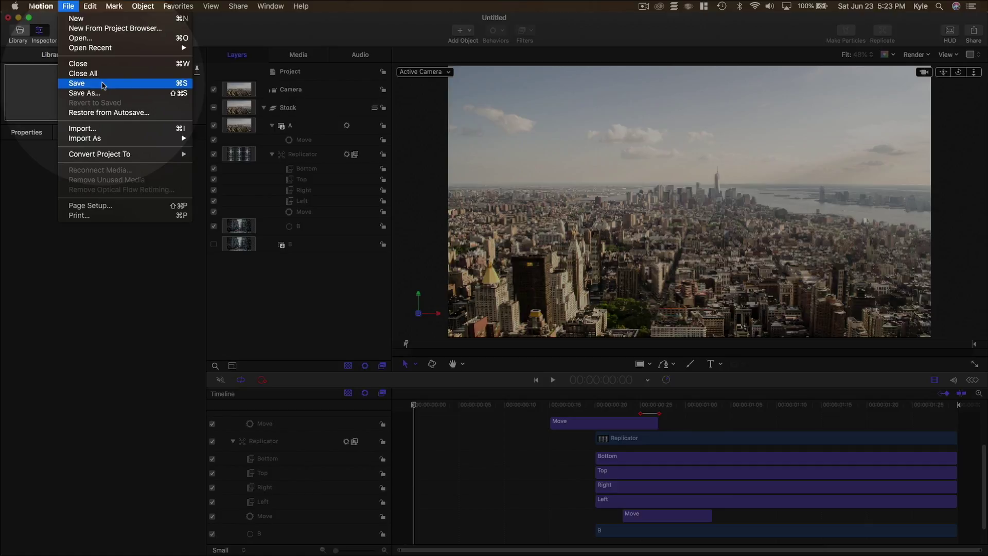
left_click(104, 85)
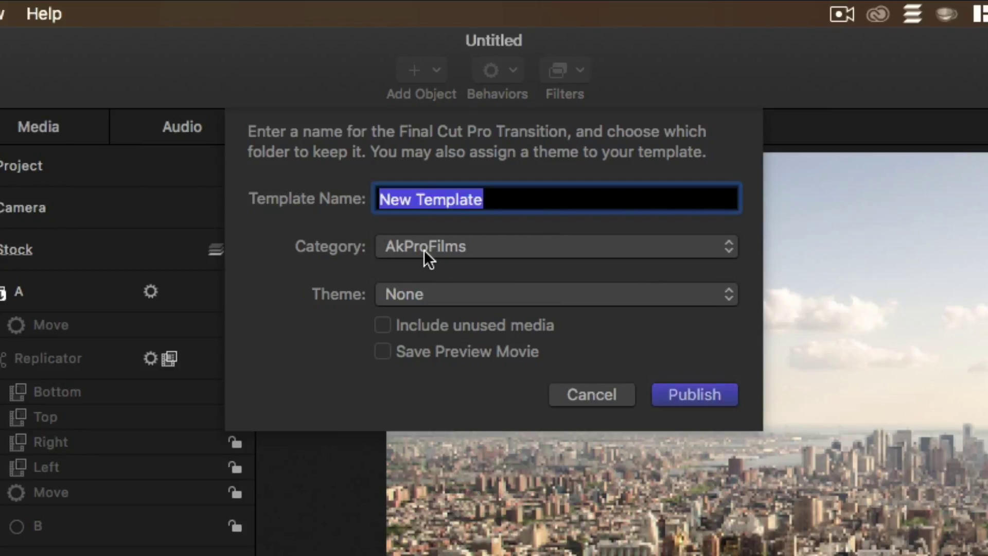
left_click(425, 249)
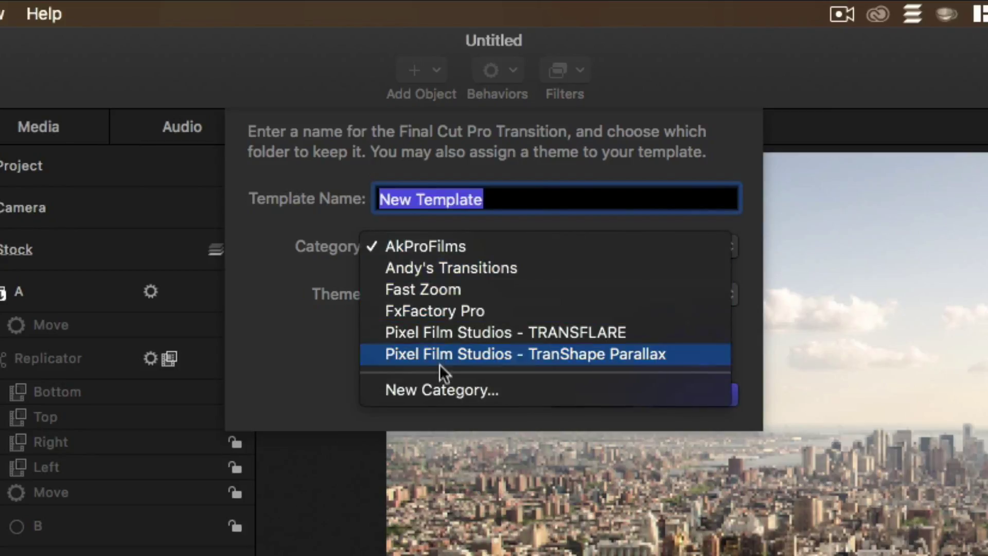
left_click(449, 391)
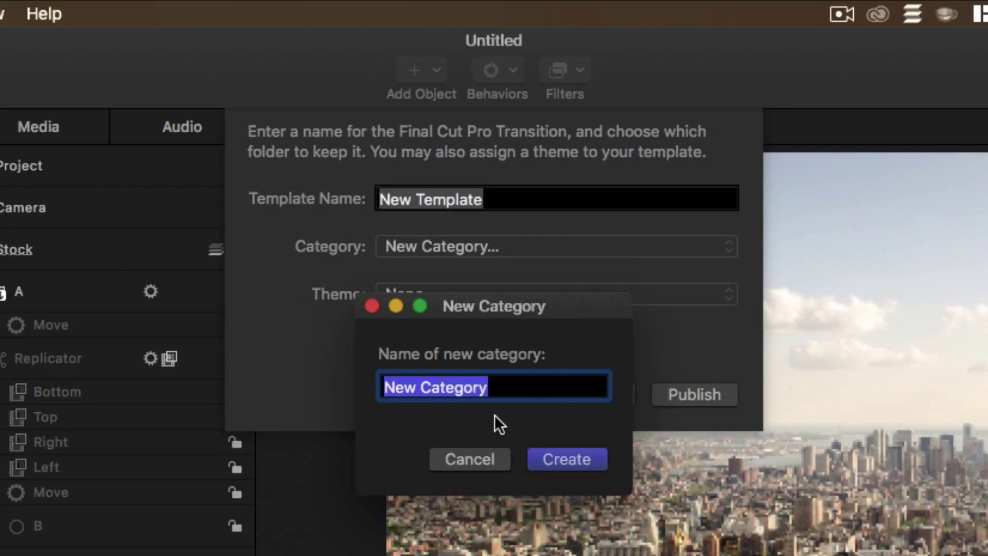
type("CMD Tran")
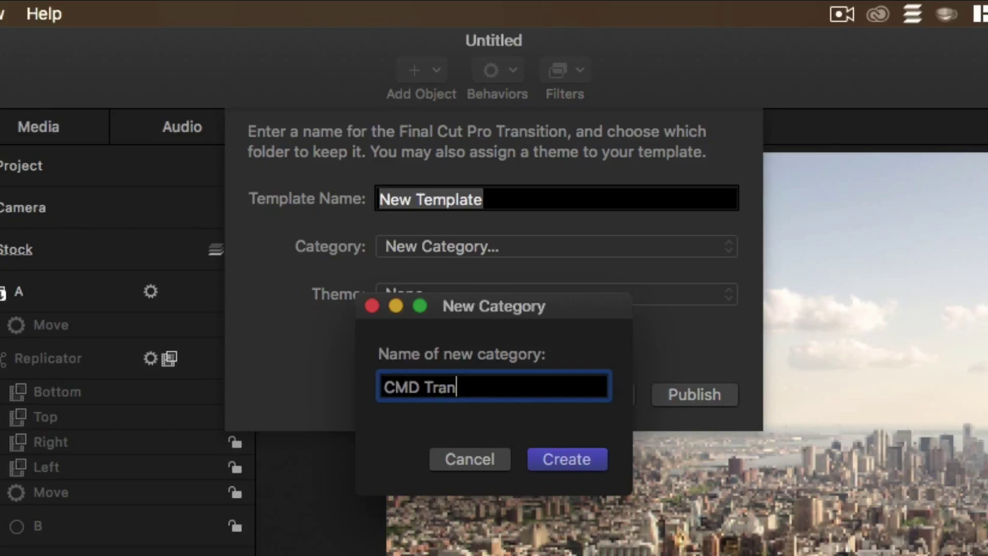
type("sitions")
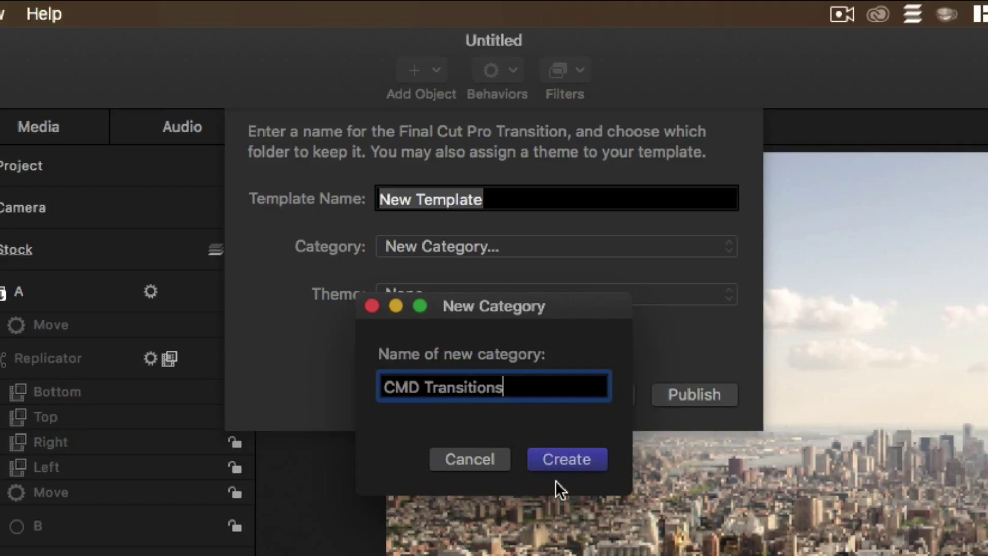
left_click(556, 468)
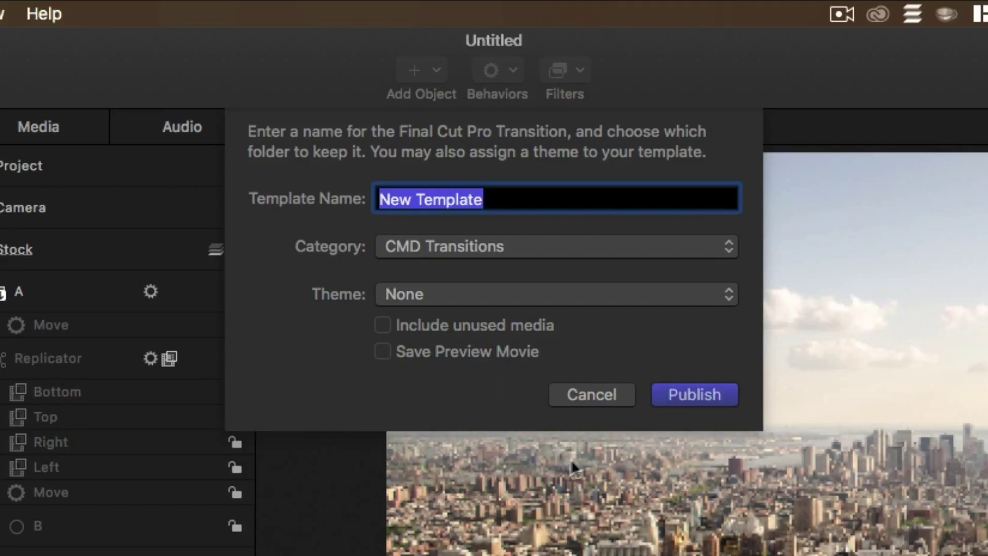
- Enable Include unused media and Save Preview Movie, name the template 'Fast Zoom In', and publish
left_click(419, 294)
left_click(353, 300)
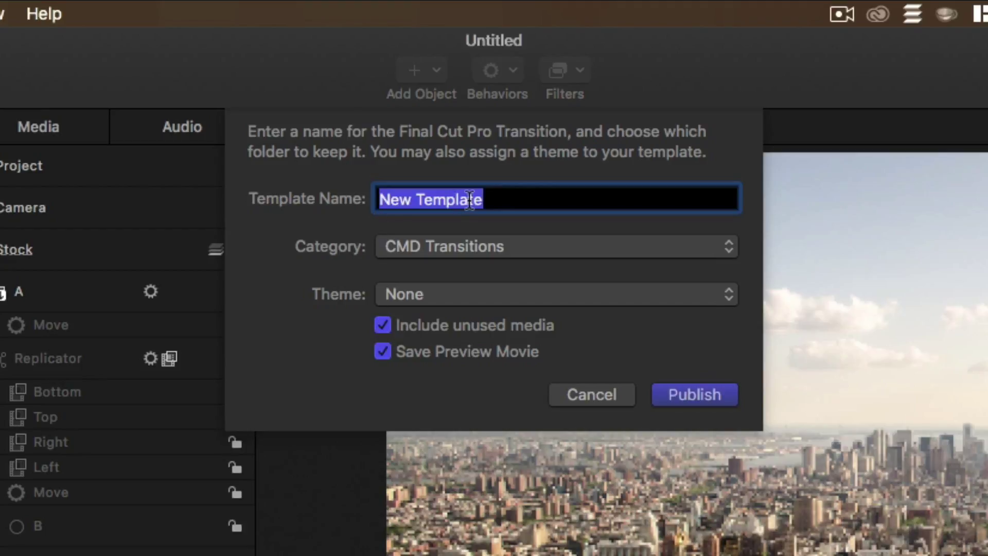
type("Fast Zpp")
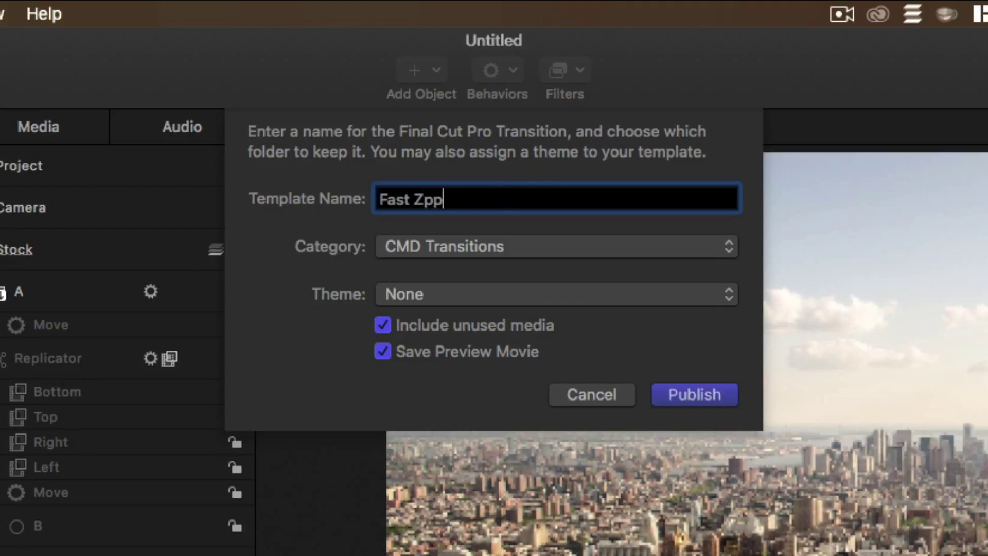
key("BackSpace")
key("BackSpace")
type("oom O")
key("BackSpace")
key("BackSpace")
type("In")
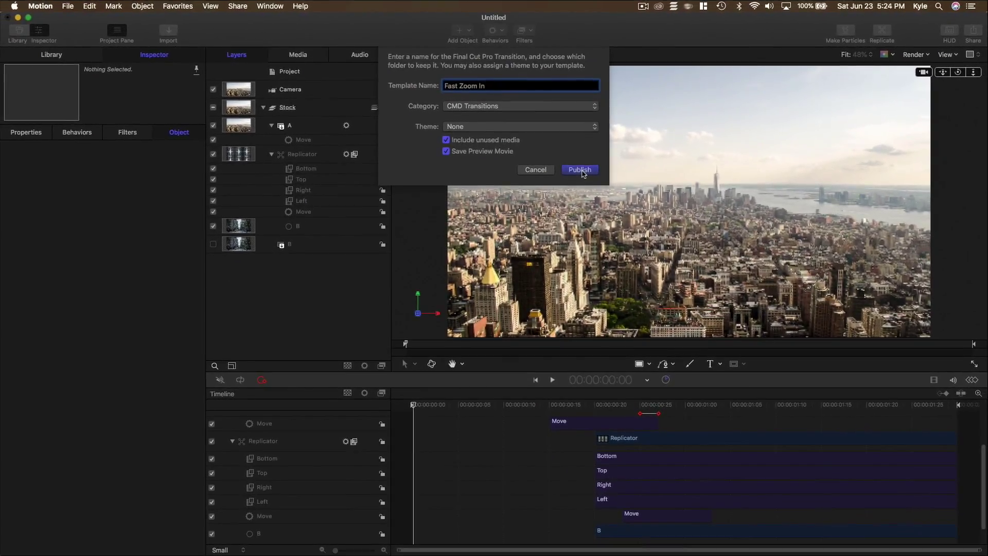
left_click(596, 199)
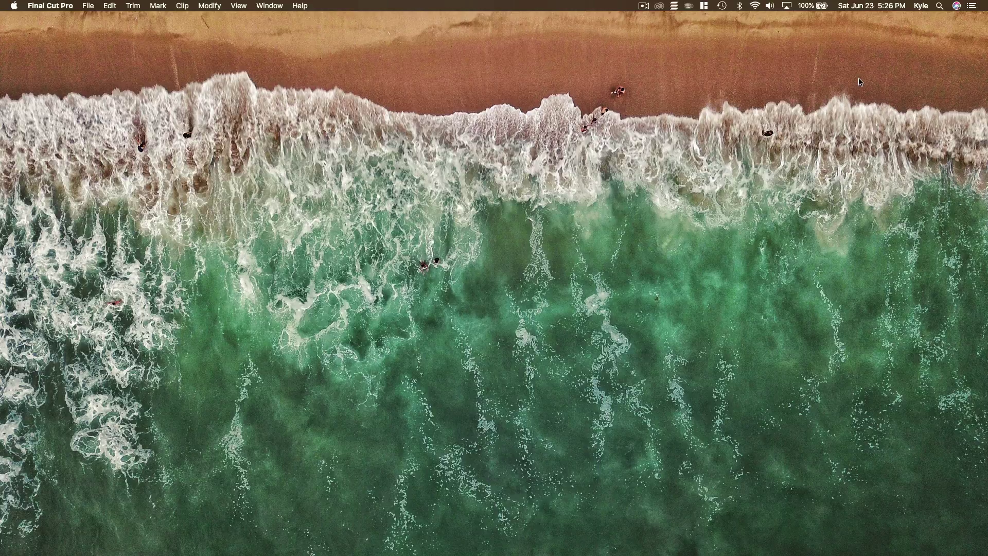
- Reveal the Dock and bring up the Final Cut Pro icon's context menu
mouse_move(572, 554)
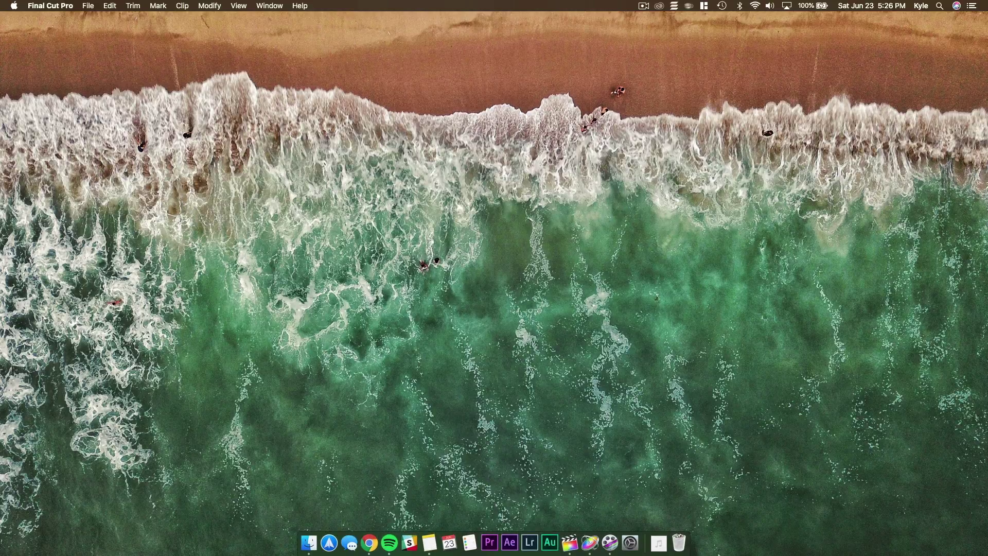
right_click(573, 533)
- Open Final Cut Pro's main window and take it out of full-screen size
left_click(595, 452)
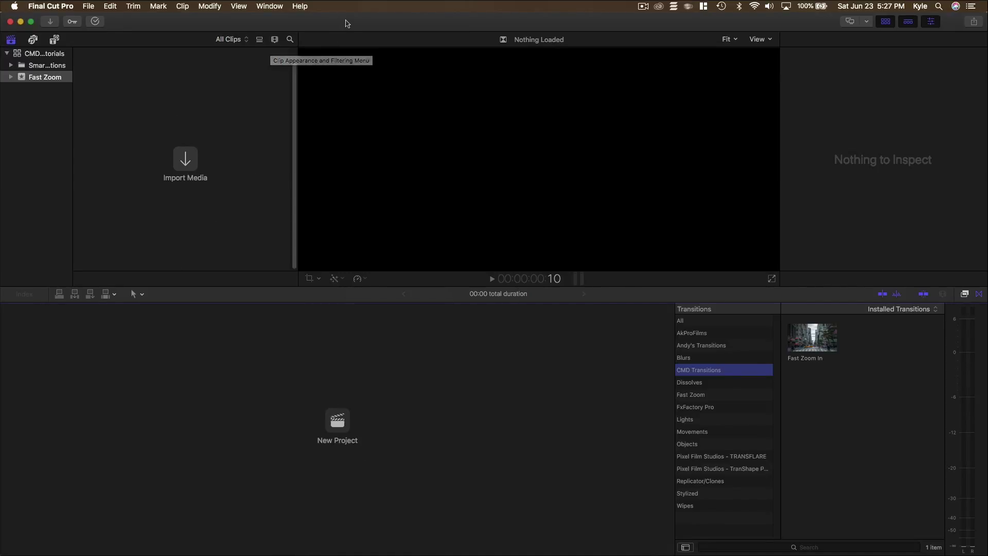
double_click(353, 23)
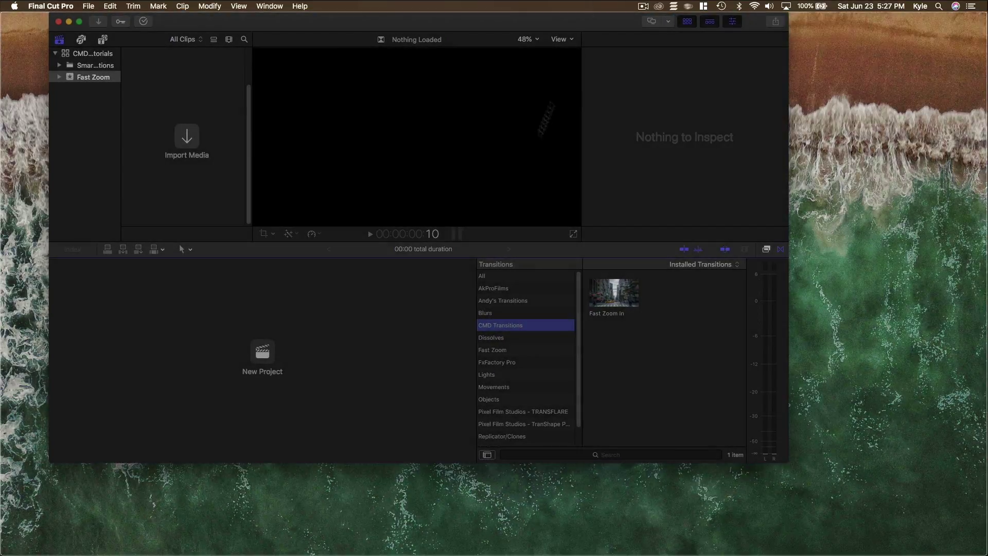
- Import the five Desktop photos, nyc.jpg through toronto.jpg, into the Fast Zoom event
left_click(311, 539)
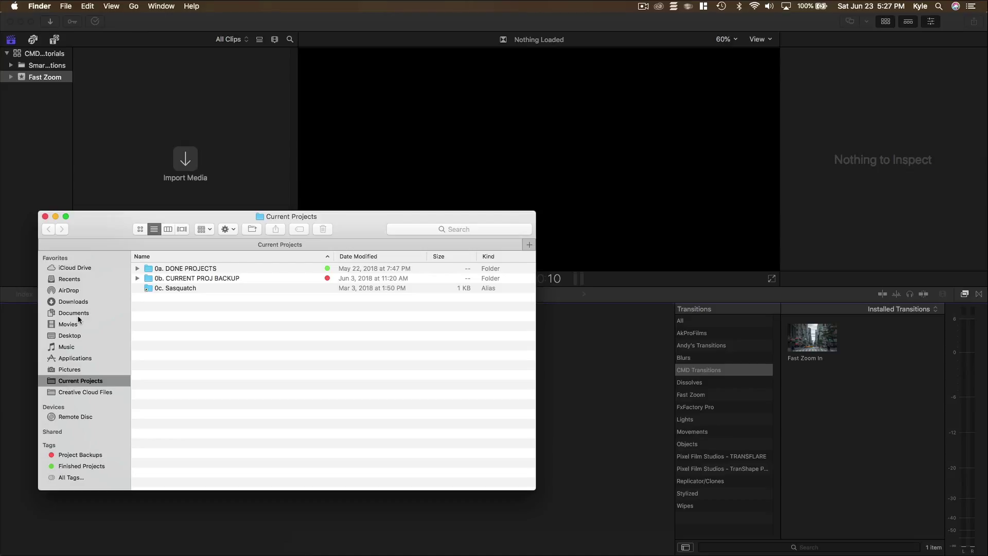
left_click(78, 335)
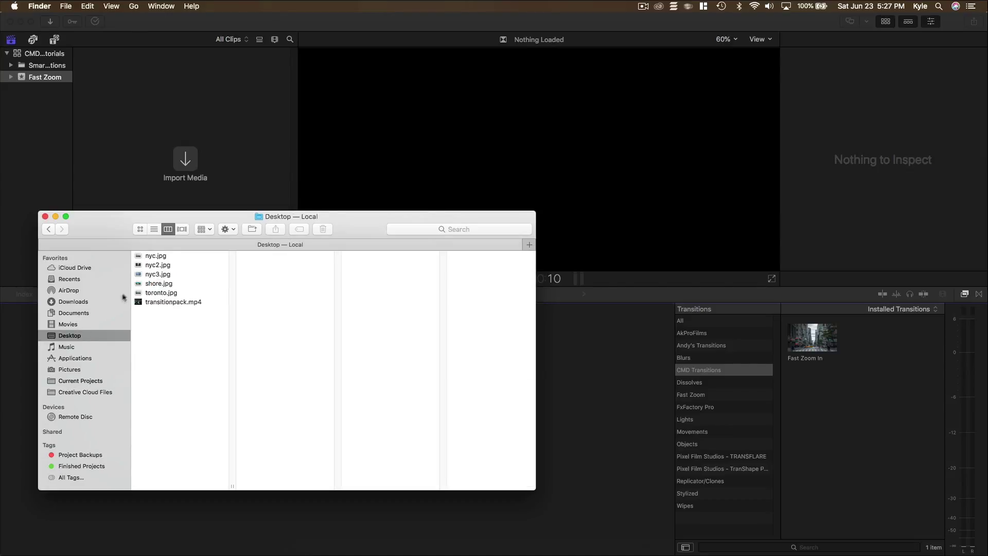
left_click(156, 256)
left_click(165, 294, "shift")
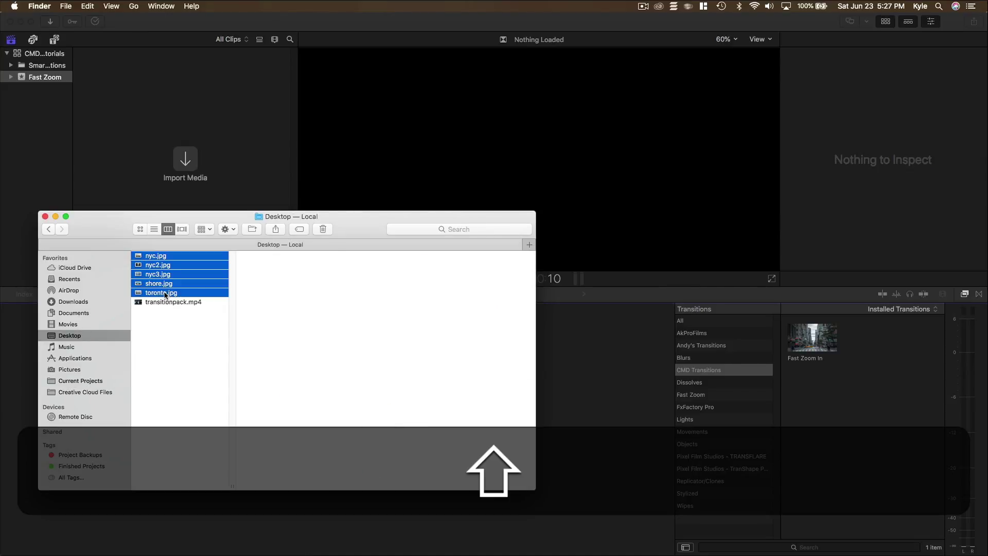
left_click_drag(164, 294, 180, 155)
left_click(45, 217)
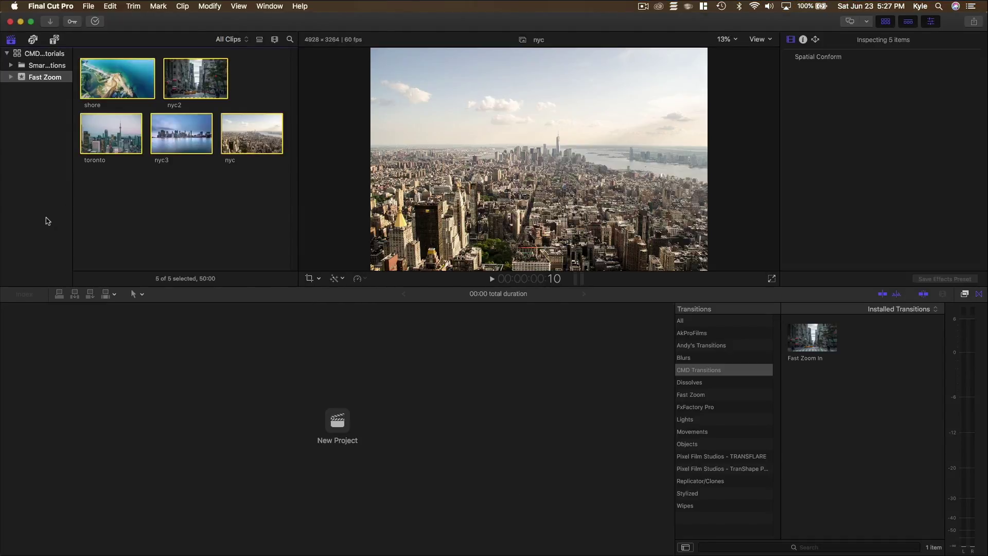
left_click(141, 207)
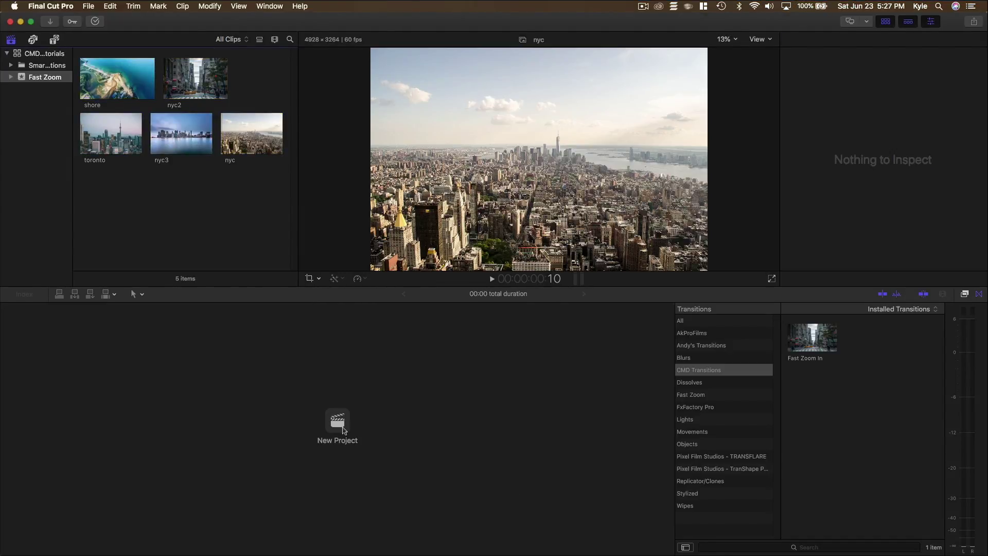
- Create a new project named 'Zoom In Tutorial' with the default settings
left_click(341, 426)
type("Zoo")
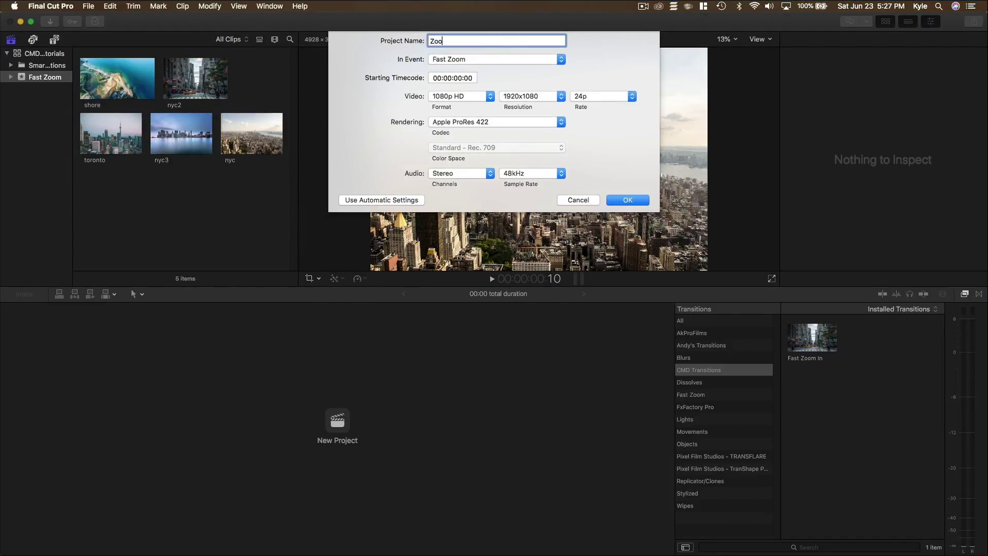
type("m In Tutorial")
key("Return")
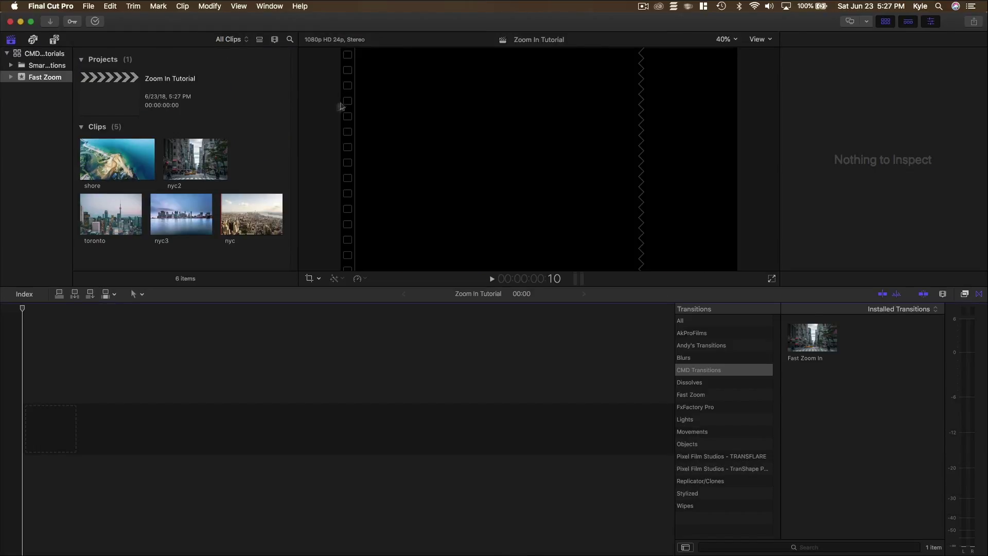
- Place the nyc and nyc2 clips back to back in the Zoom In Tutorial timeline and play it
left_click(125, 103)
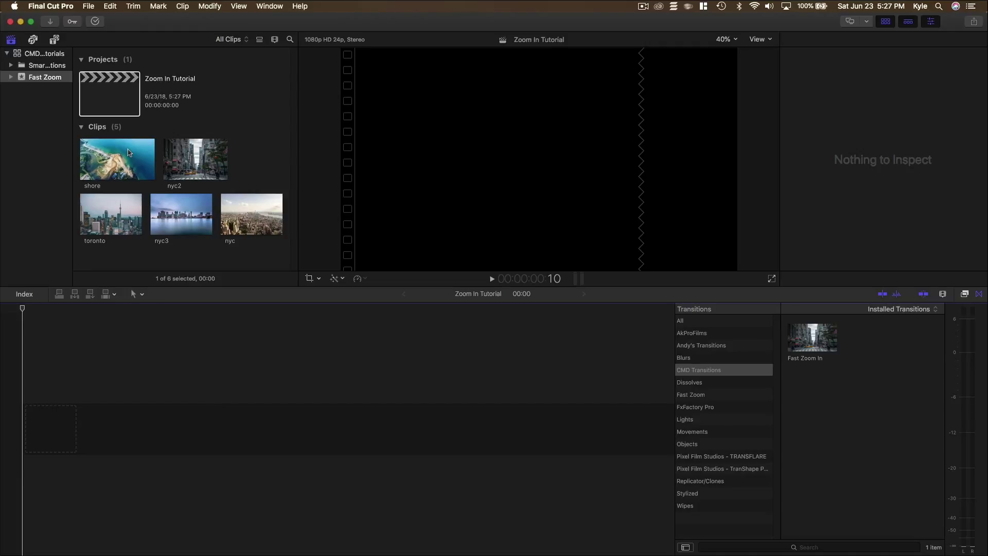
left_click(103, 217)
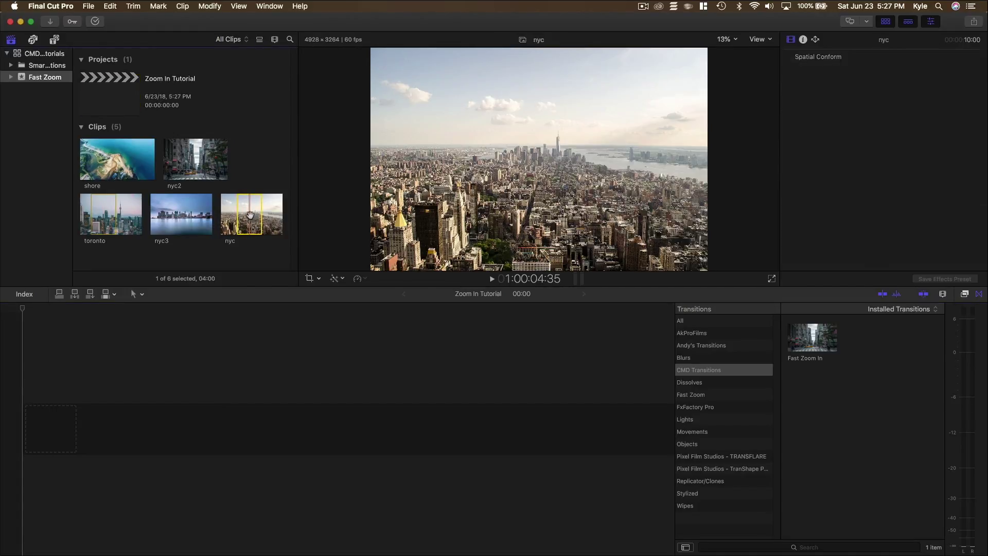
left_click_drag(249, 215, 42, 427)
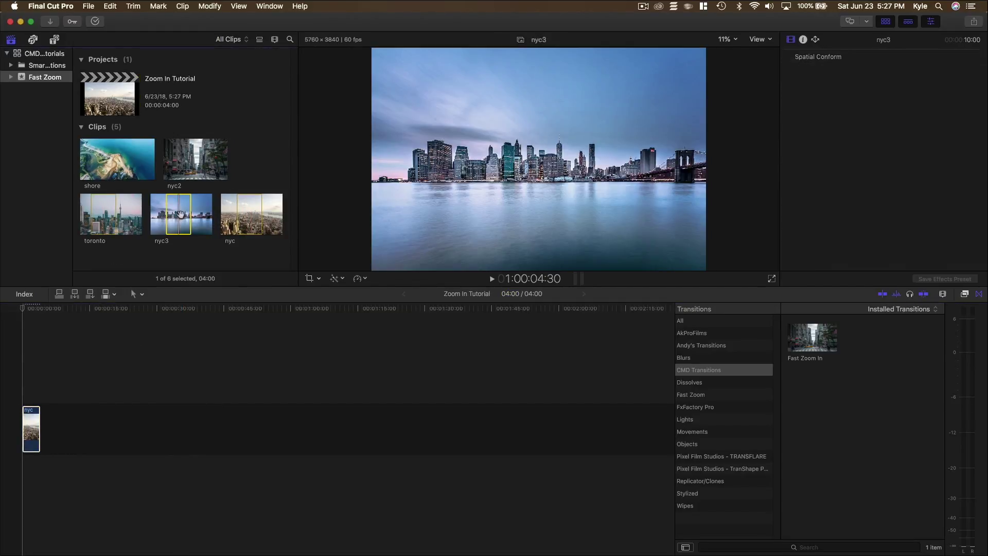
left_click(178, 161)
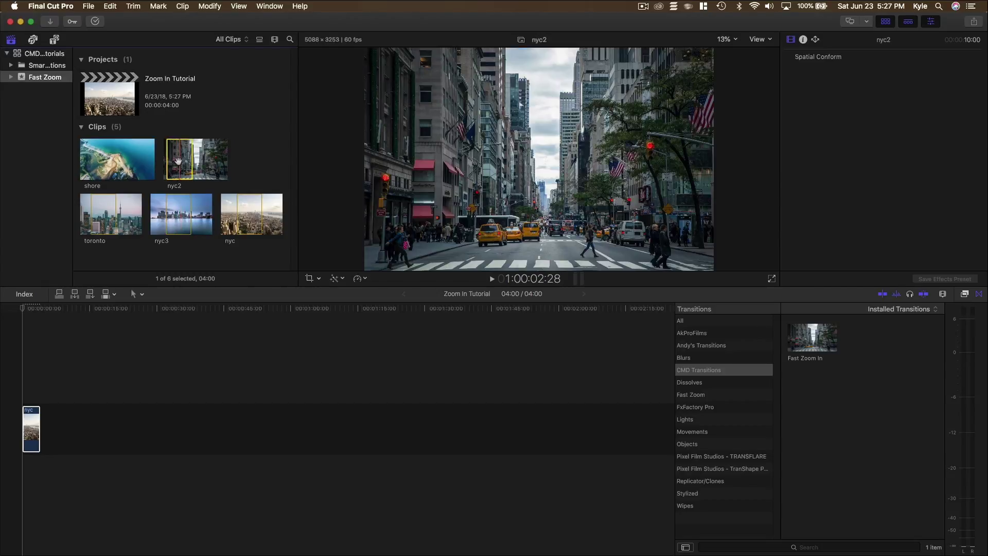
left_click_drag(178, 161, 49, 428)
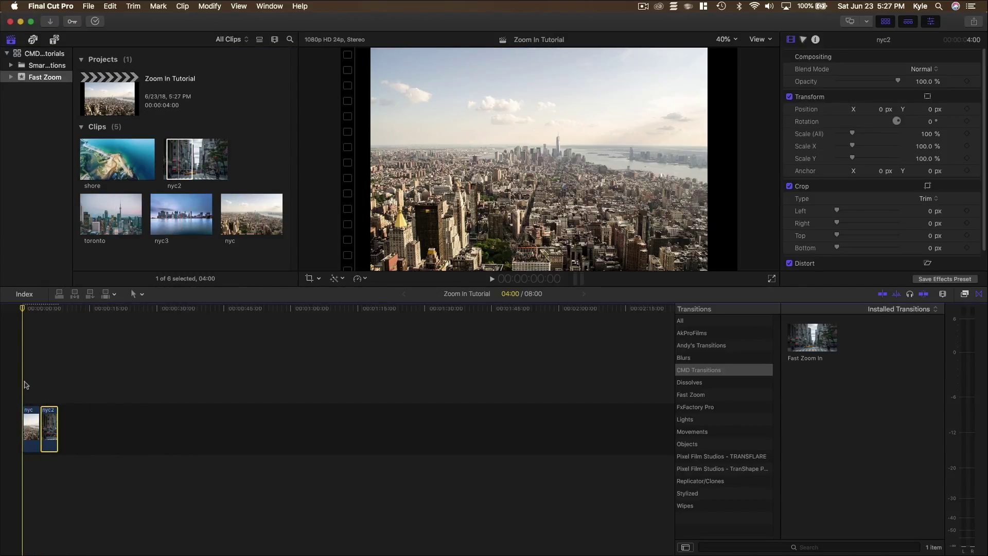
left_click(25, 385)
key("super+equal")
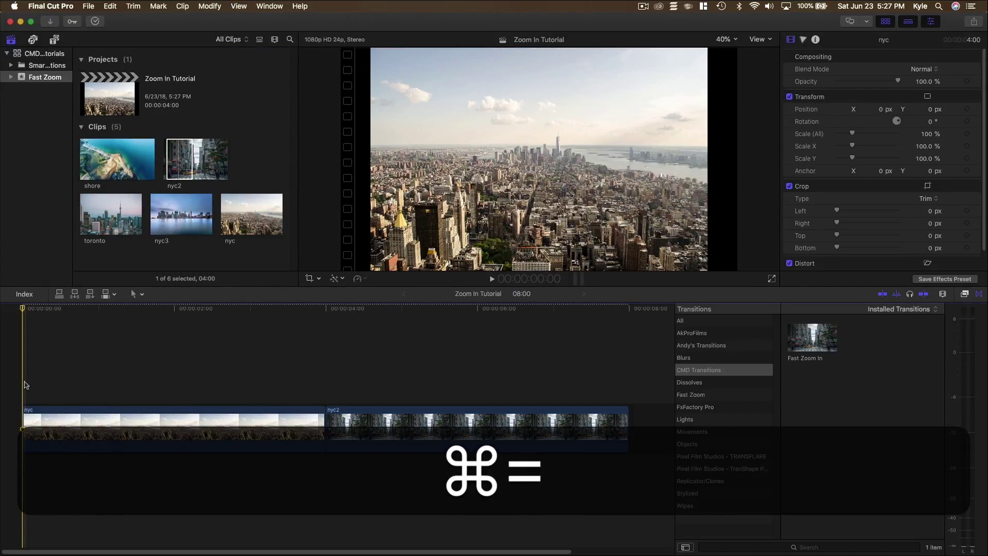
key("space")
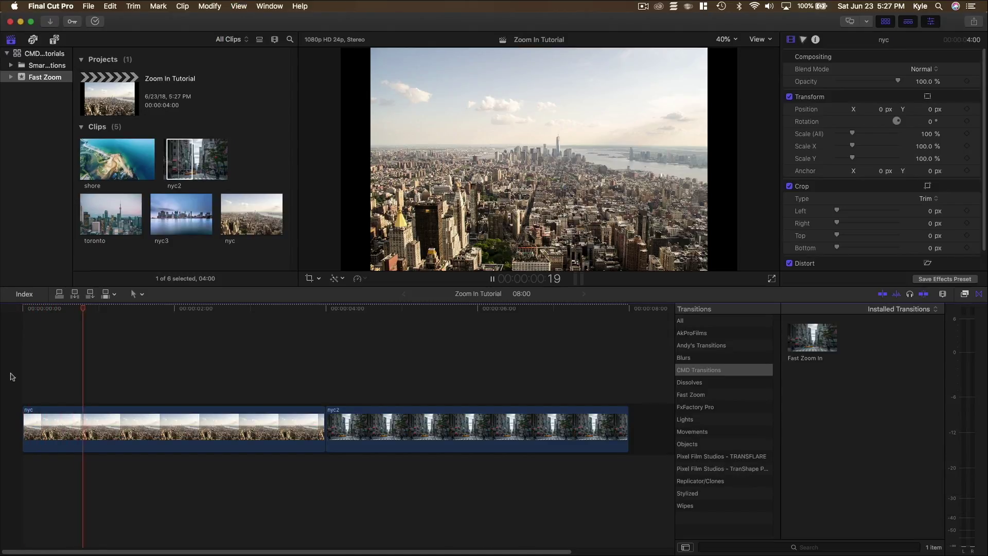
- Crop both nyc and nyc2 with the fill-frame Crop mode to remove the black side bars
left_click(303, 430)
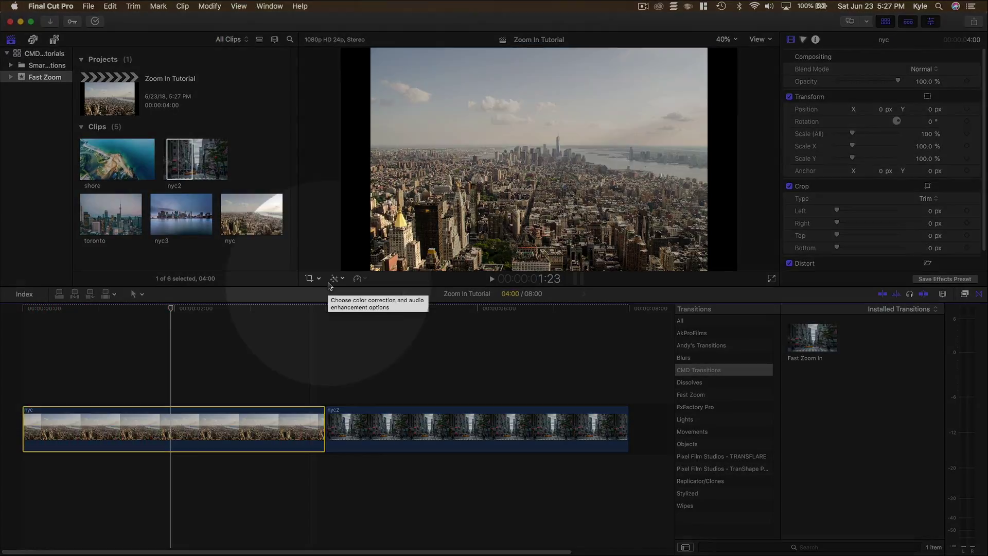
left_click(309, 278)
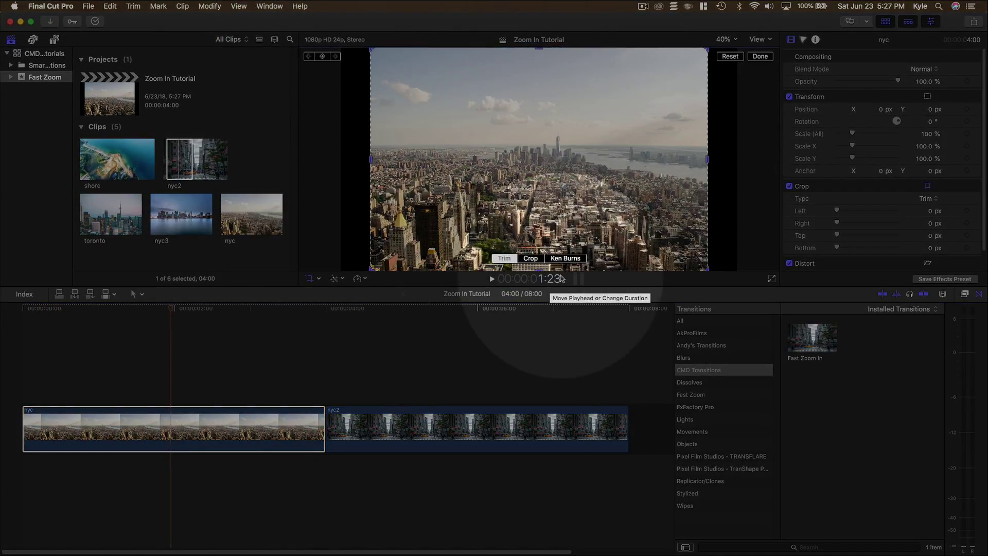
left_click(524, 259)
left_click(760, 56)
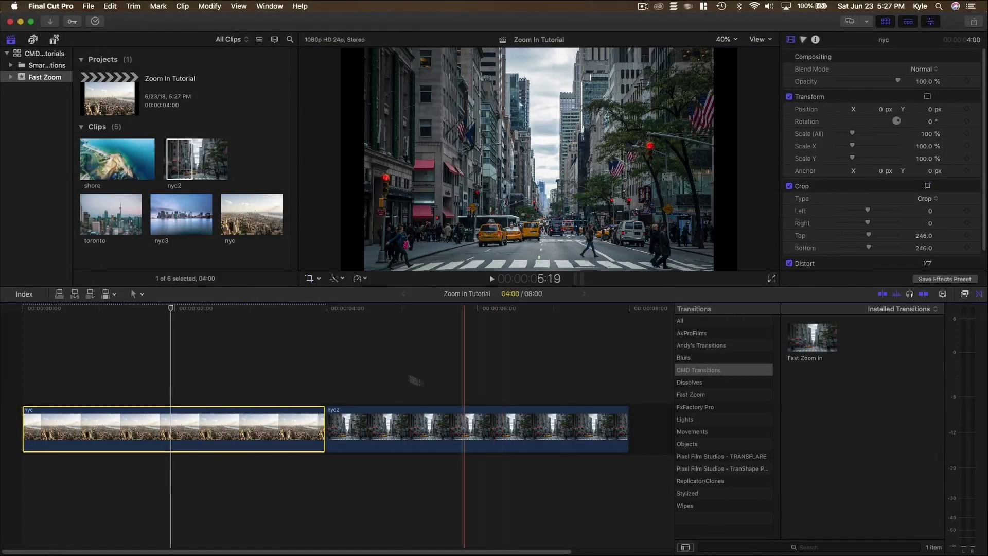
left_click(397, 430)
left_click(309, 278)
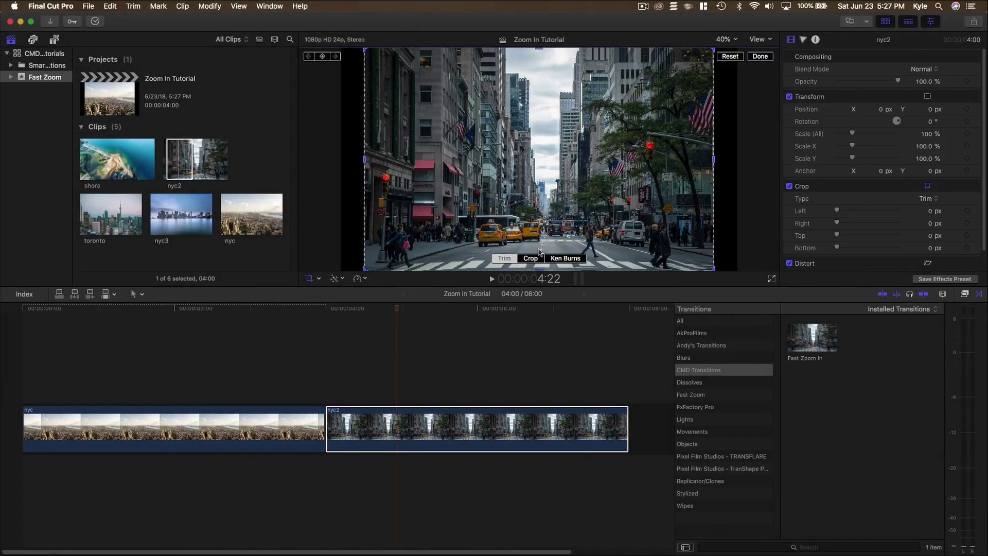
left_click(531, 258)
left_click(759, 56)
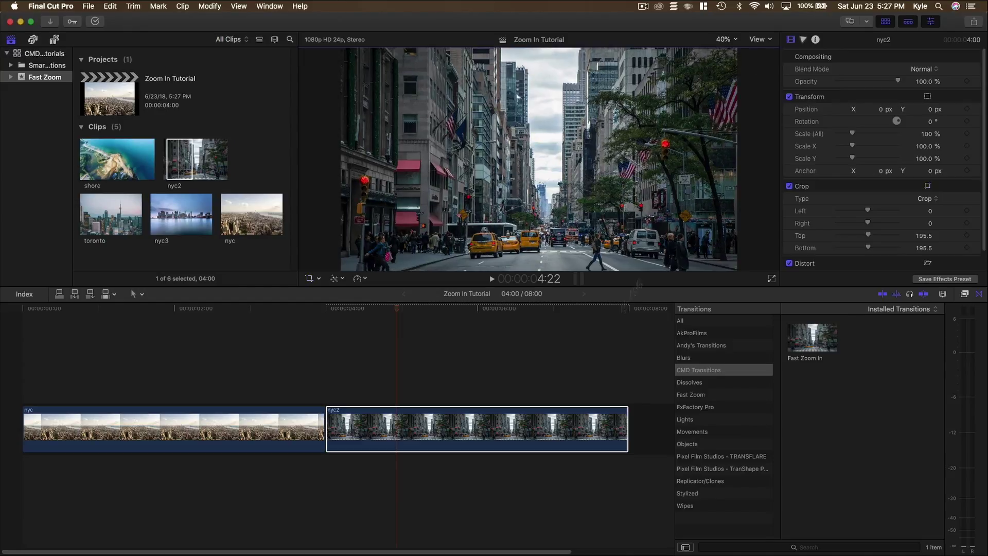
left_click(302, 371)
left_click(715, 371)
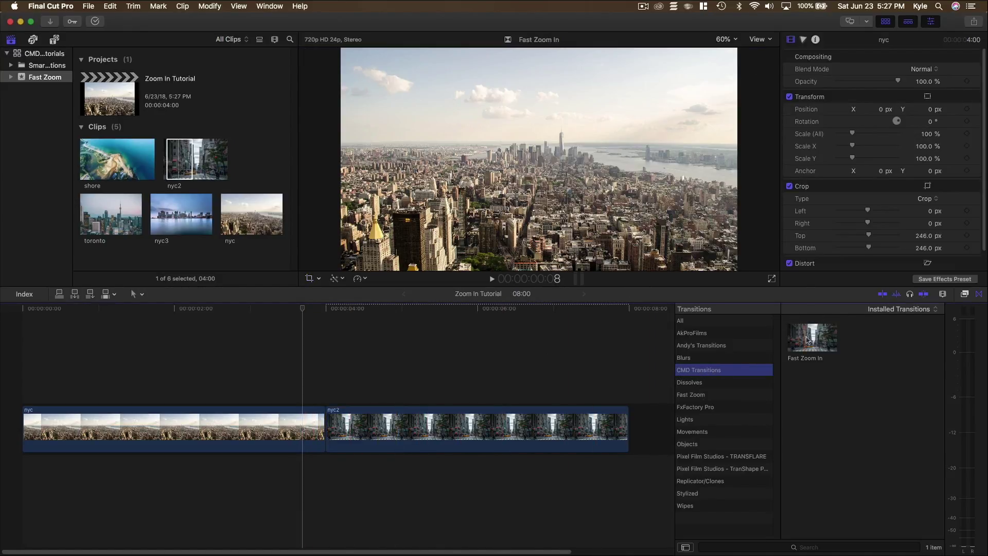
- Insert the Fast Zoom In transition between nyc and nyc2 and preview it
left_click_drag(818, 345, 400, 424)
key("space")
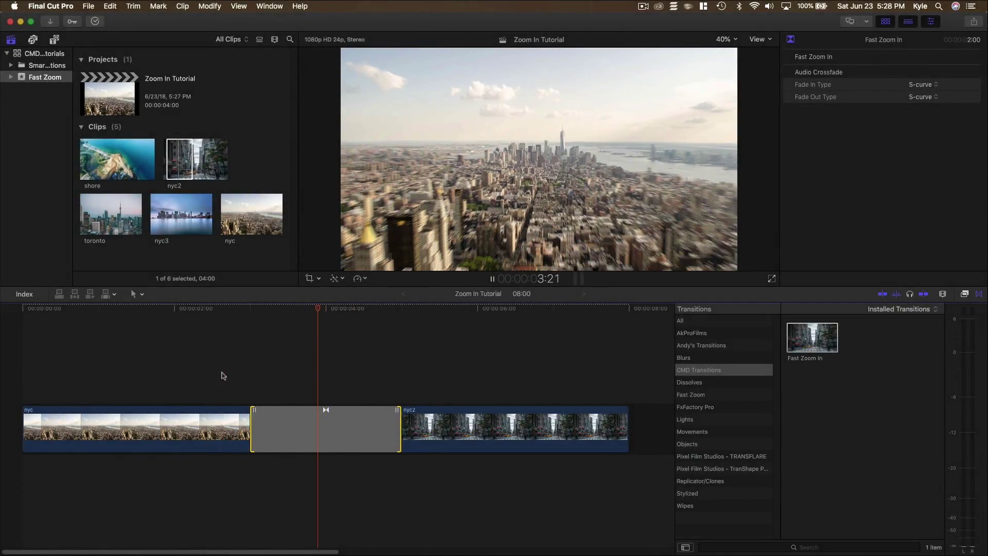
key("space")
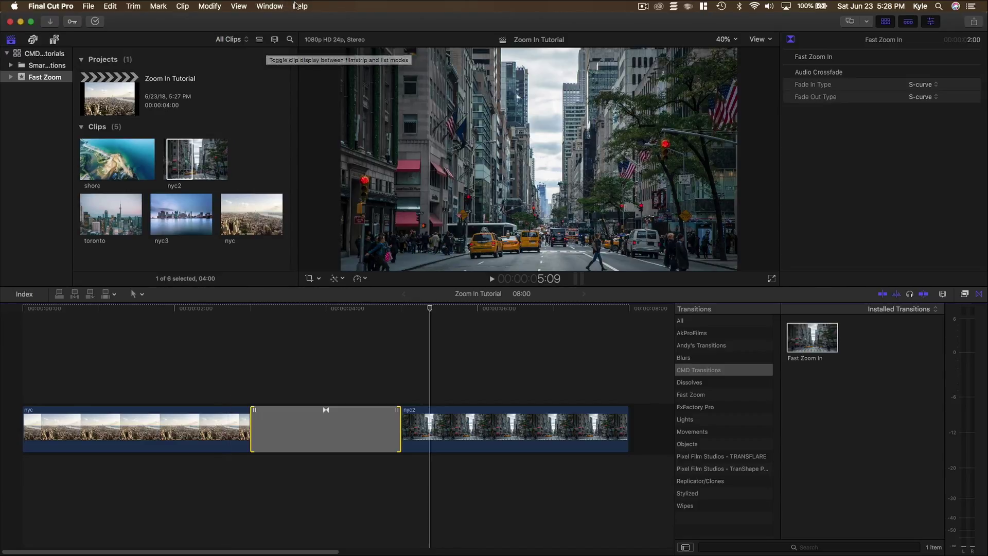
- Render the whole timeline via a Help search for 'ren', then play from the beginning
left_click(297, 7)
type("rend")
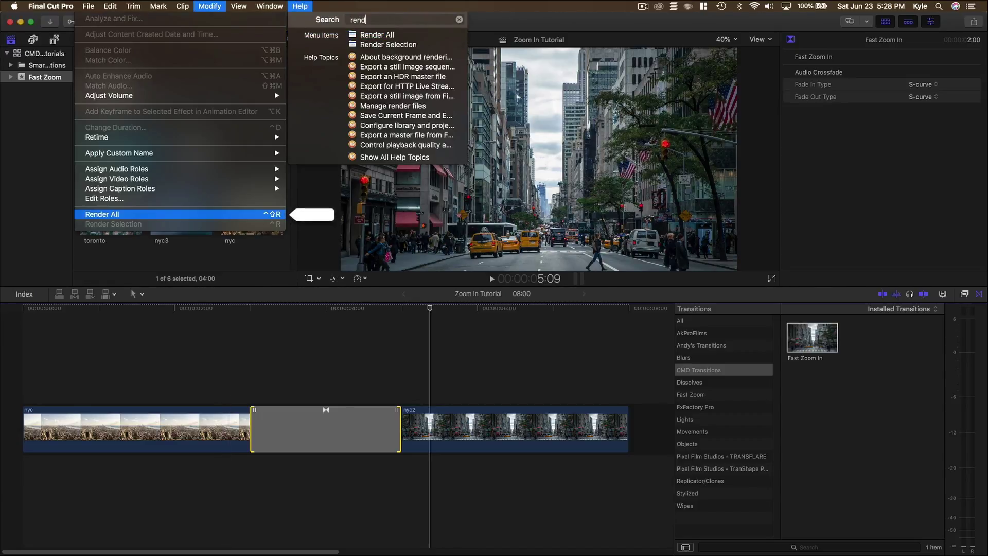
left_click(321, 8)
left_click(301, 7)
left_click(355, 38)
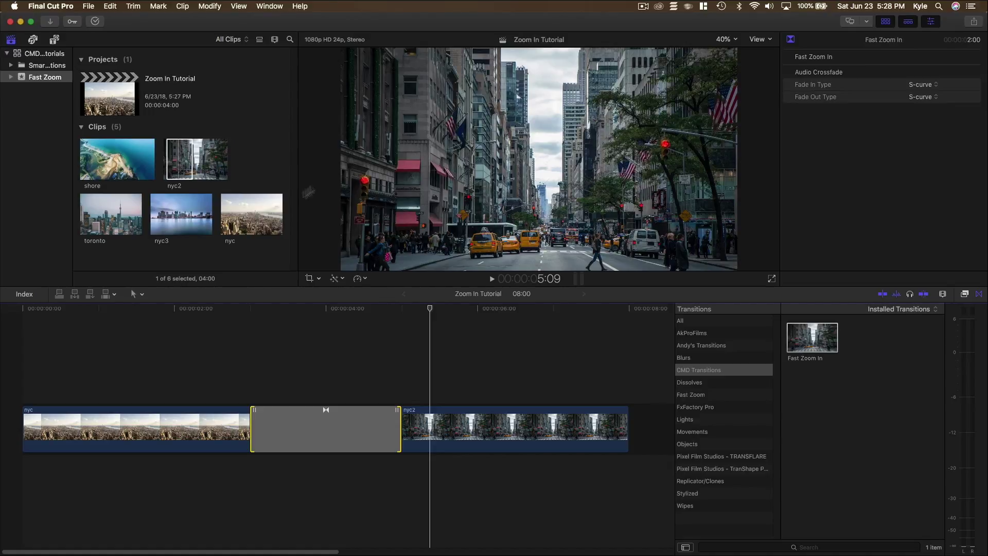
key("Home")
left_click(7, 390)
key("space")
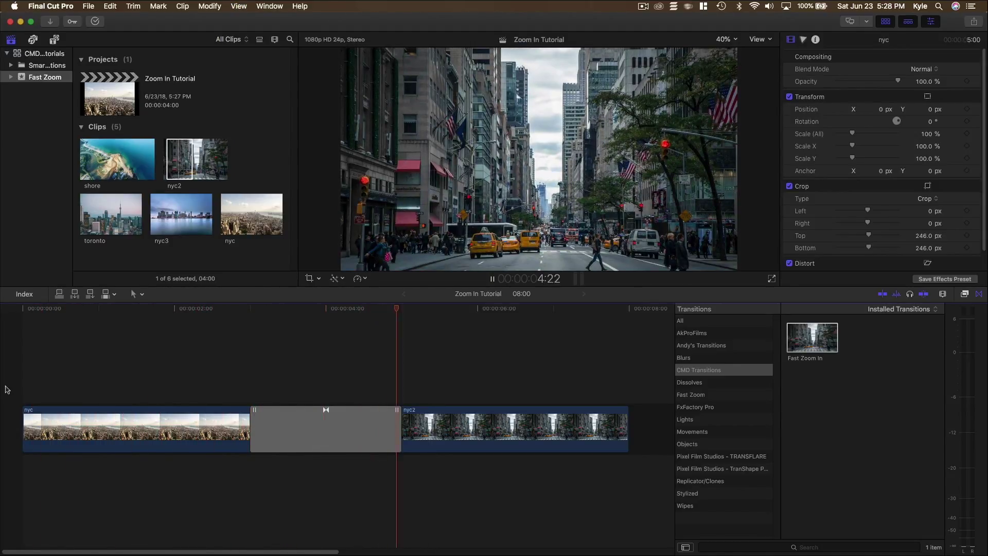
- Append the shore clip to the timeline after nyc2
key("space")
scroll(371, 400, "right", 5)
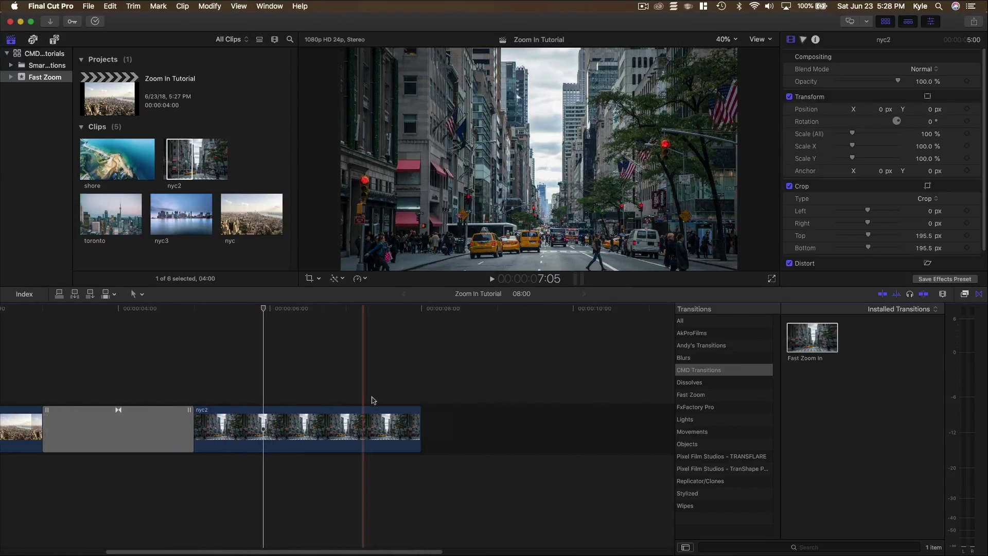
left_click_drag(111, 162, 464, 427)
- Add Fast Zoom In between nyc2 and shore and lengthen it to about two seconds
left_click_drag(810, 344, 395, 428)
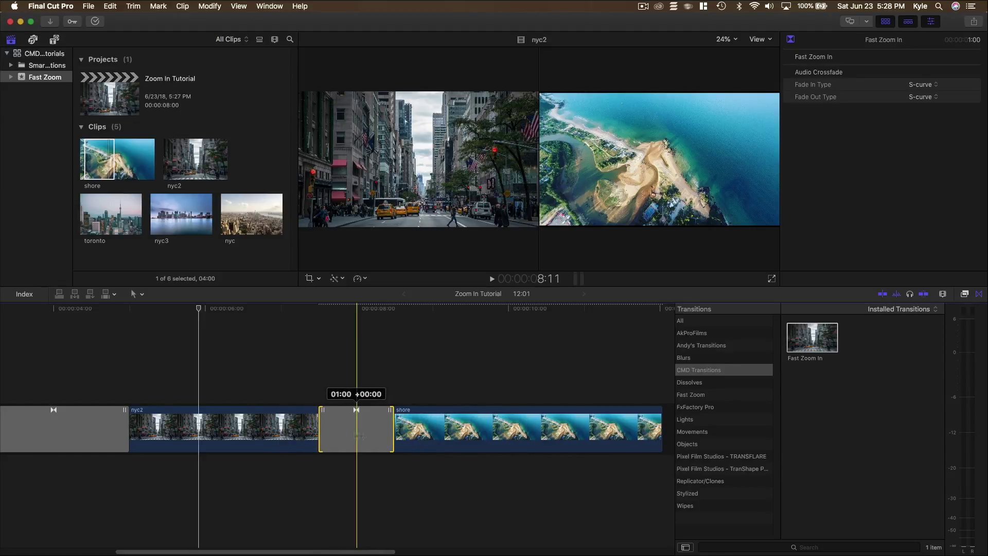
key("space")
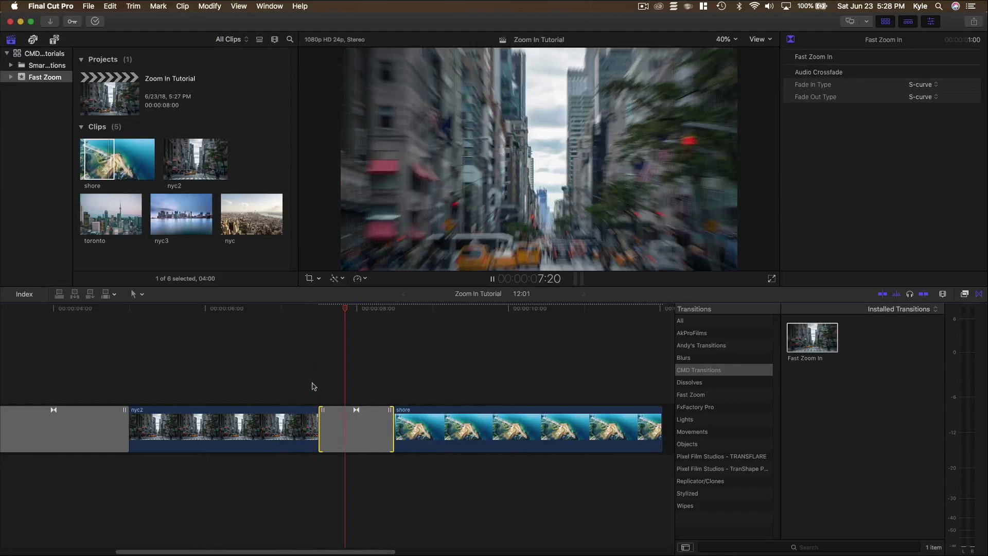
key("space")
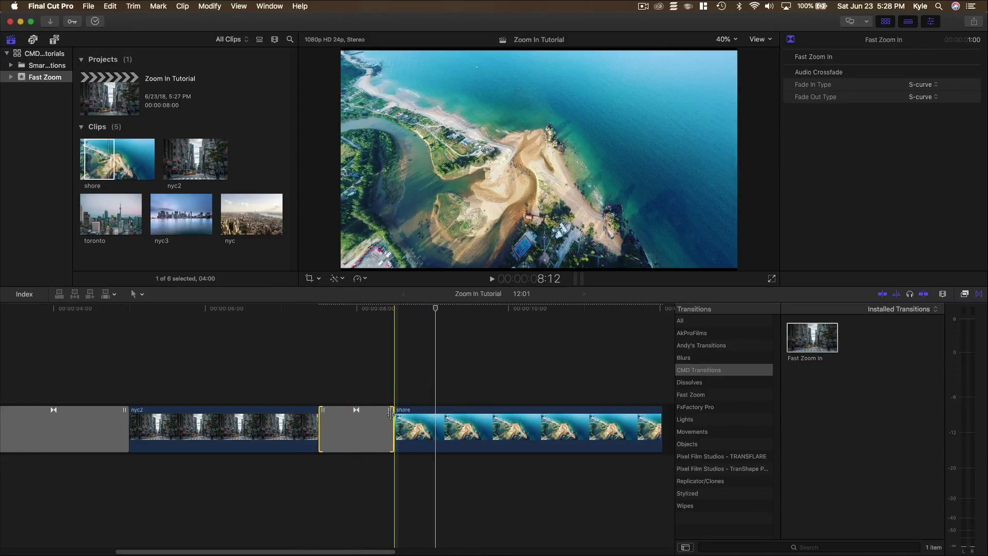
left_click_drag(394, 424, 427, 425)
left_click(253, 393)
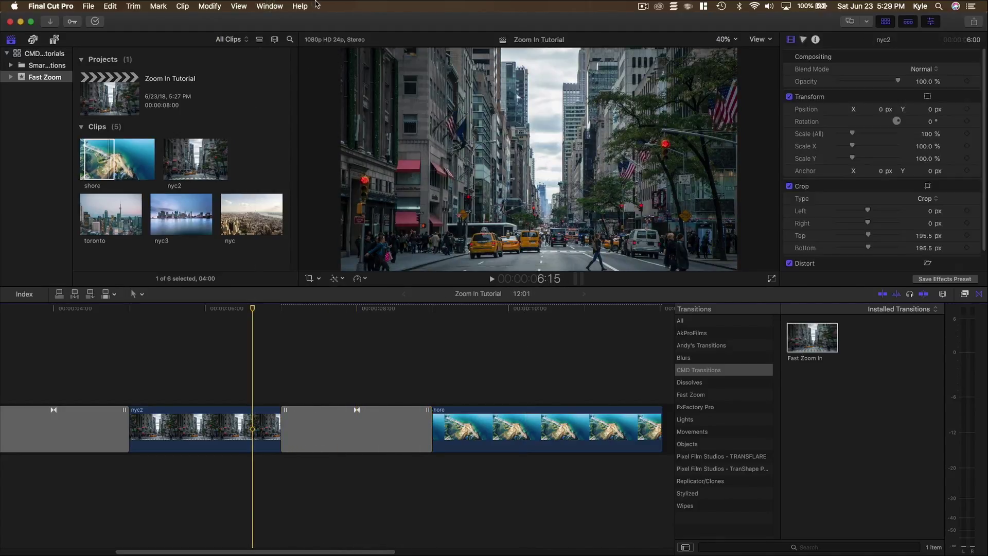
- Render the entire Zoom In Tutorial timeline with Render All
left_click(299, 7)
left_click(344, 36)
scroll(170, 362, "left", 5)
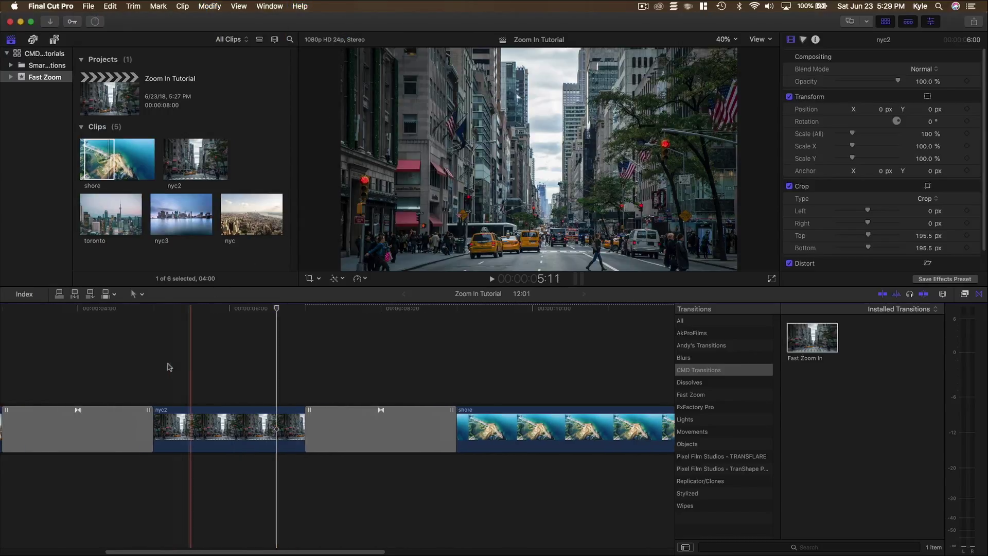
scroll(175, 364, "left", 2)
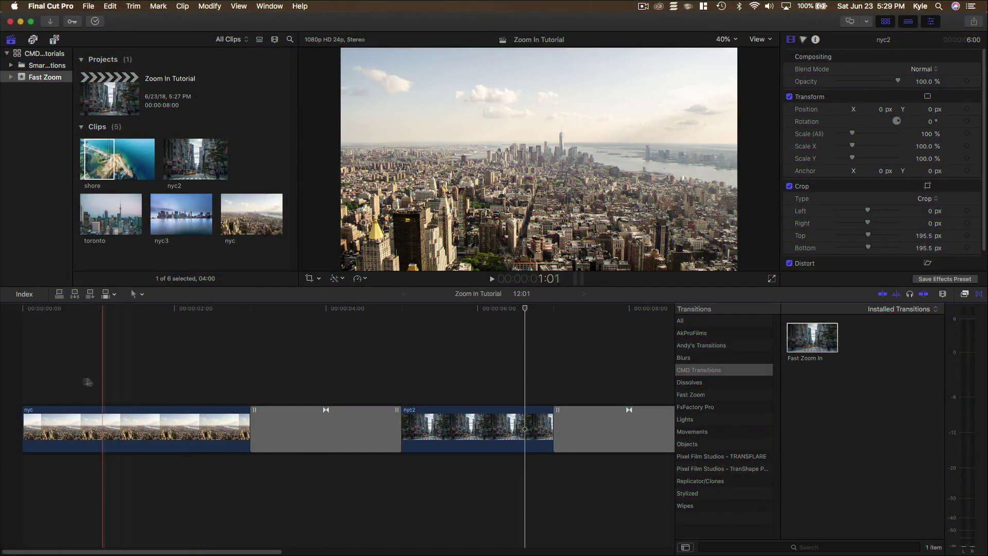
- Play nyc, nyc2 and shore through both Fast Zoom In transitions, then select the shore clip
key("space")
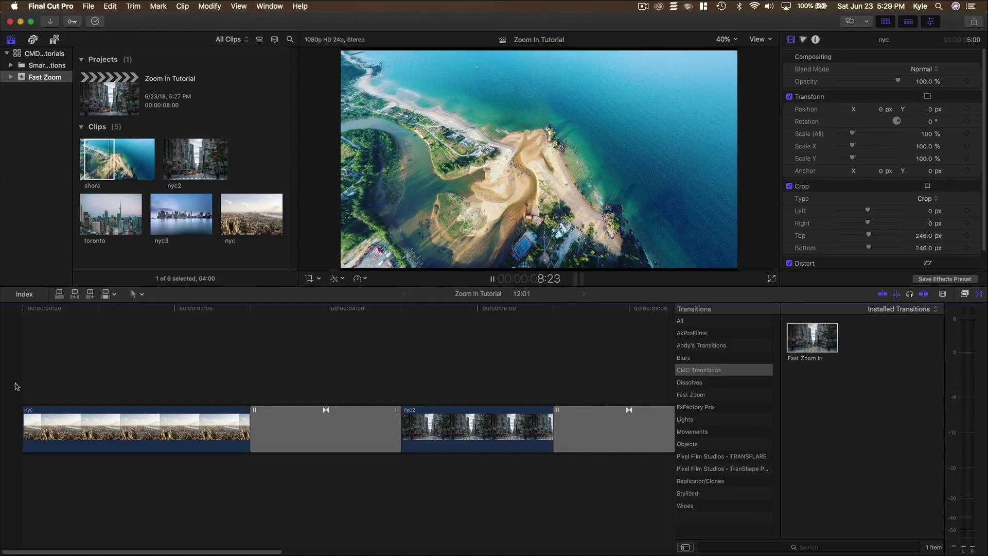
key("space")
left_click(400, 427)
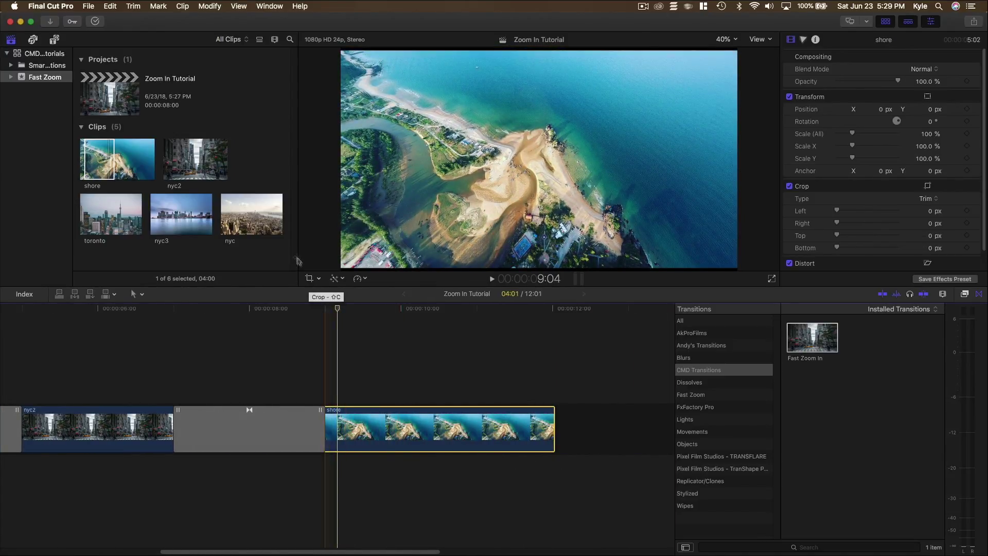
- Crop the shore clip 29.5 px on the left and right so its photo fills the frame
left_click(305, 283)
left_click(306, 281)
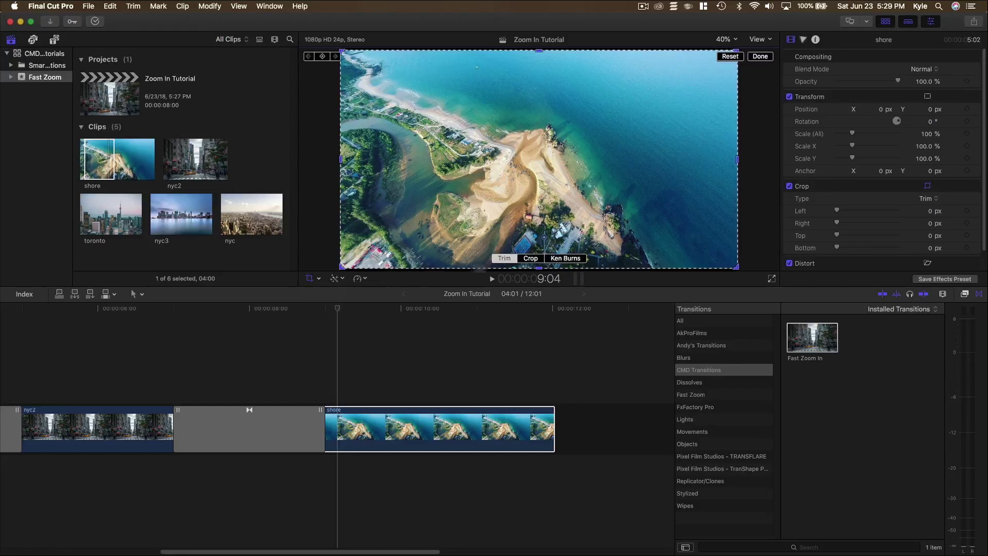
left_click(530, 259)
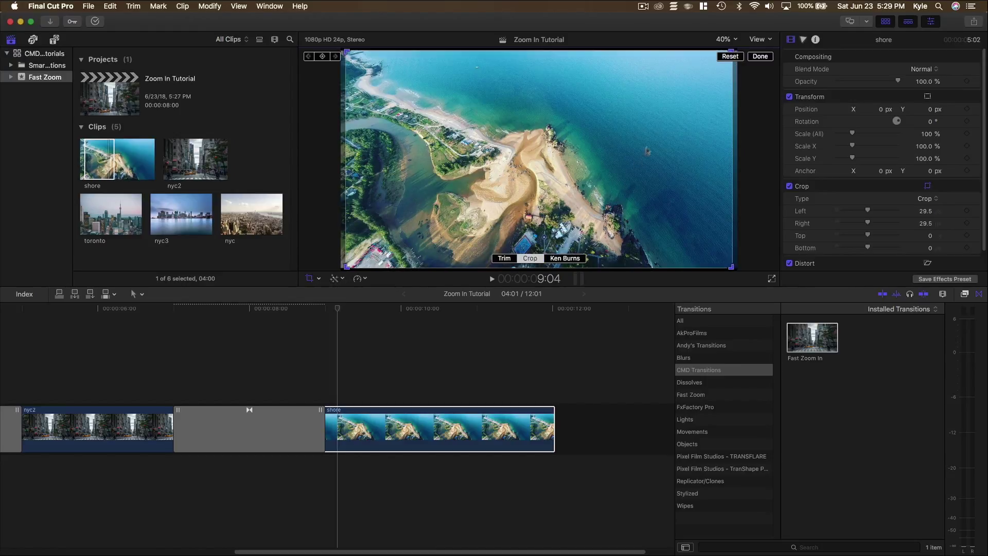
left_click(760, 56)
left_click(147, 408)
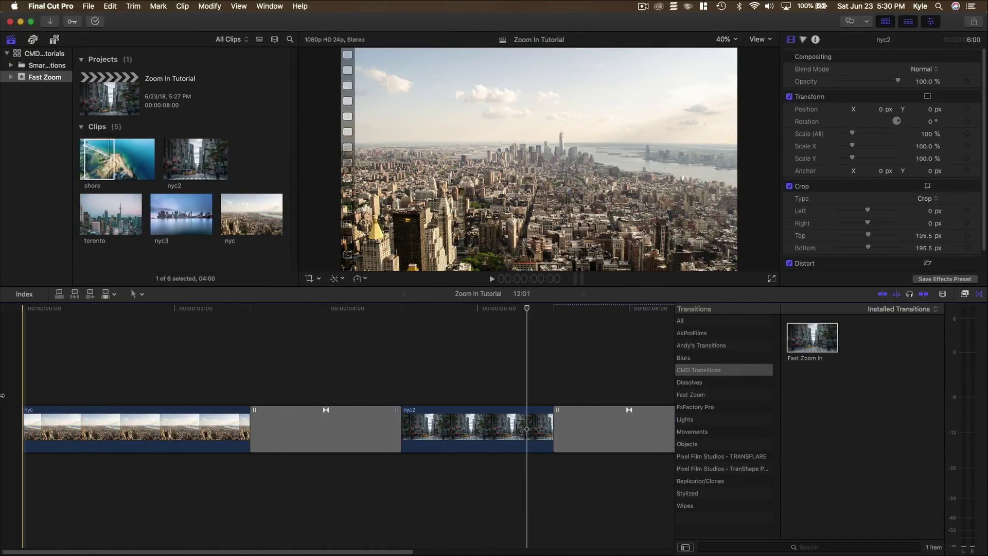
key("Home")
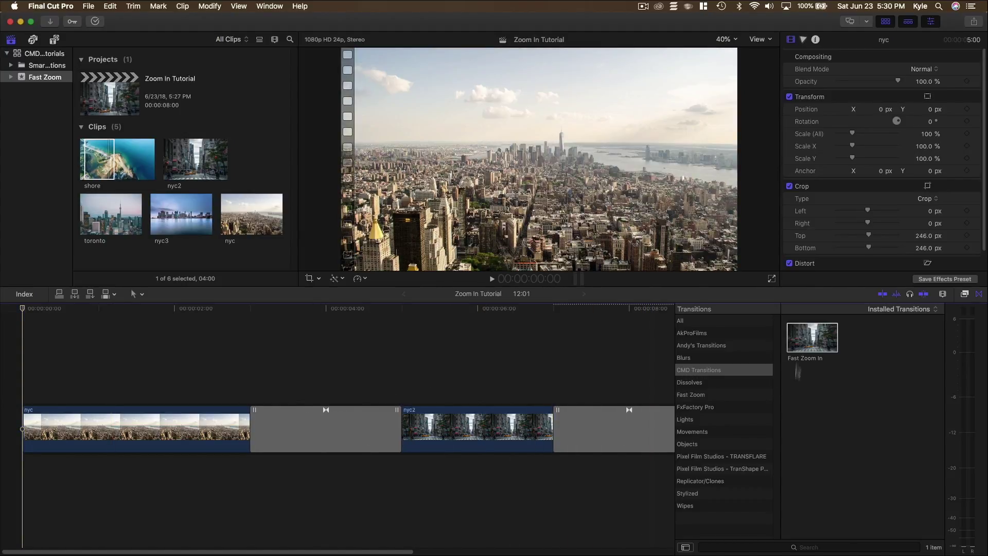
right_click(804, 342)
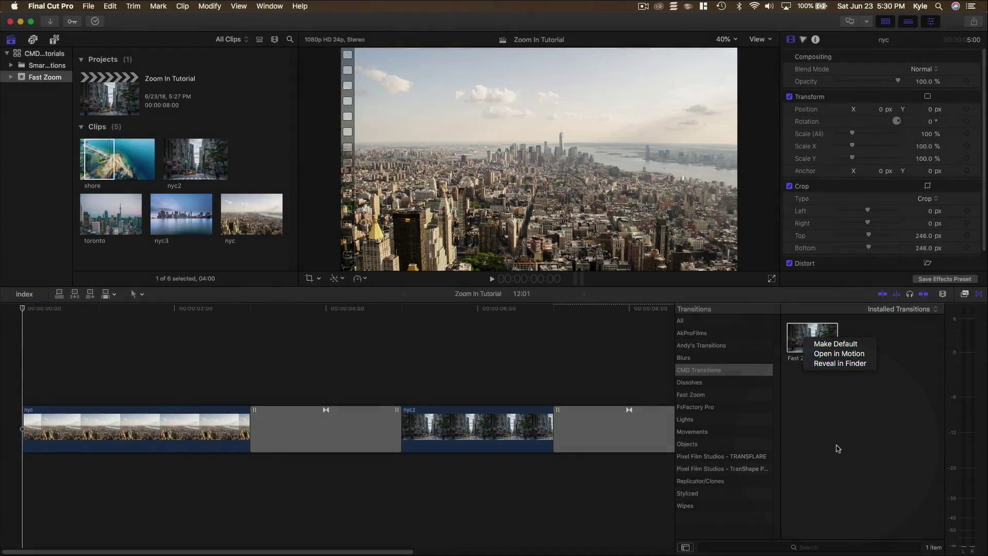
left_click(780, 331)
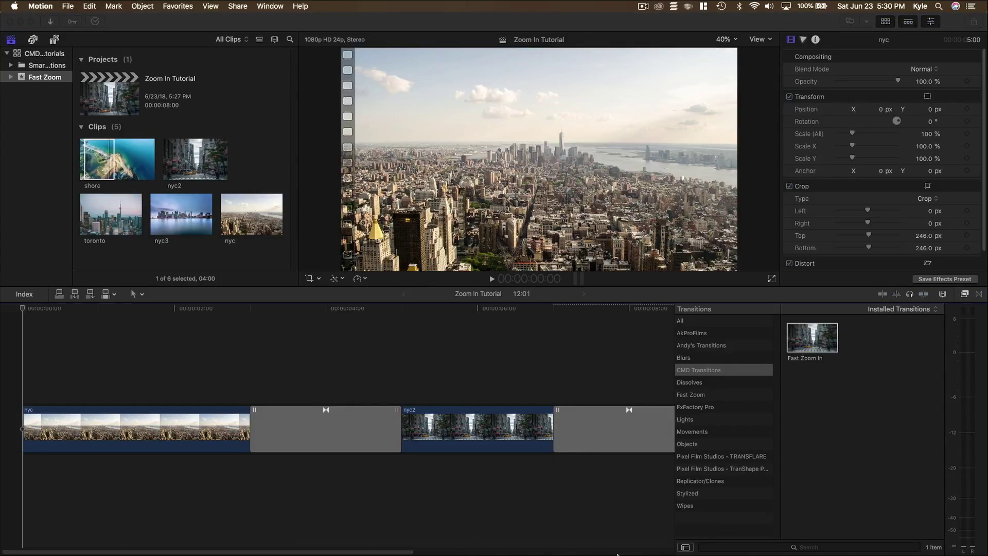
right_click(589, 541)
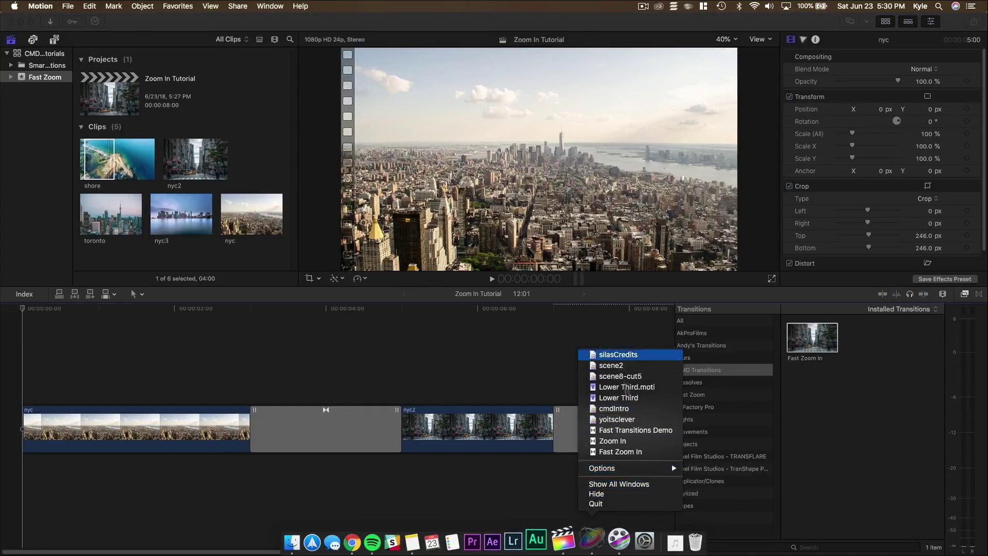
left_click(816, 392)
right_click(818, 345)
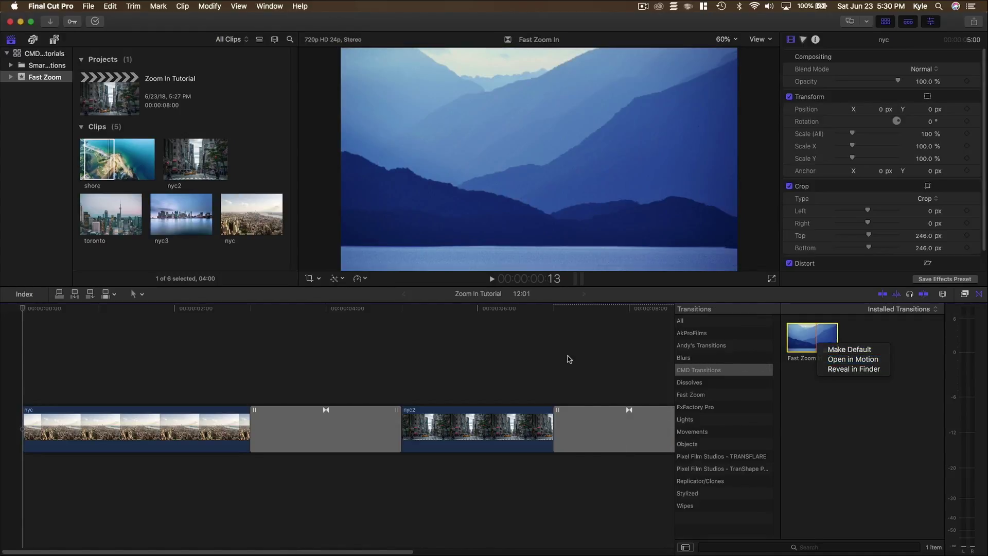
left_click(315, 353)
left_click(314, 350)
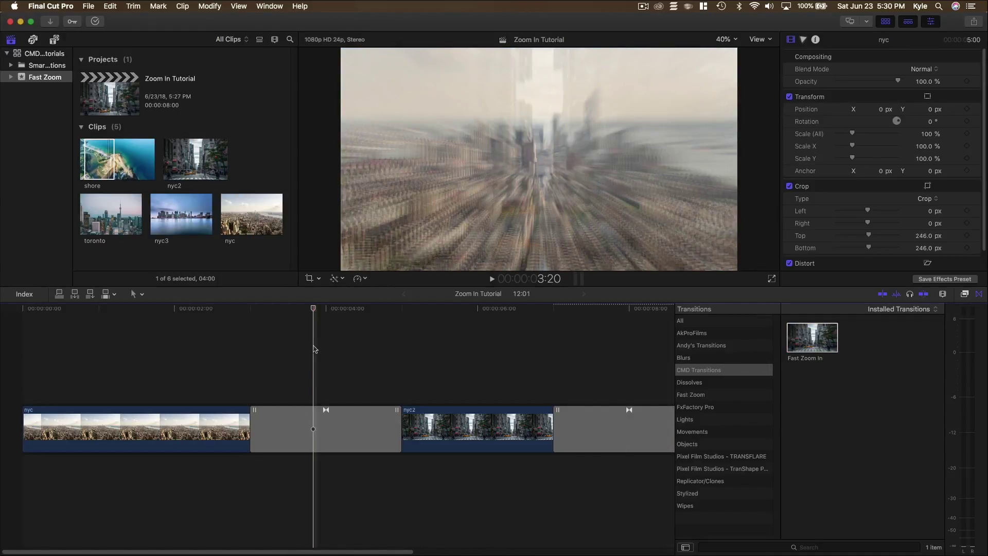
left_click(183, 337)
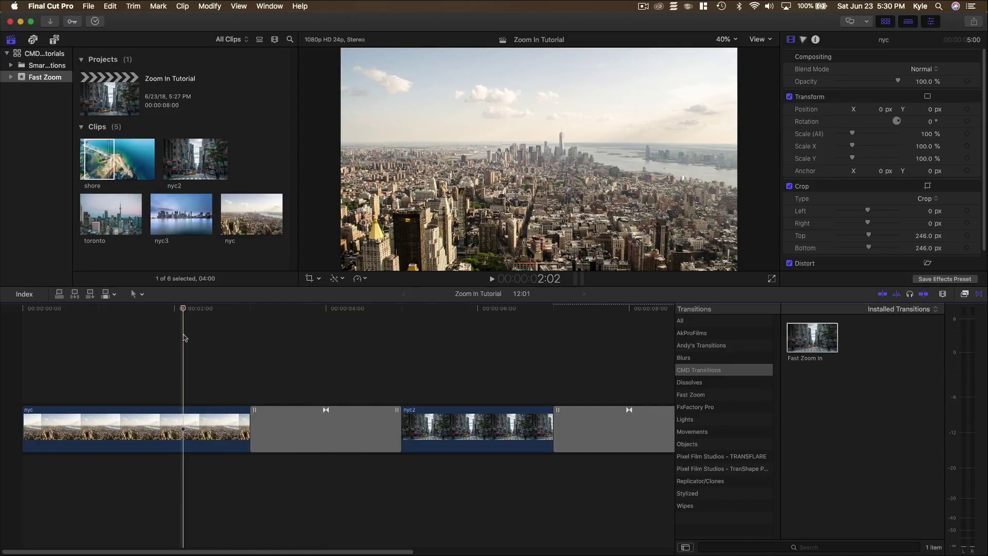